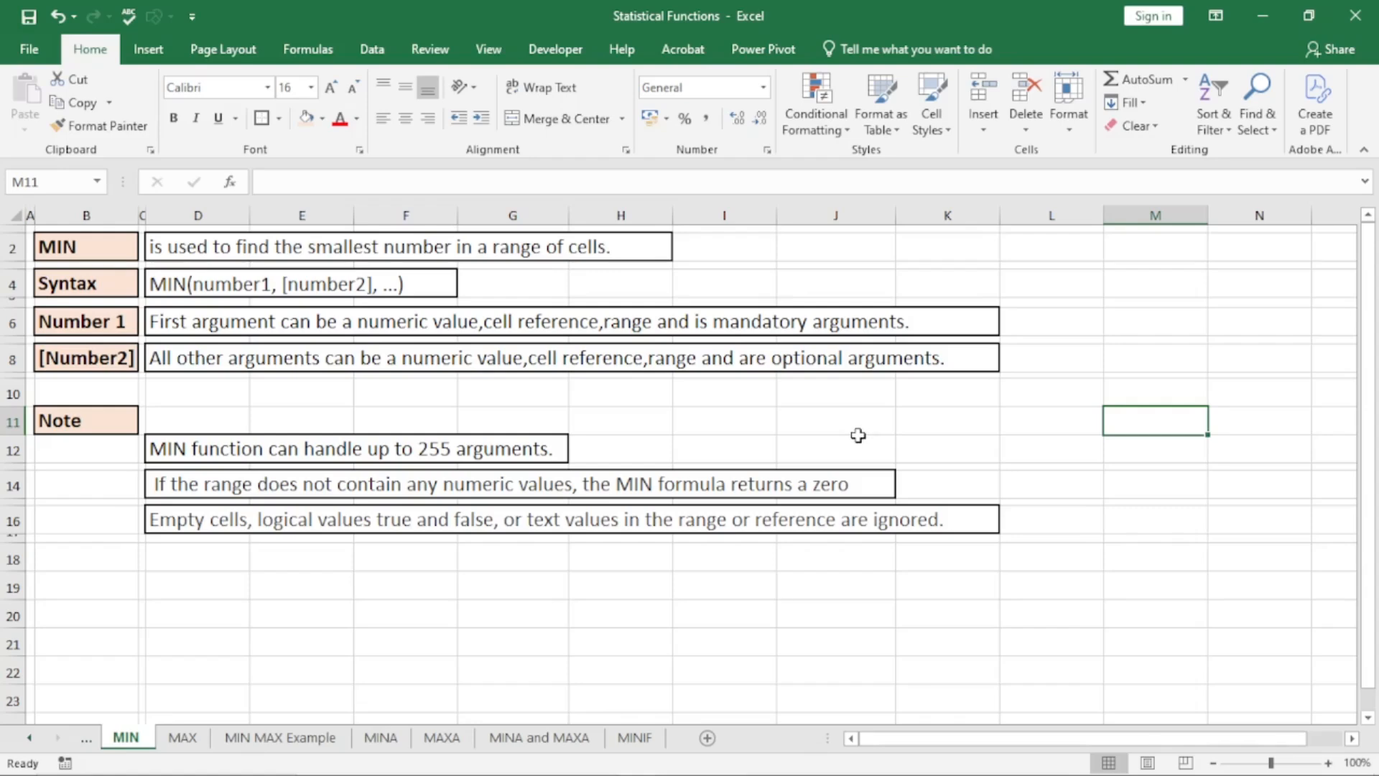
Read the last note on the MIN sheet and the function notes on the MAX sheet
{"action": "left_click", "coordinate": [222, 520]}
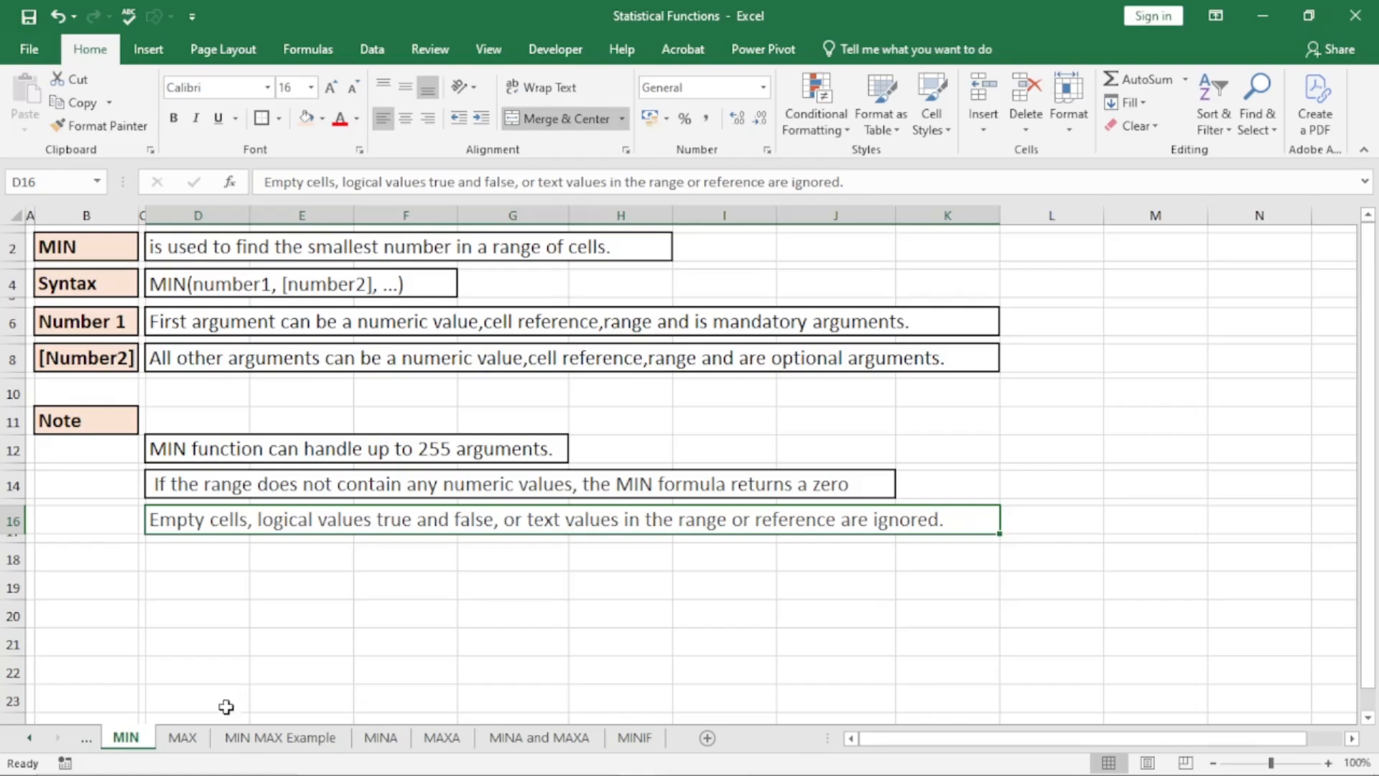
{"action": "left_click", "coordinate": [183, 738]}
{"action": "left_click", "coordinate": [341, 614]}
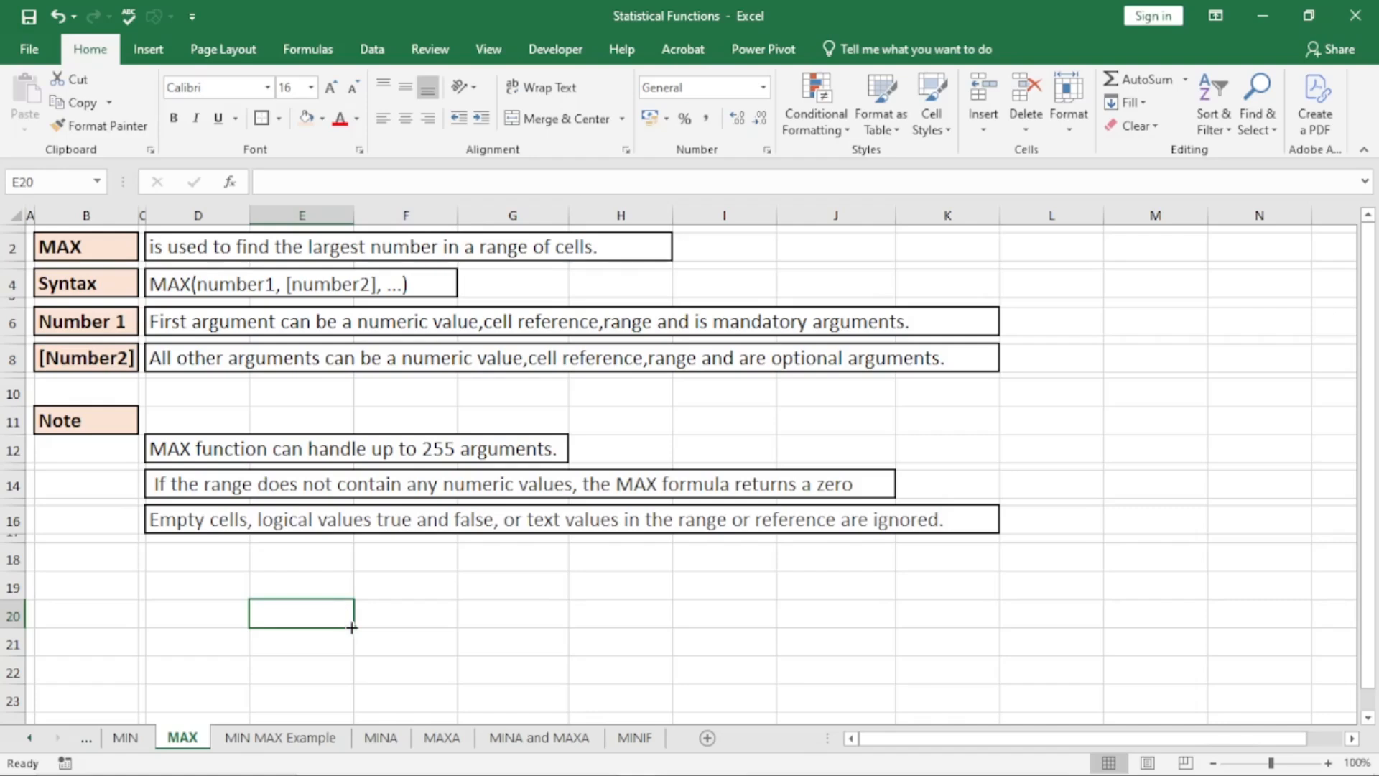
Open the MIN MAX Example sheet and examine the Dates, Sales Agent, Category and Sales columns of the first table
{"action": "left_click", "coordinate": [280, 738]}
{"action": "left_click", "coordinate": [194, 391]}
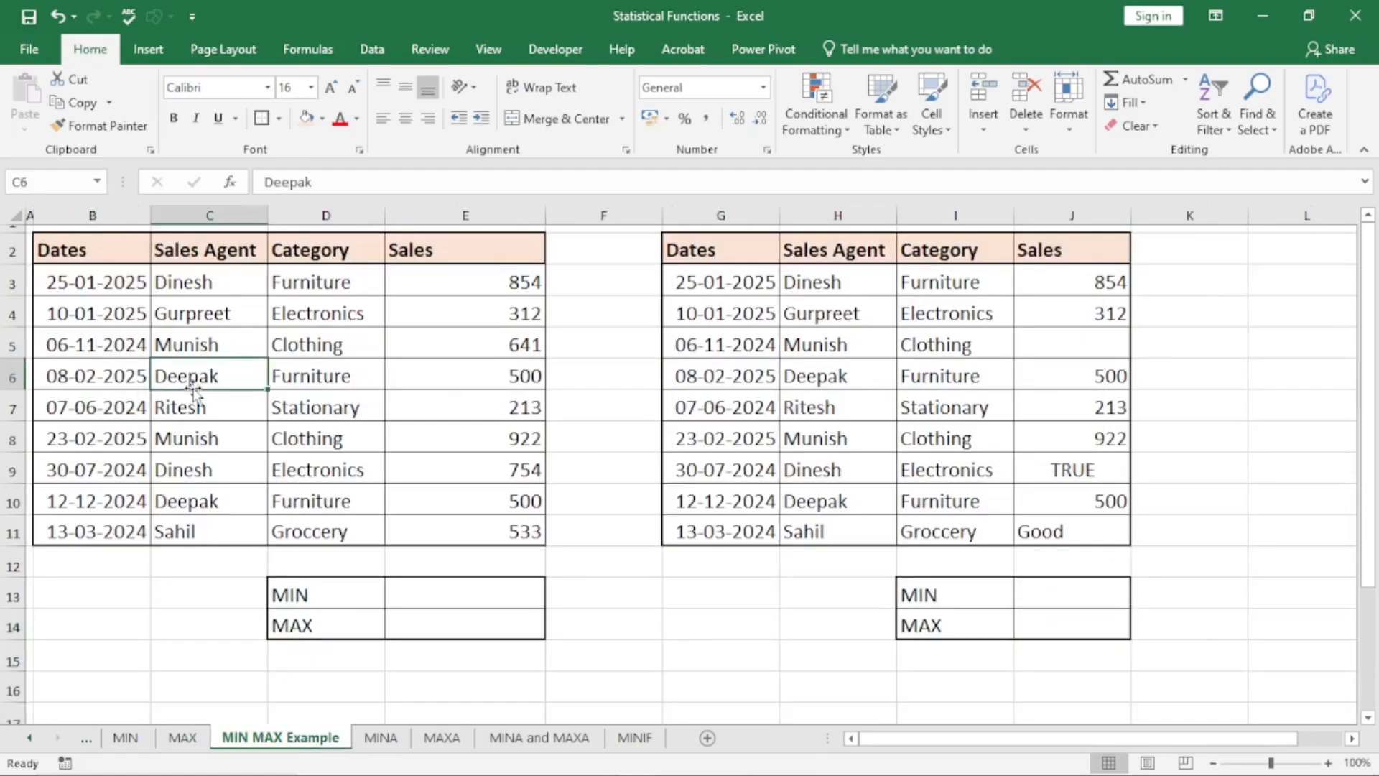
{"action": "left_click_drag", "start_coordinate": [100, 284], "coordinate": [105, 448]}
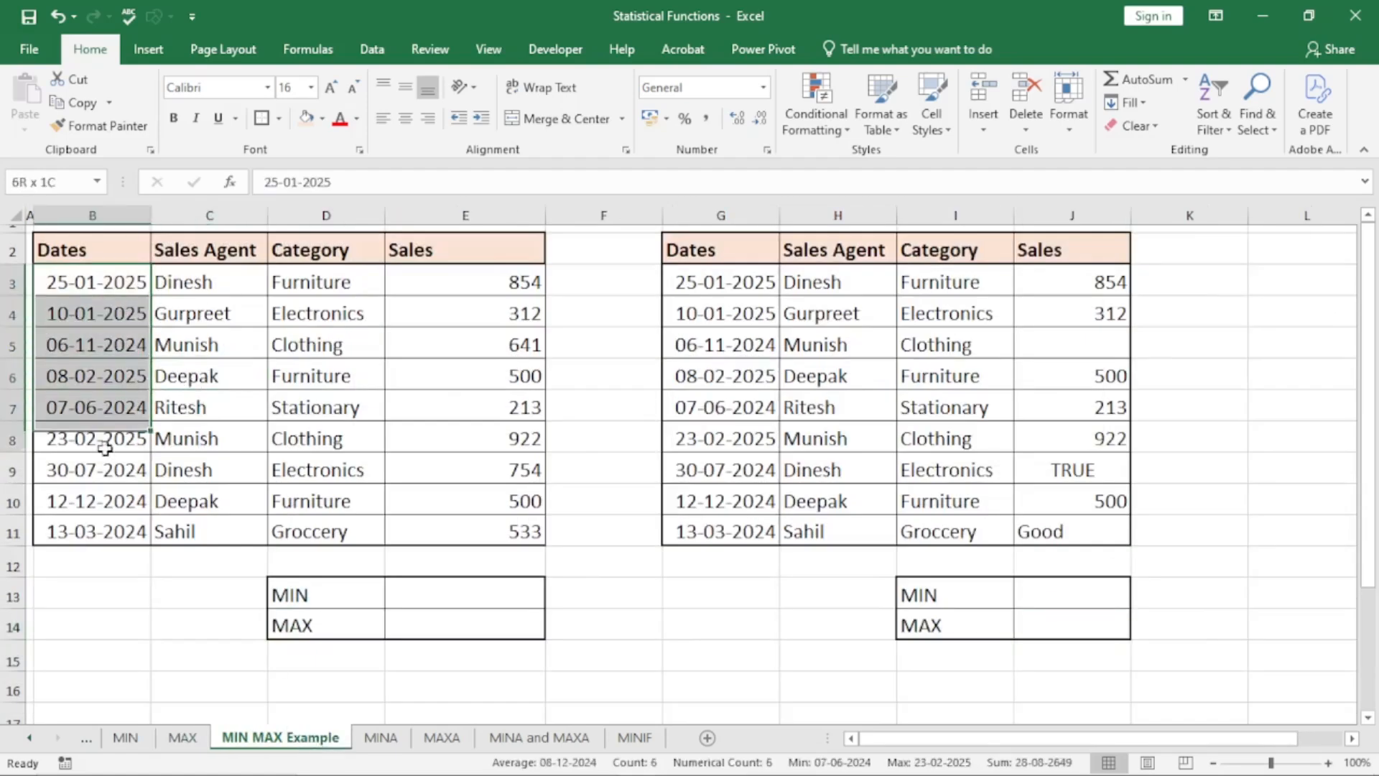
{"action": "left_click_drag", "start_coordinate": [215, 314], "coordinate": [213, 501]}
{"action": "left_click_drag", "start_coordinate": [322, 314], "coordinate": [327, 470]}
{"action": "left_click_drag", "start_coordinate": [532, 330], "coordinate": [483, 345]}
{"action": "left_click_drag", "start_coordinate": [450, 275], "coordinate": [467, 537]}
Enter the formula =MIN(E3:E11) in cell E13 to find the smallest value in the first table's Sales column
{"action": "left_click", "coordinate": [461, 591]}
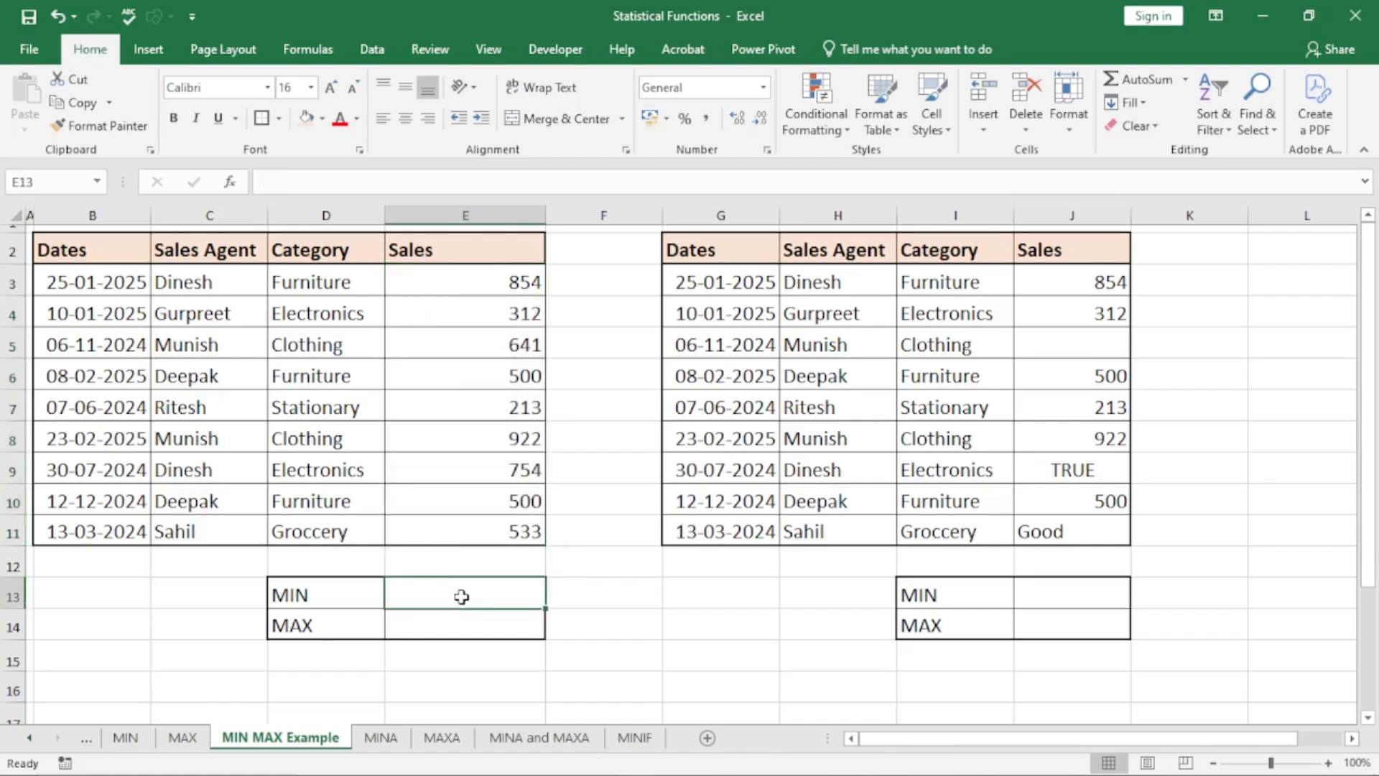
{"action": "type", "text": "=mi"}
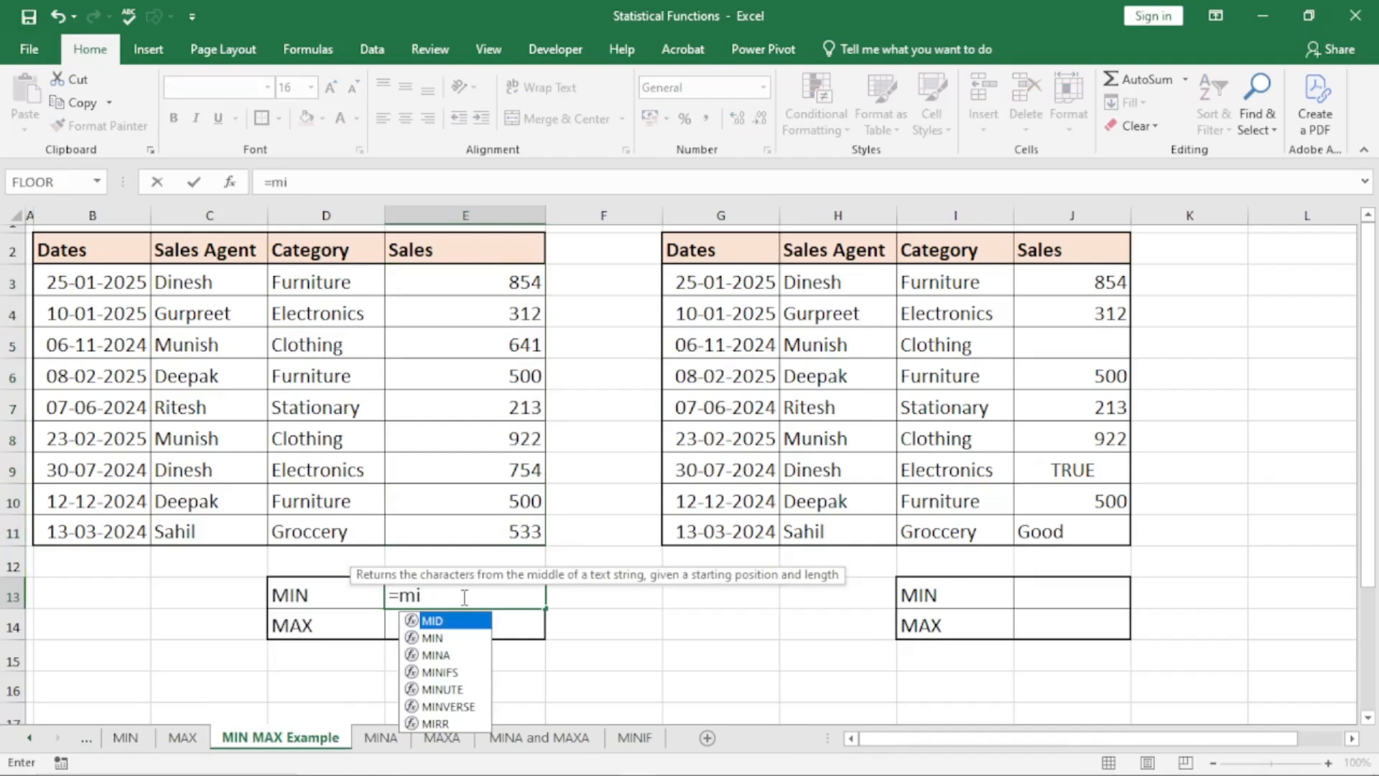
{"action": "type", "text": "n"}
{"action": "key", "text": "Tab"}
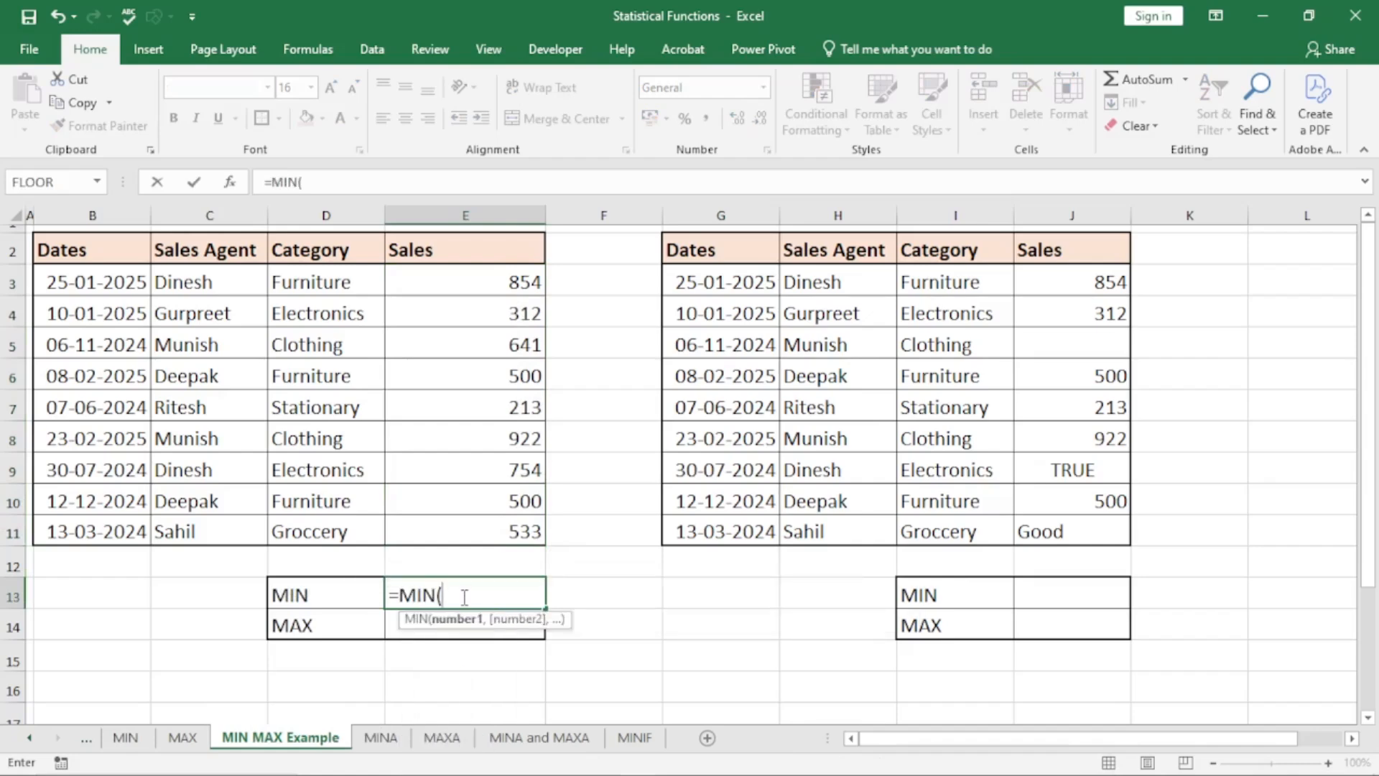
{"action": "left_click_drag", "start_coordinate": [487, 286], "coordinate": [512, 531]}
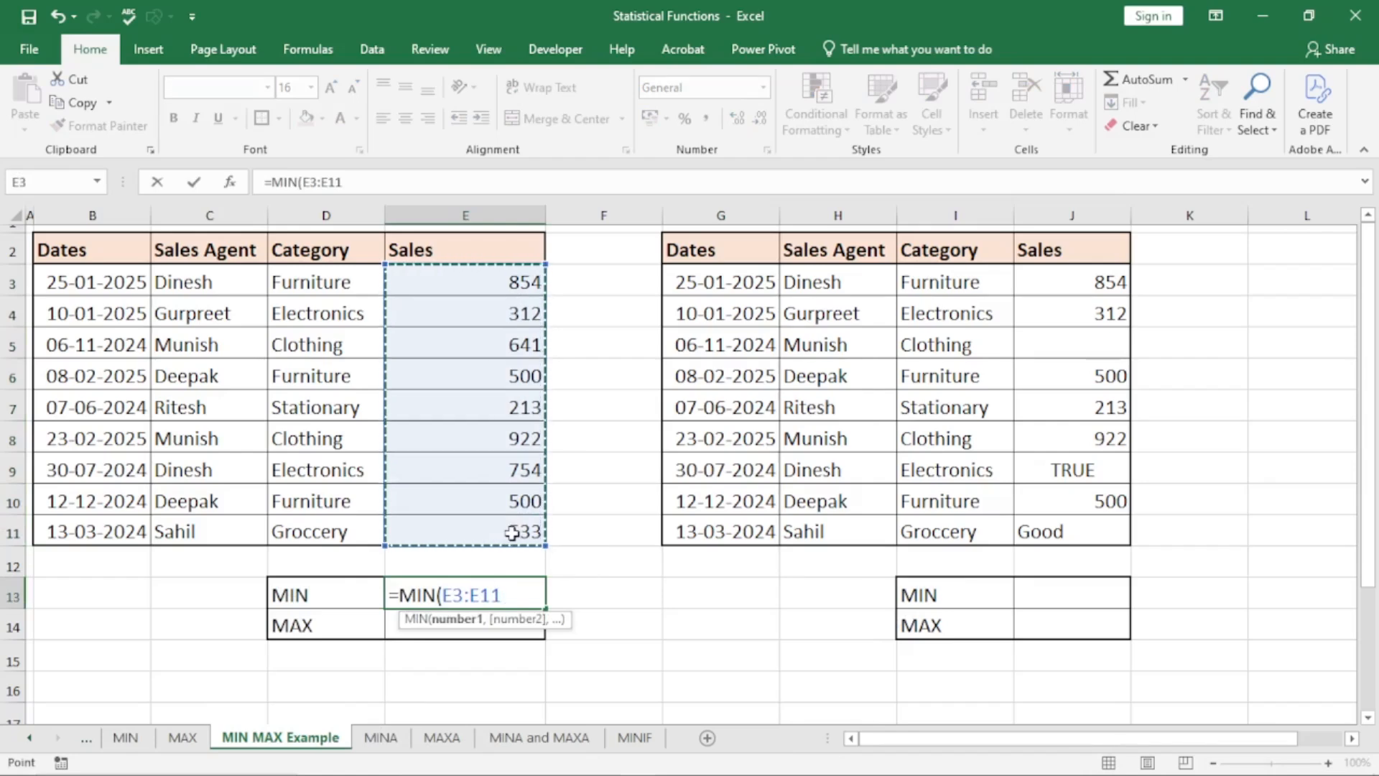
{"action": "type", "text": ")"}
{"action": "key", "text": "Return"}
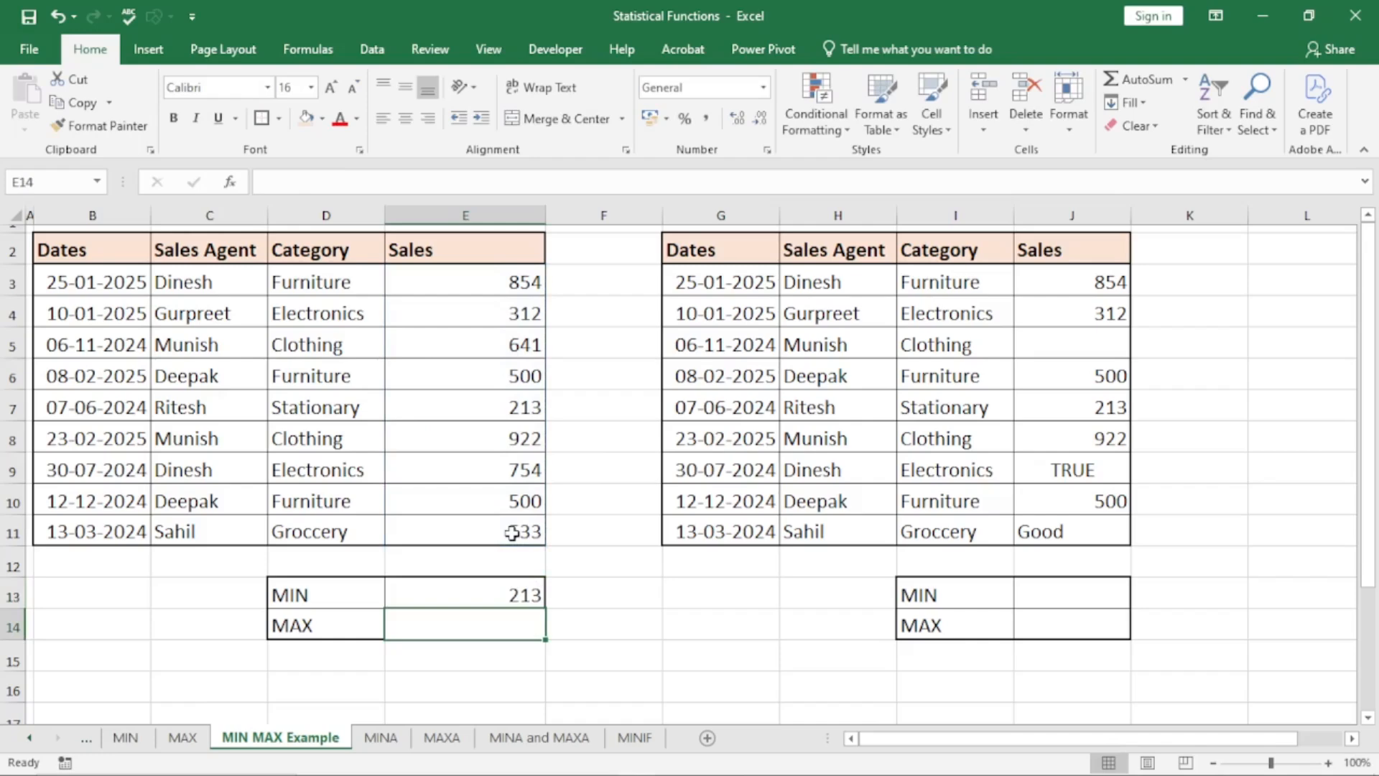
Enter the formula =MAX(E3:E11) in cell E14 to find the largest value in the first table's Sales column
{"action": "type", "text": "=max"}
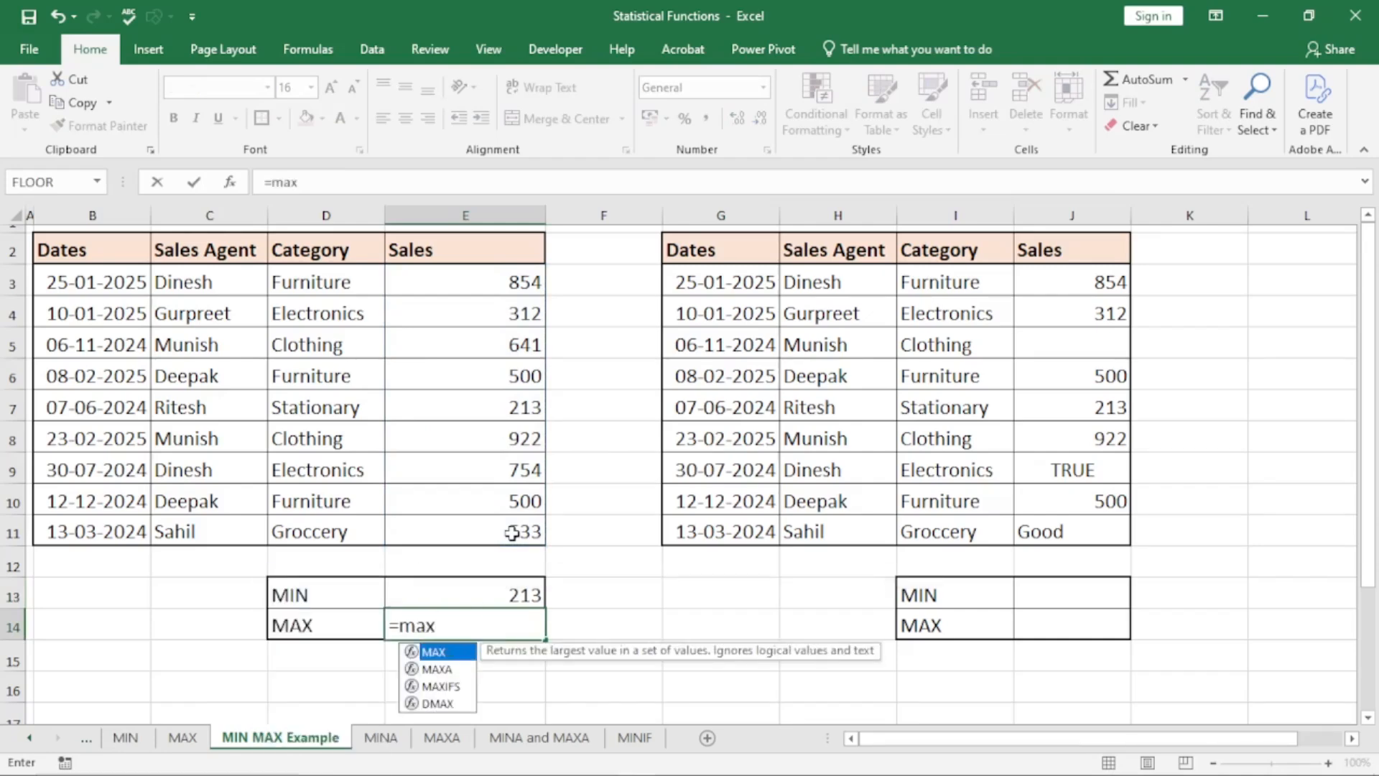
{"action": "key", "text": "Tab"}
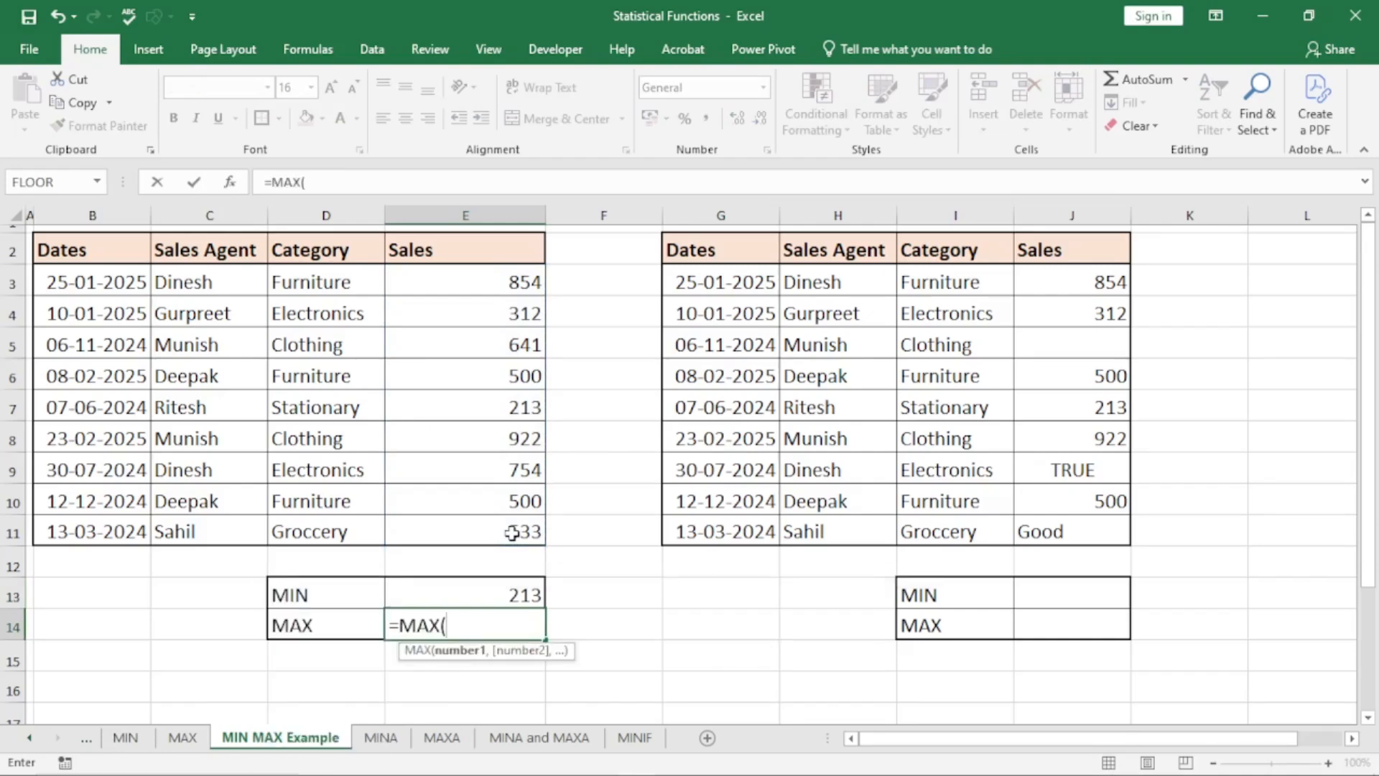
{"action": "left_click_drag", "start_coordinate": [493, 277], "coordinate": [512, 531]}
{"action": "type", "text": ")"}
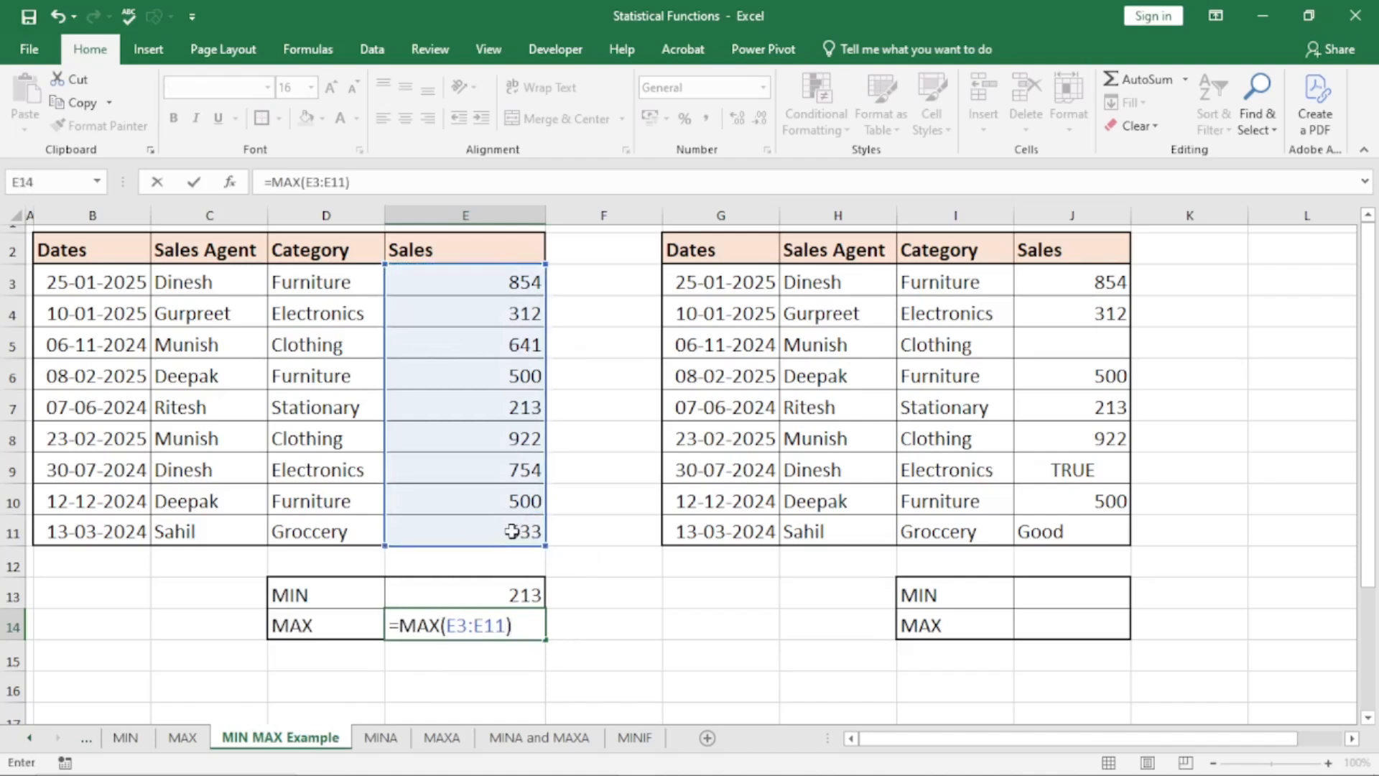
{"action": "key", "text": "Return"}
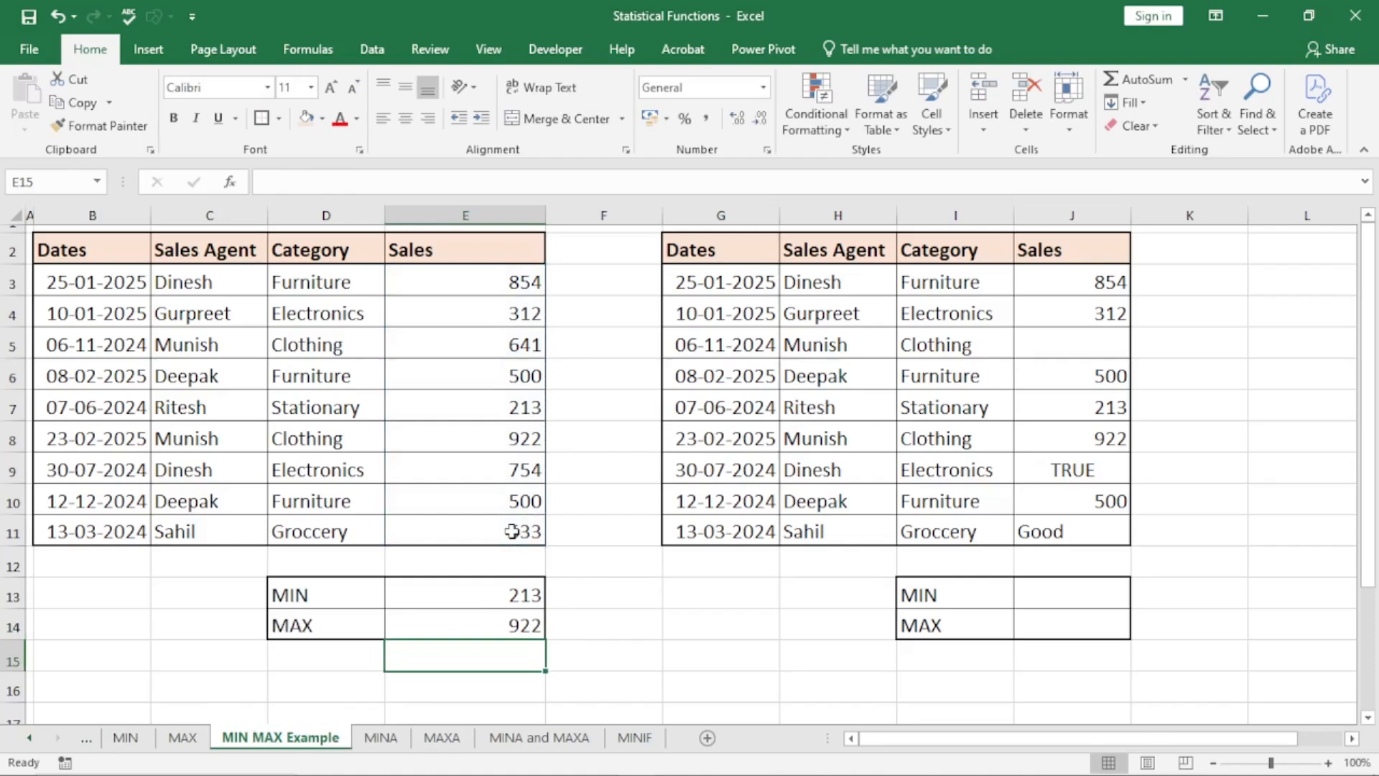
Examine the second table's Sales column, especially the empty, logical and text cells J5, J9 and J11
{"action": "left_click", "coordinate": [1112, 303]}
{"action": "left_click_drag", "start_coordinate": [1085, 282], "coordinate": [1088, 528]}
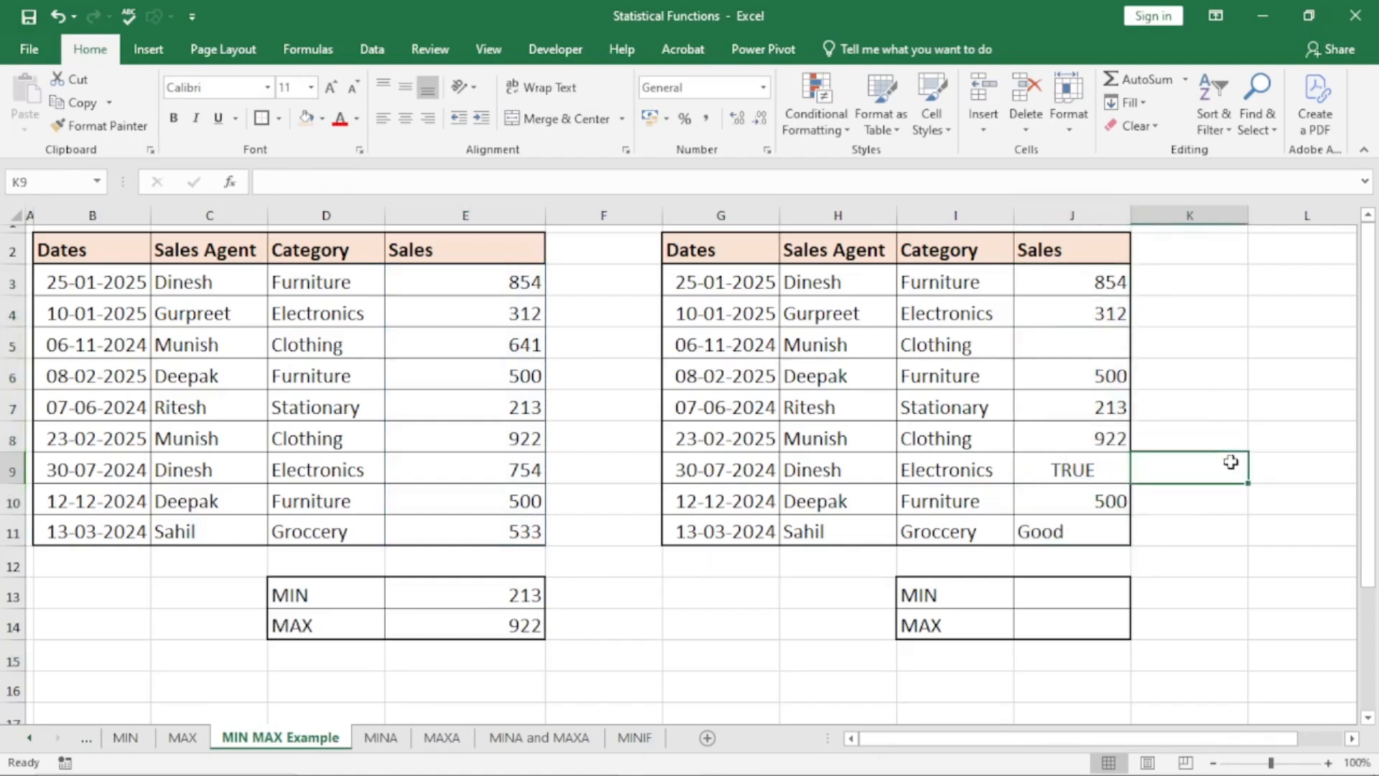
{"action": "left_click", "coordinate": [1075, 334]}
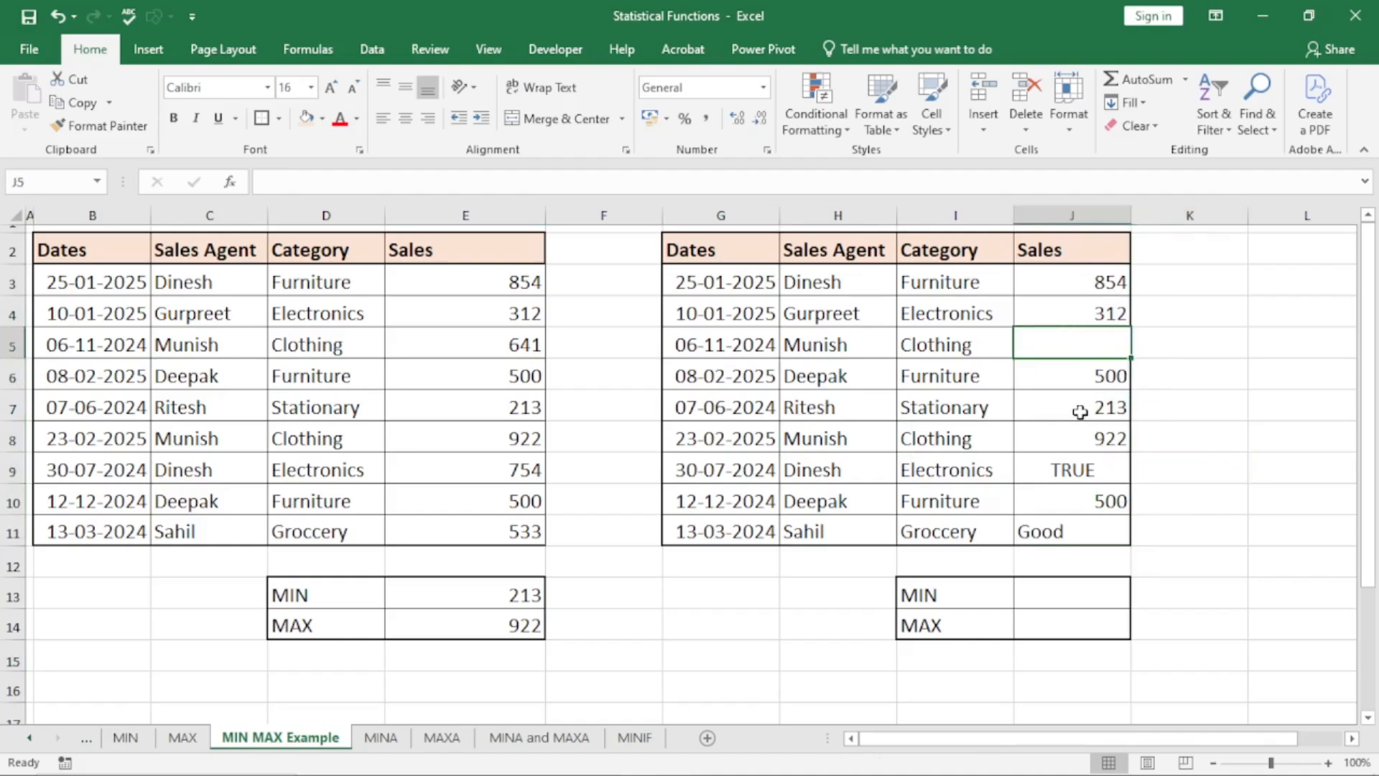
{"action": "left_click", "coordinate": [1075, 477]}
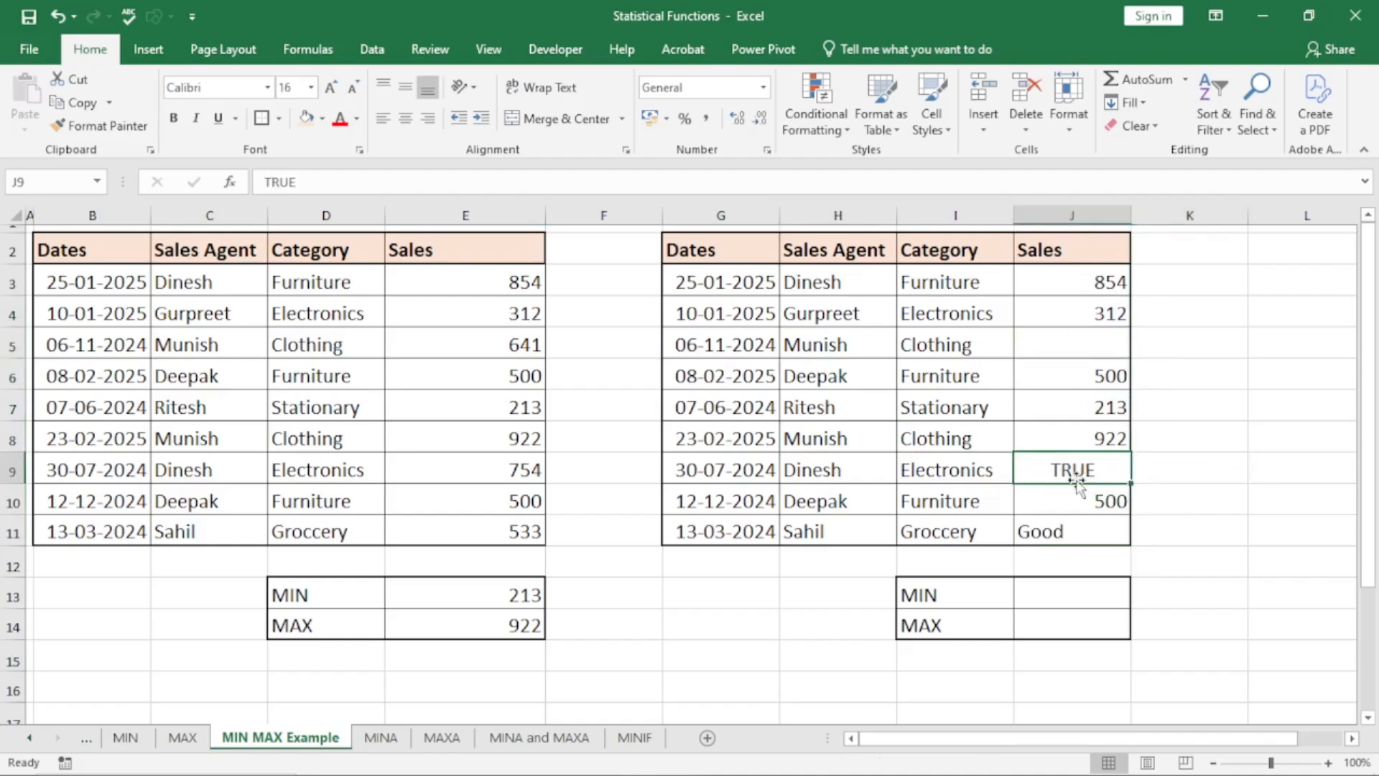
{"action": "left_click", "coordinate": [1075, 530]}
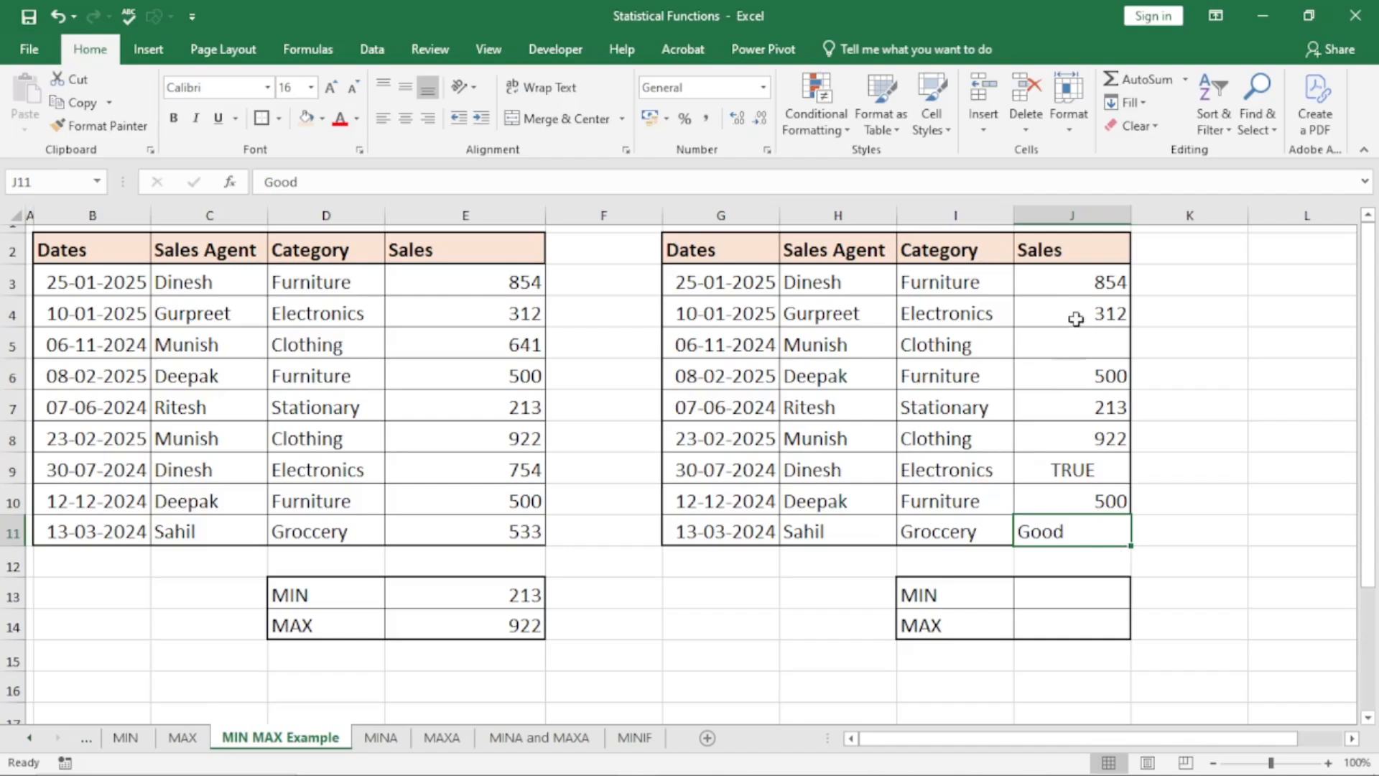
{"action": "left_click", "coordinate": [1077, 352]}
{"action": "left_click", "coordinate": [1068, 470]}
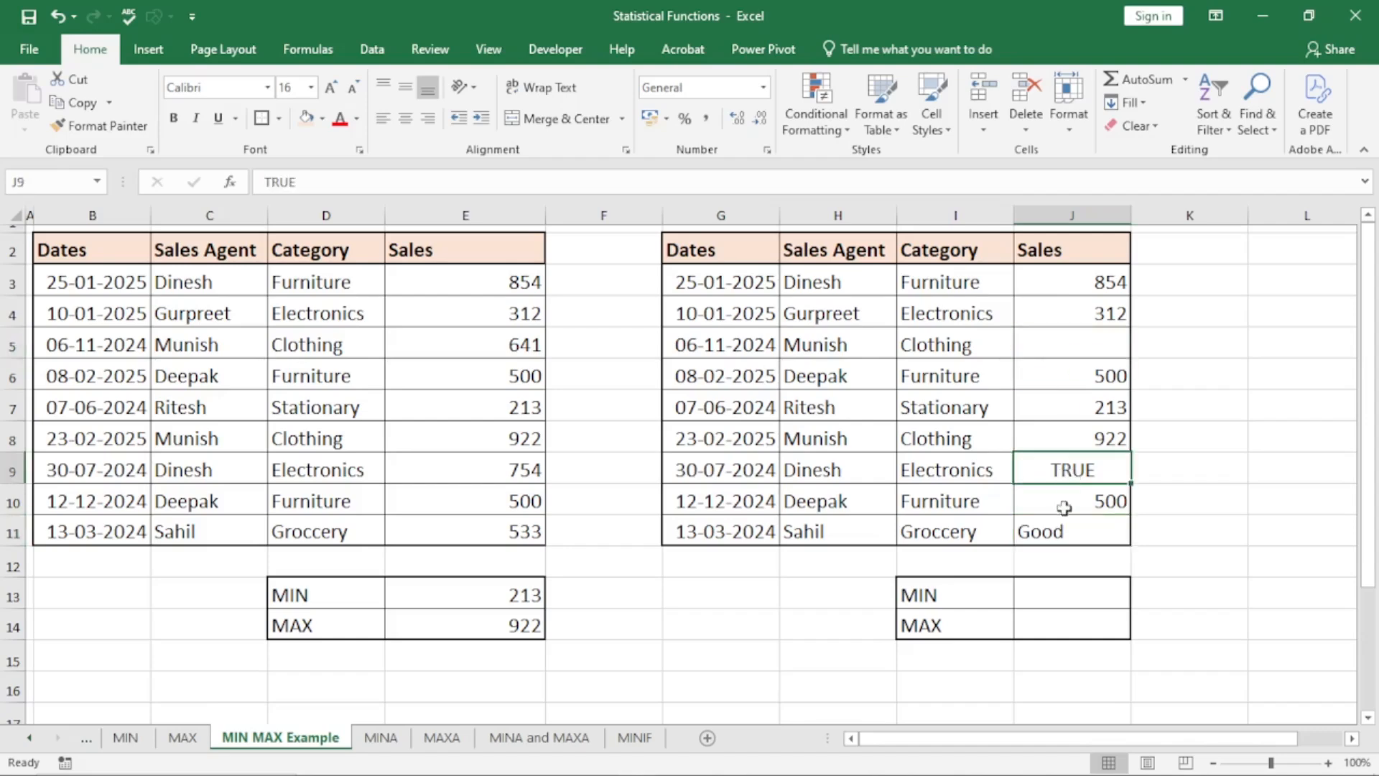
{"action": "left_click", "coordinate": [1061, 535]}
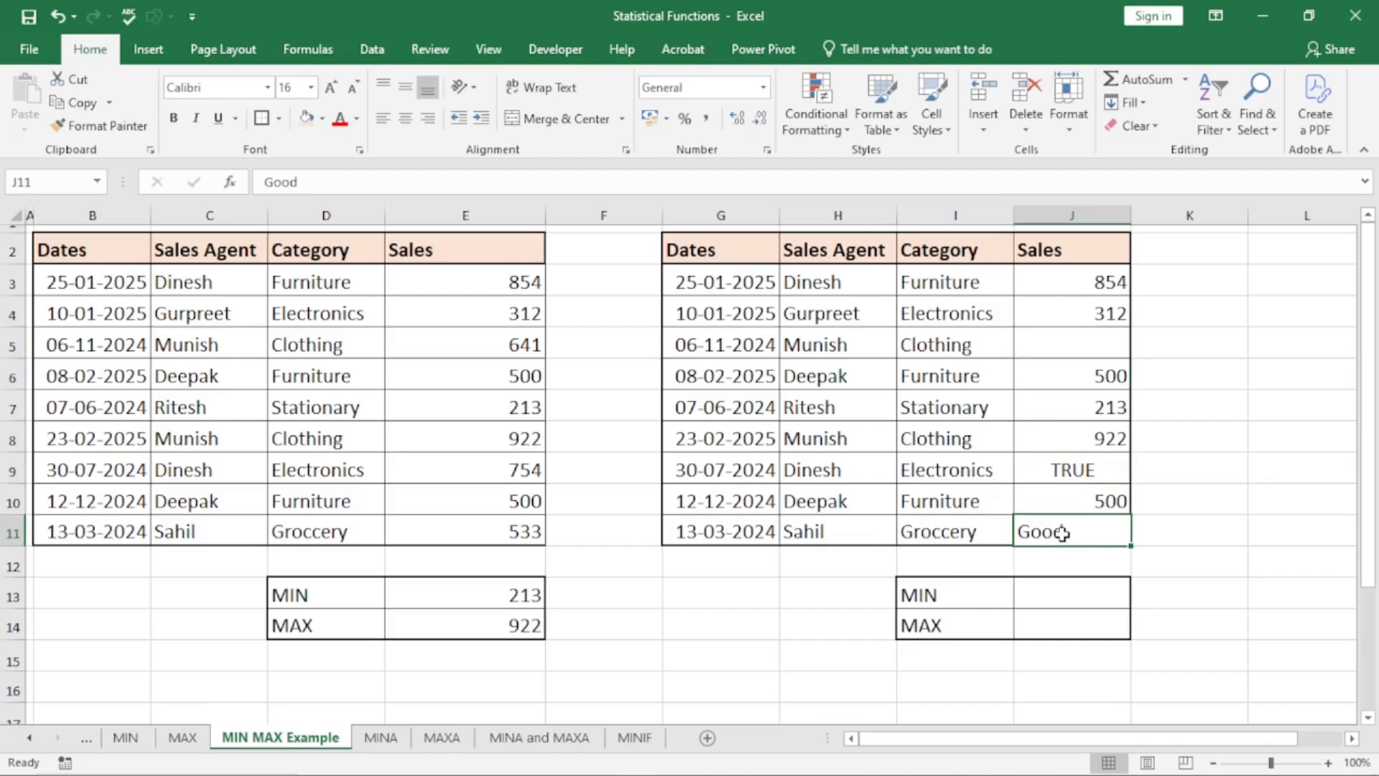
Enter the formula =MIN(J3:J11) in cell J13 to find the smallest value in the second table's Sales column
{"action": "left_click", "coordinate": [1065, 594]}
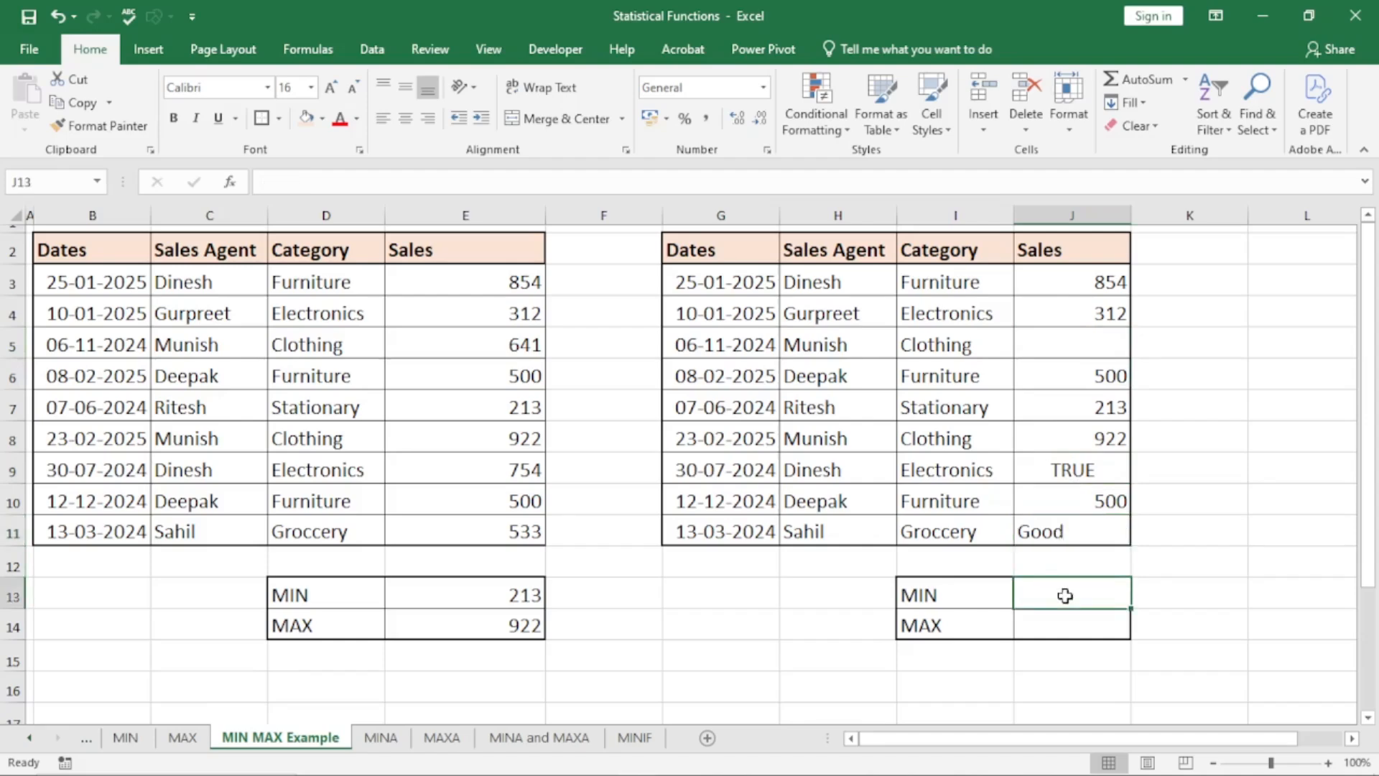
{"action": "type", "text": "=min"}
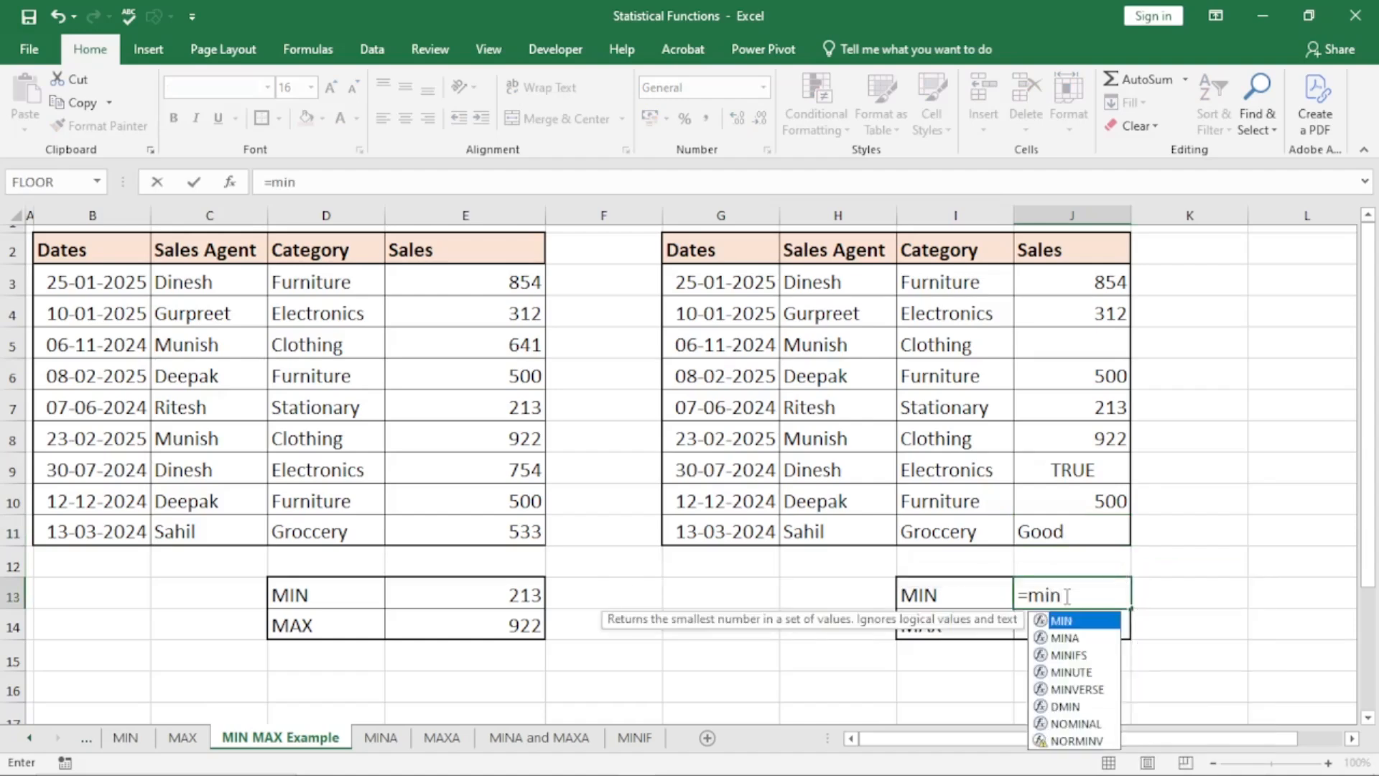
{"action": "key", "text": "Tab"}
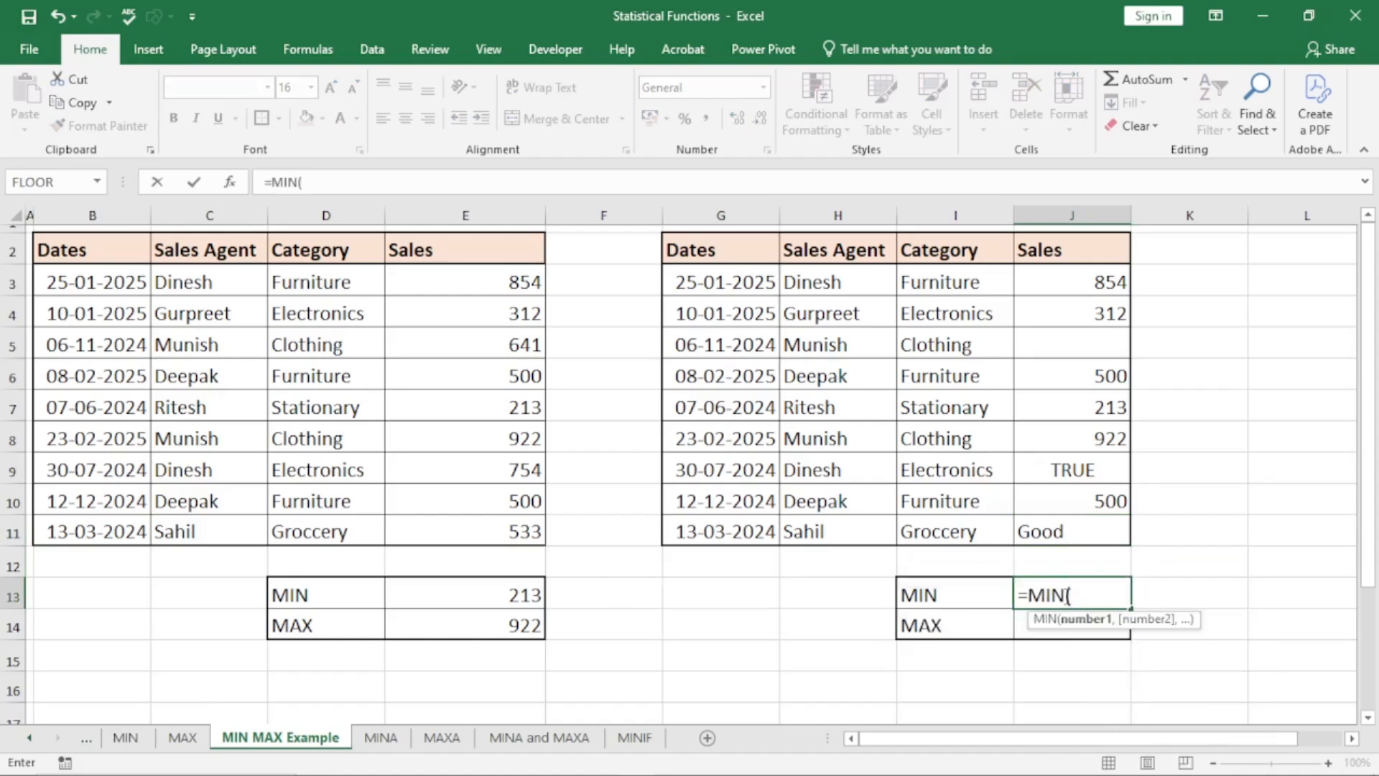
{"action": "left_click_drag", "start_coordinate": [1108, 282], "coordinate": [1099, 529]}
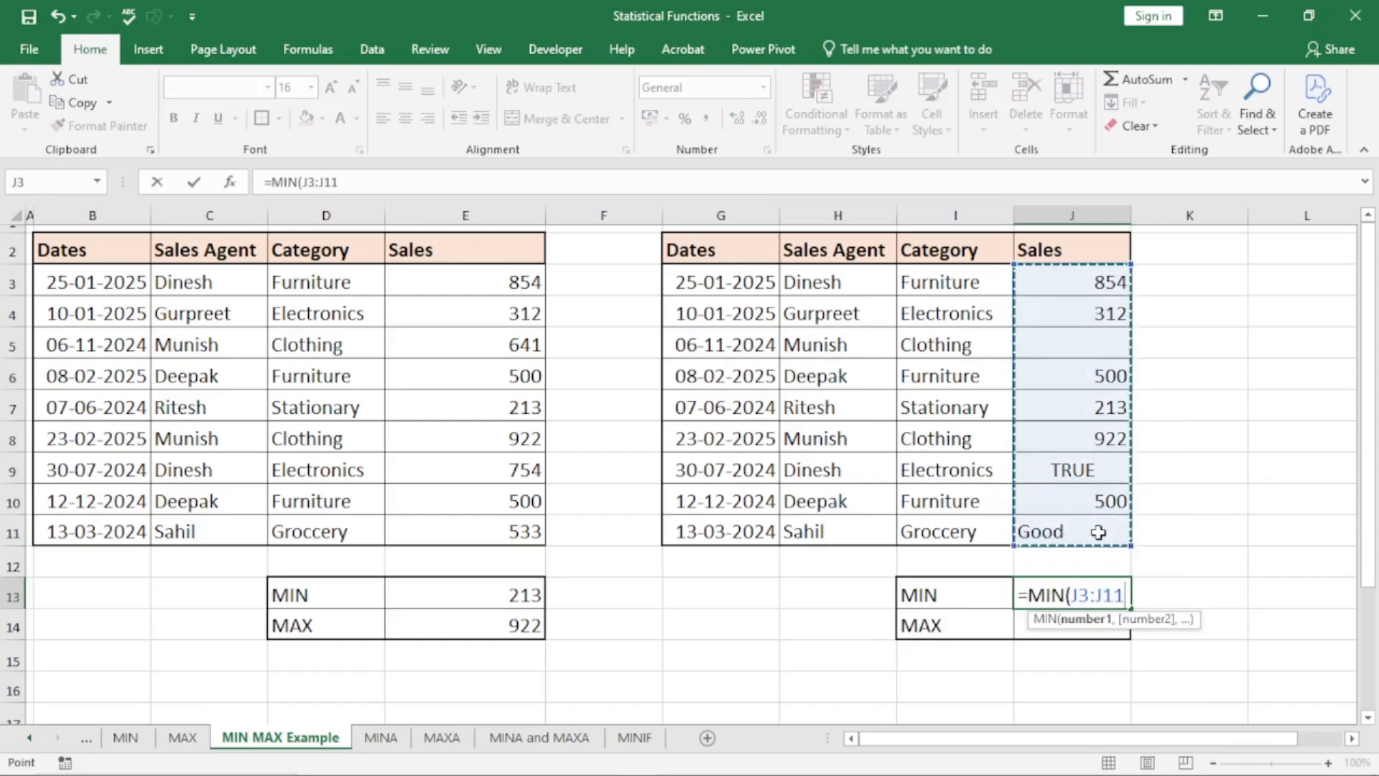
{"action": "type", "text": ")"}
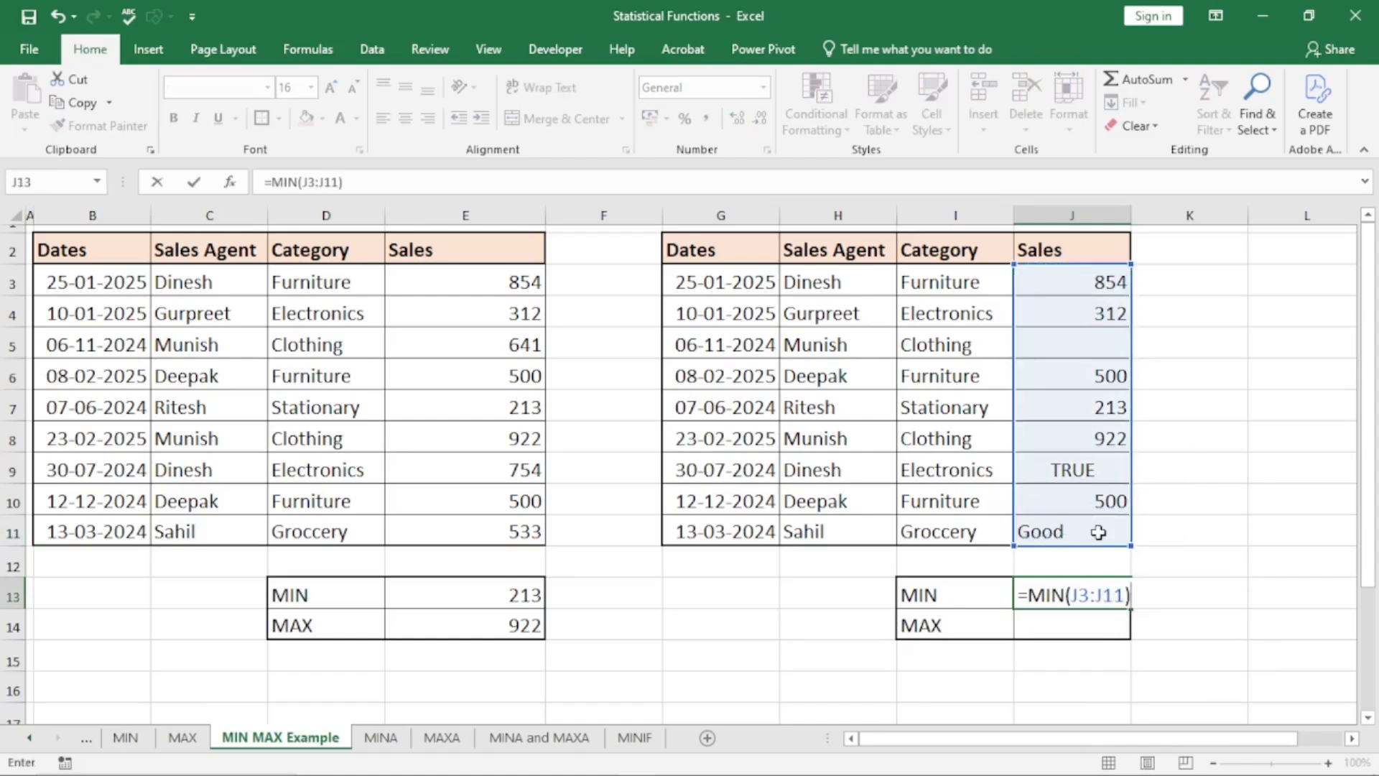
{"action": "key", "text": "Return"}
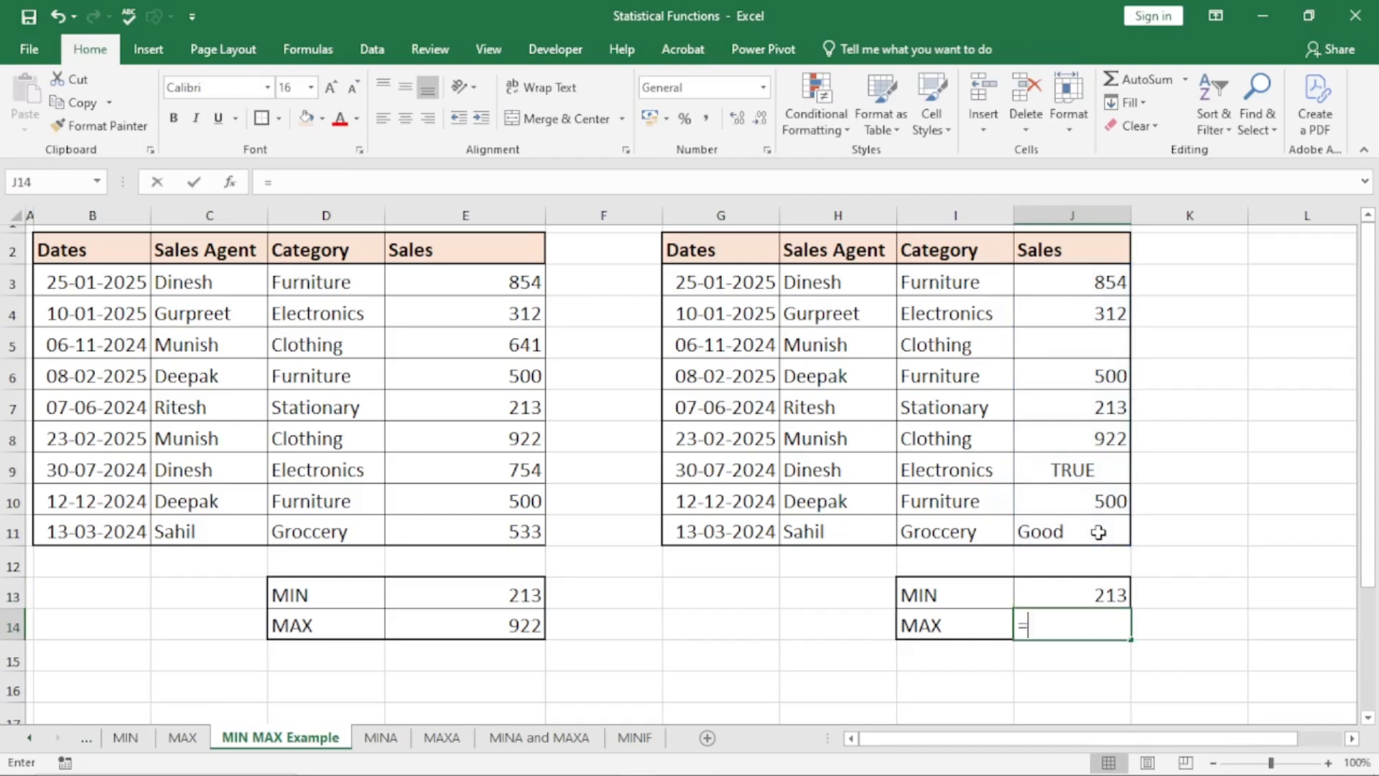
Enter the formula =MAX(J3:J11) in cell J14 to find the largest value in the second table's Sales column
{"action": "type", "text": "=max"}
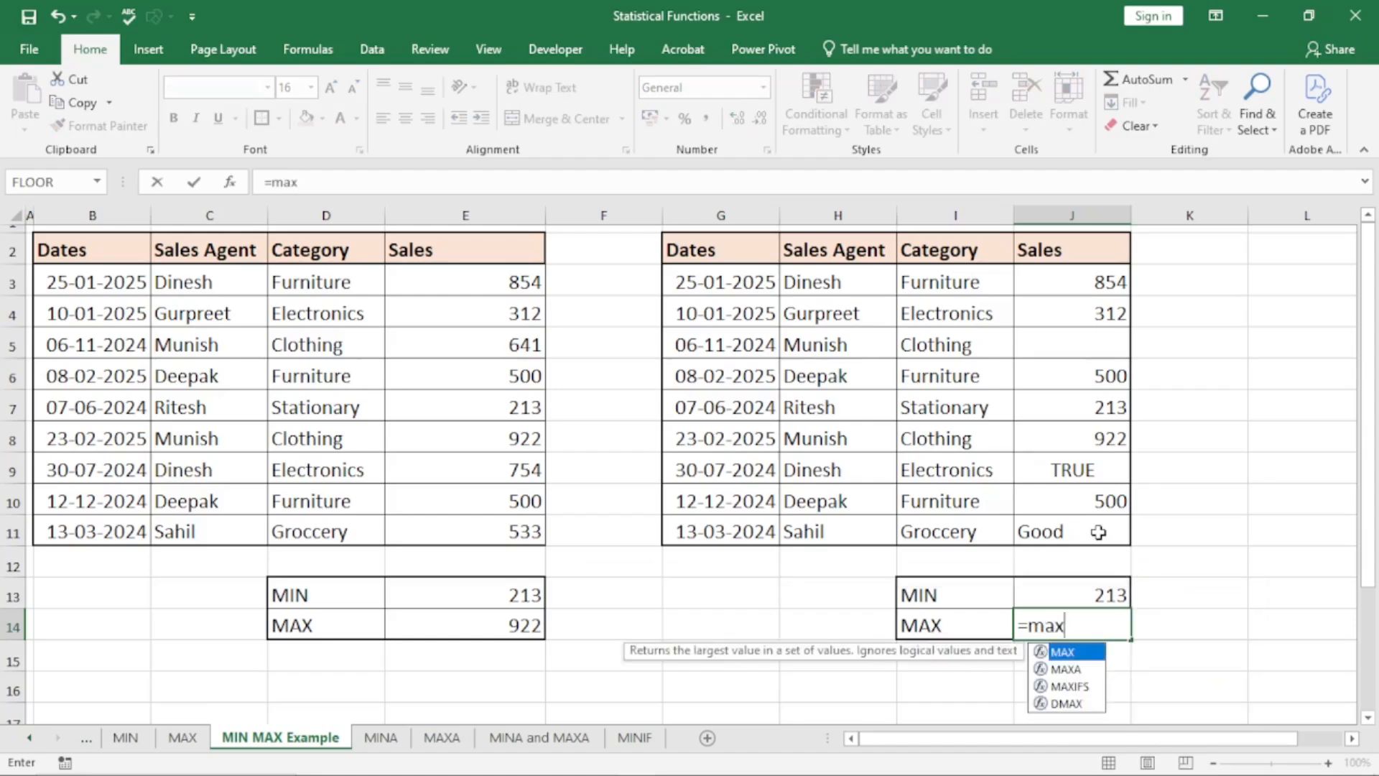
{"action": "key", "text": "Tab"}
{"action": "left_click_drag", "start_coordinate": [1099, 280], "coordinate": [1112, 528]}
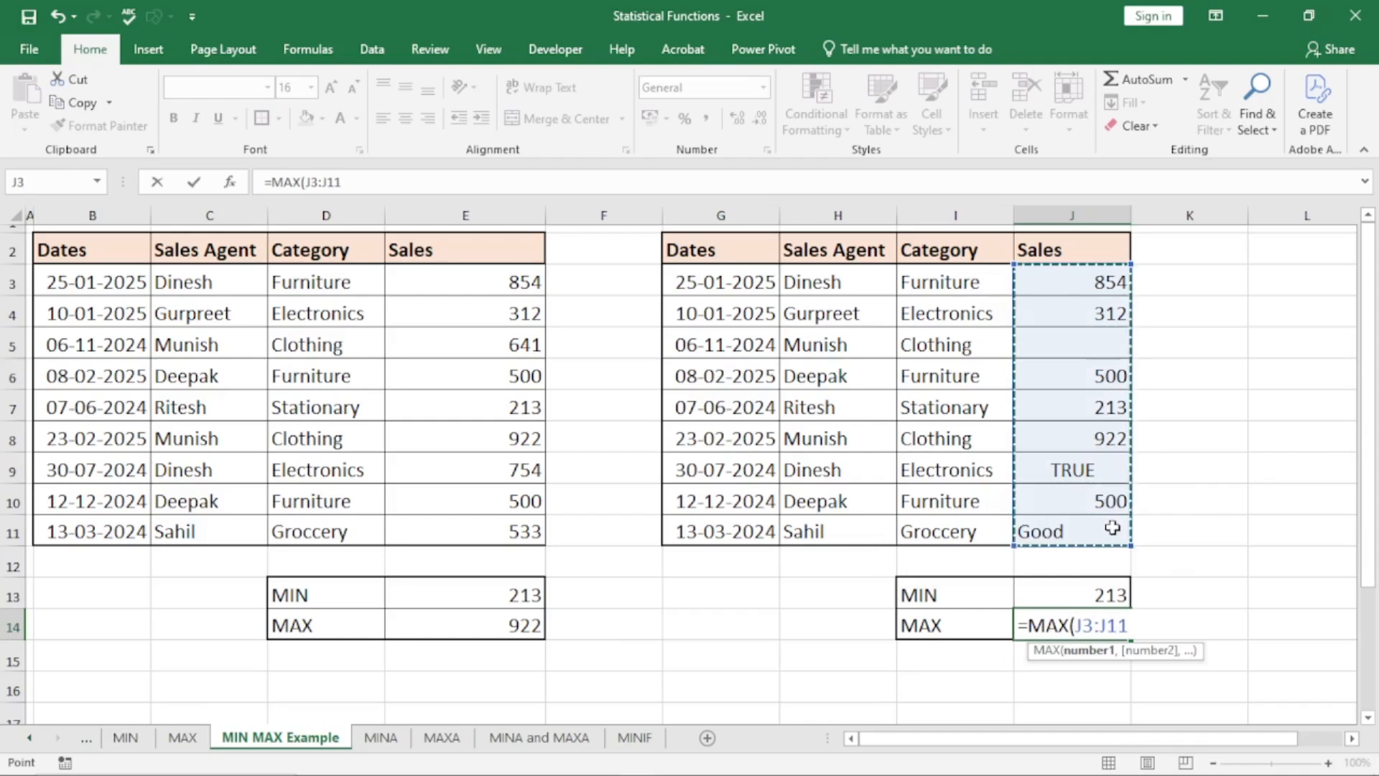
{"action": "type", "text": ")"}
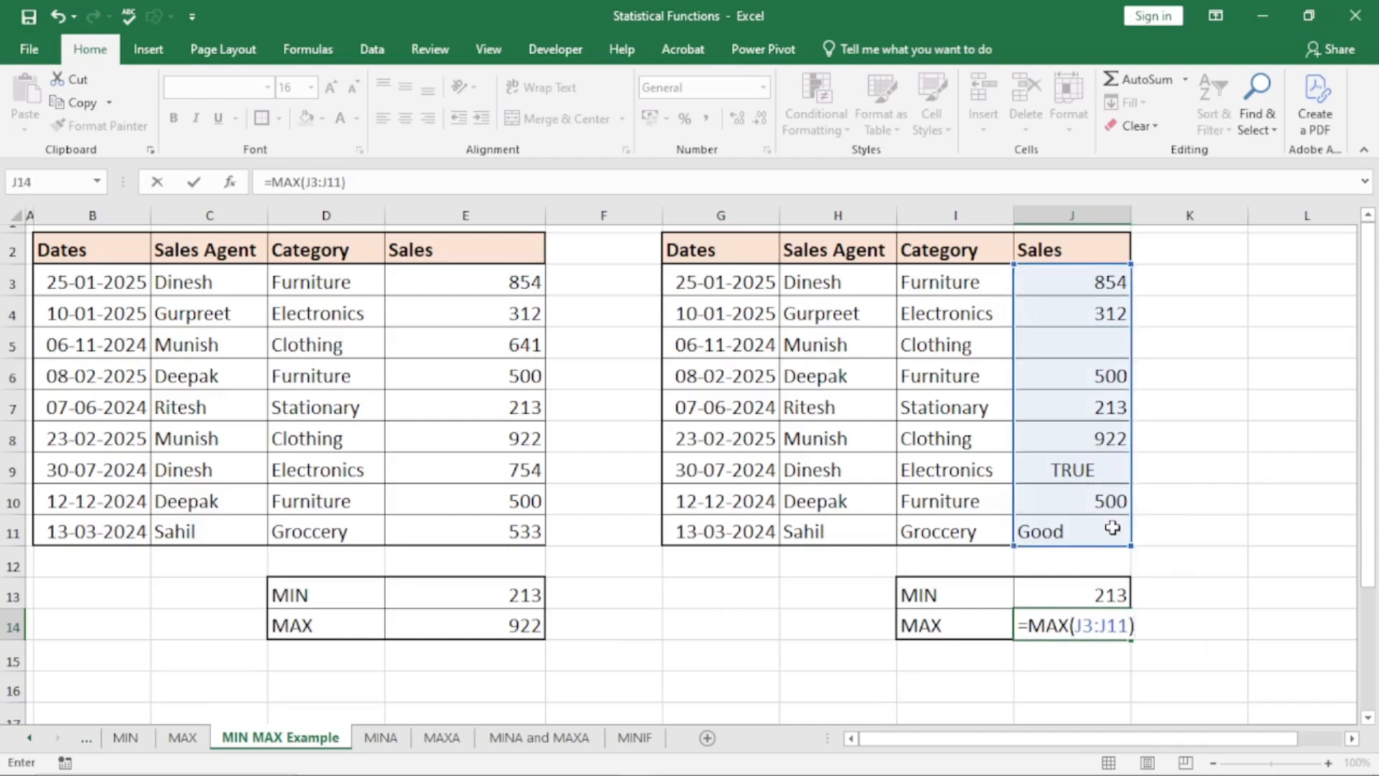
{"action": "key", "text": "Return"}
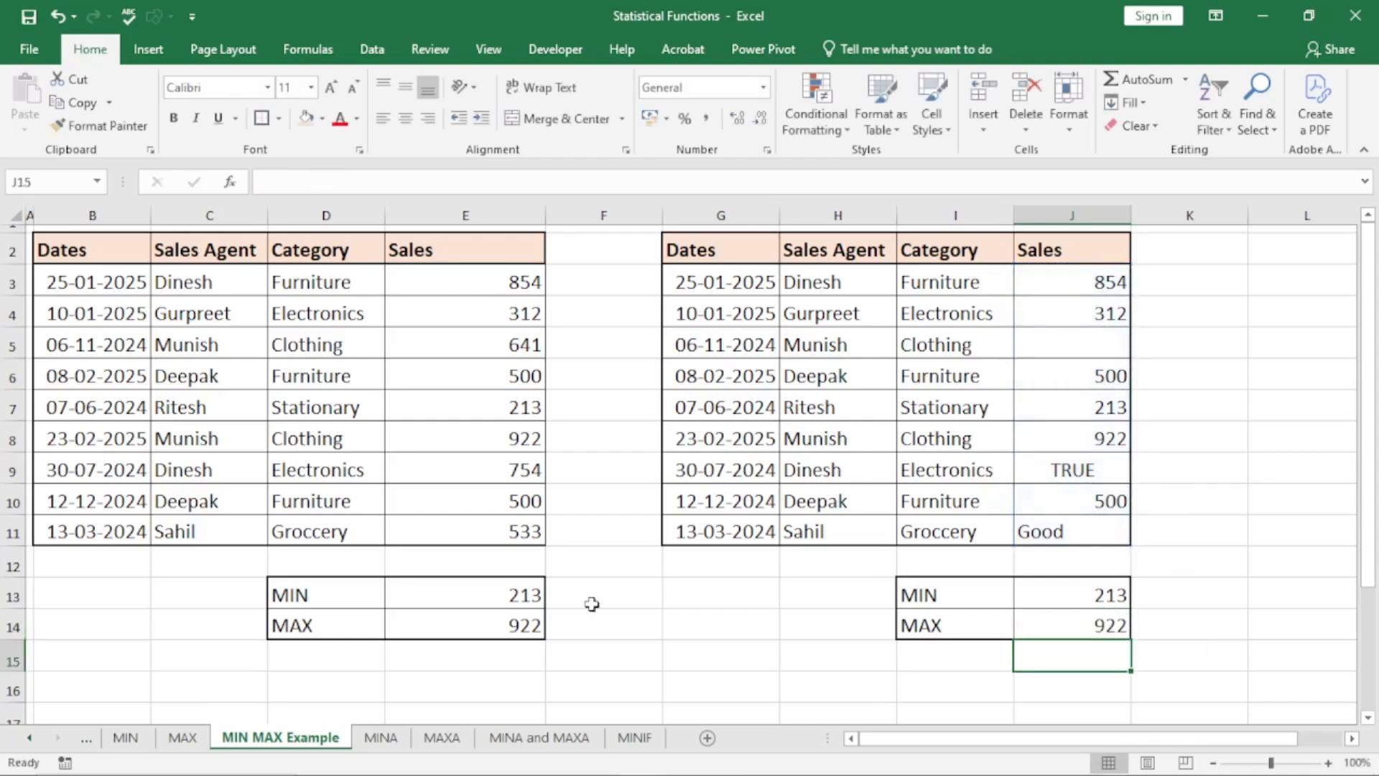
Compare the MIN and MAX results of both tables, checking cells J5, J9 and J11 and the range used in E13's formula
{"action": "left_click", "coordinate": [514, 621]}
{"action": "left_click", "coordinate": [1095, 619]}
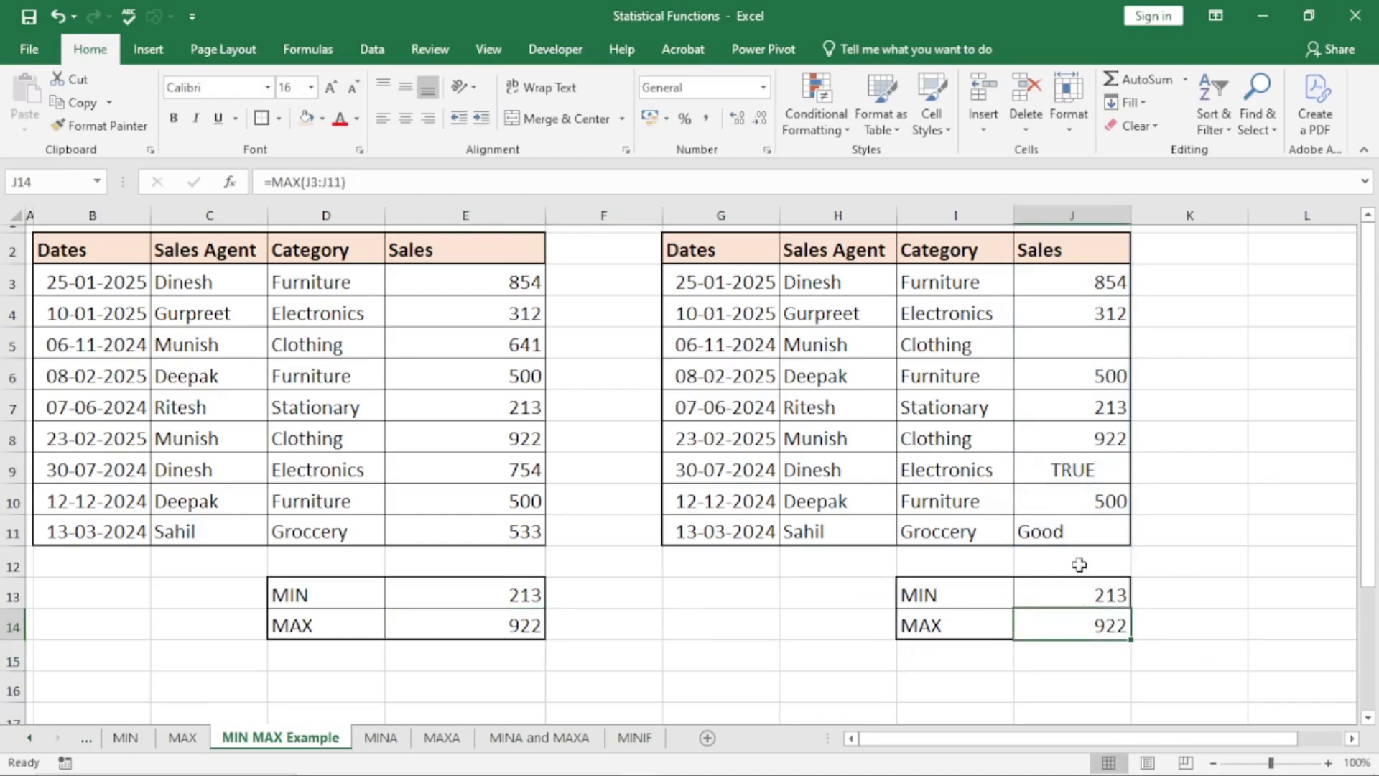
{"action": "left_click", "coordinate": [1069, 350]}
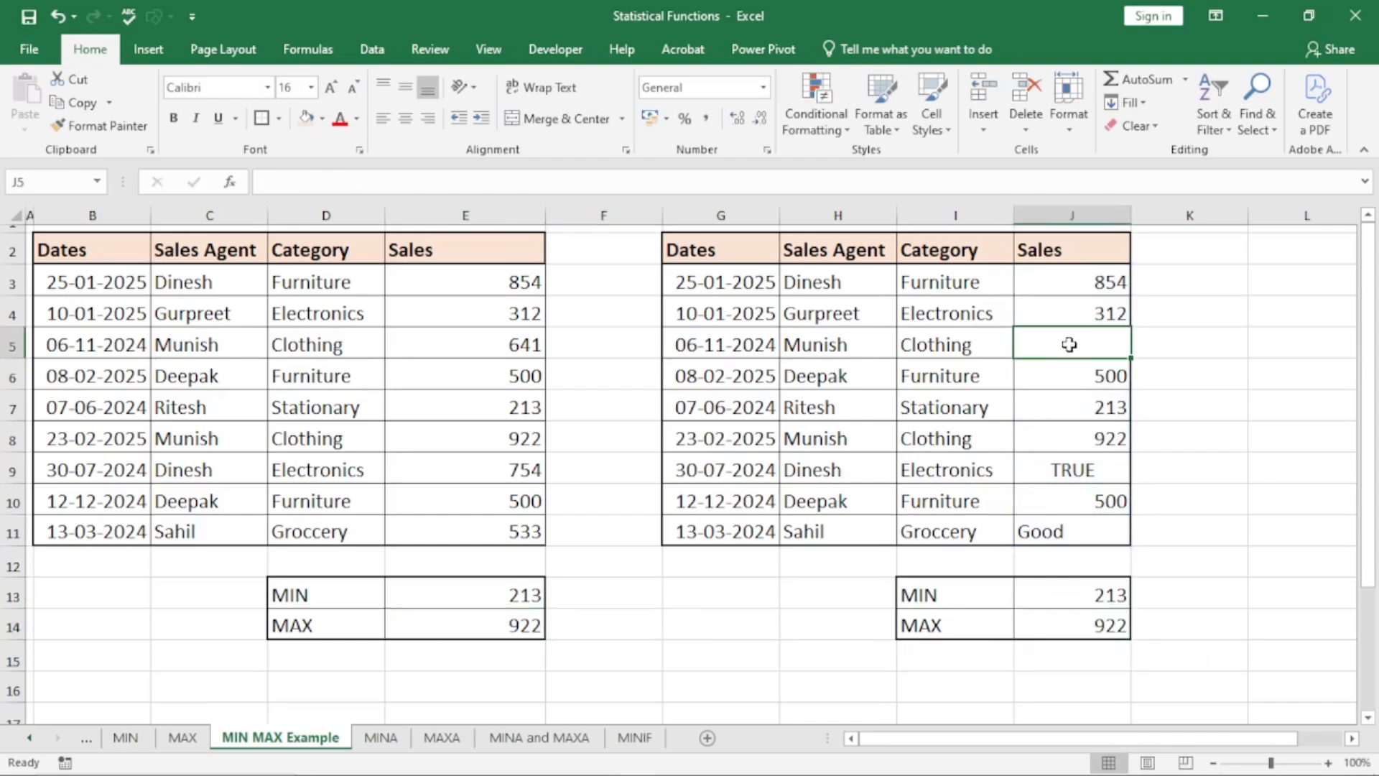
{"action": "left_click", "coordinate": [1073, 471]}
{"action": "left_click", "coordinate": [1056, 532]}
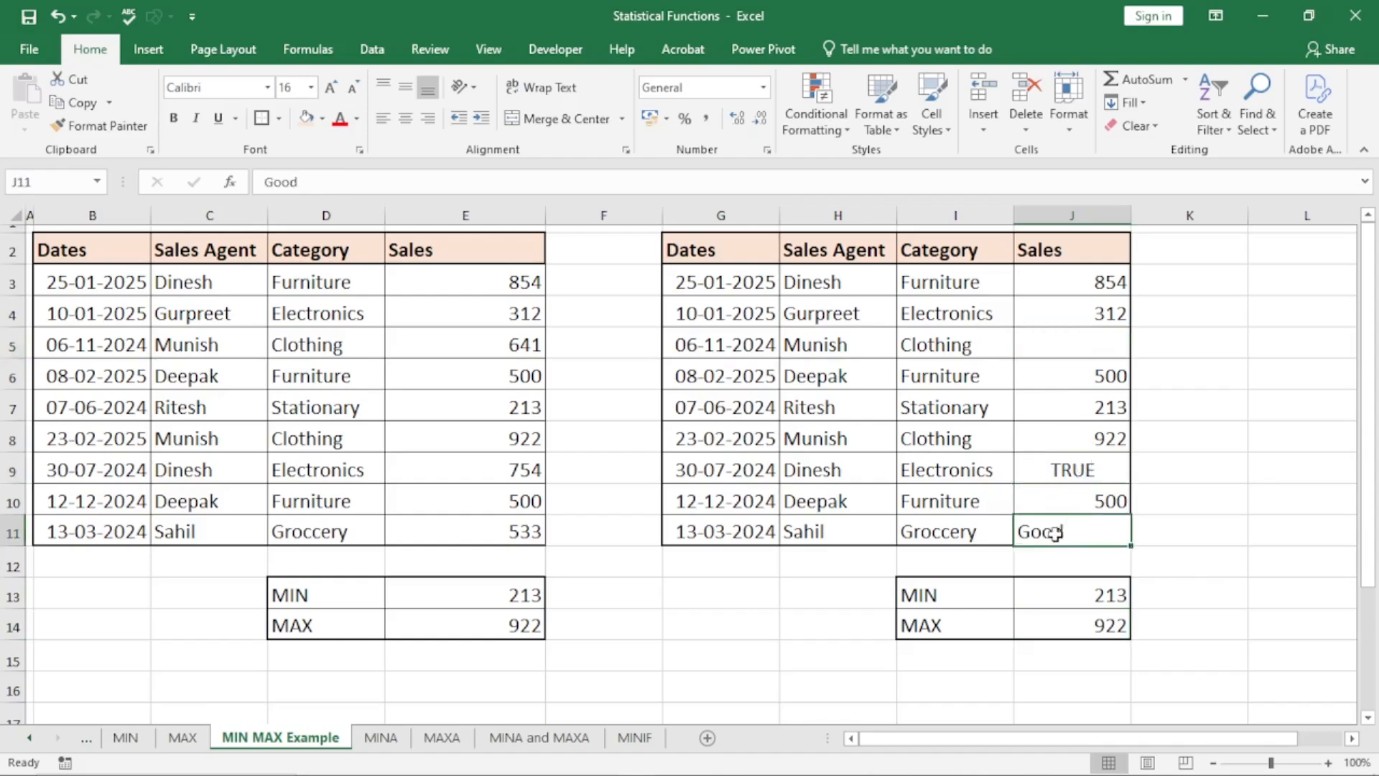
{"action": "left_click", "coordinate": [1101, 622]}
{"action": "left_click", "coordinate": [1089, 586]}
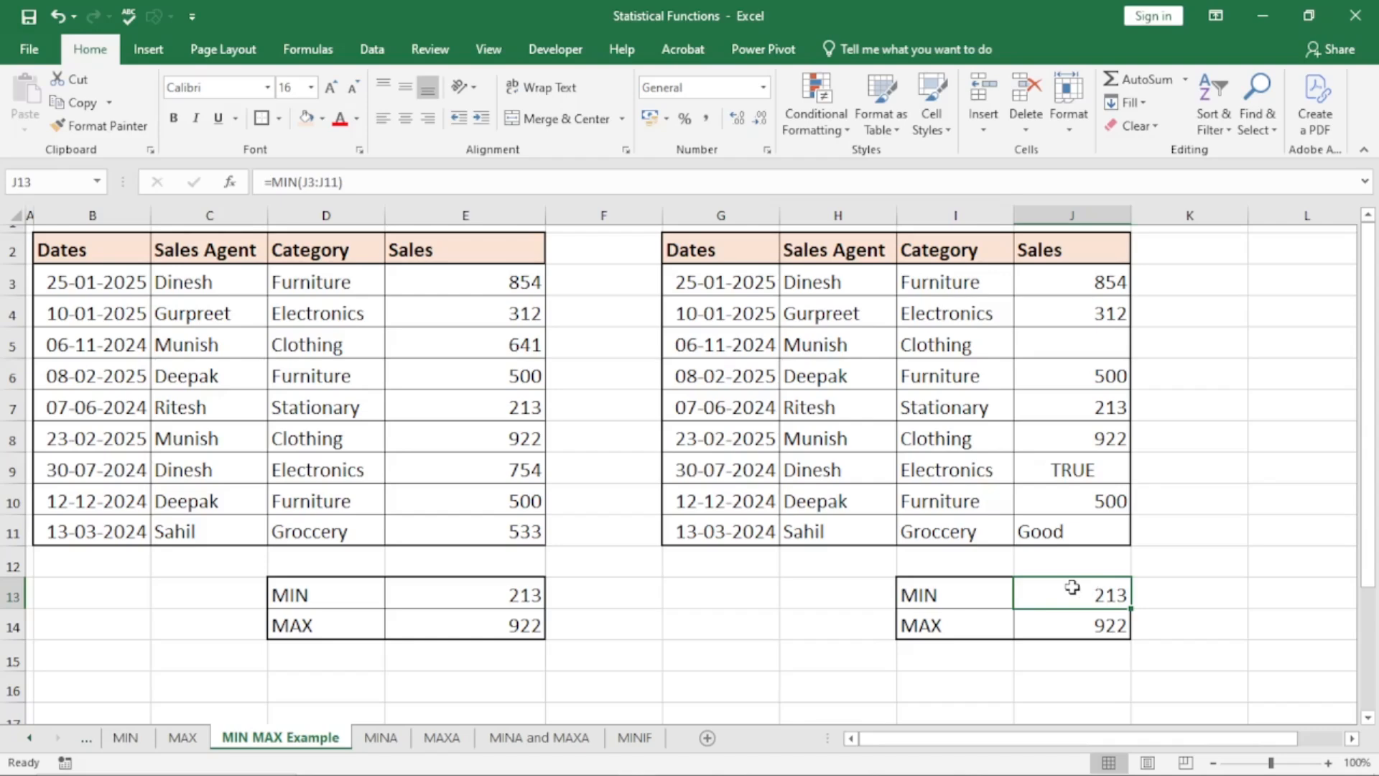
{"action": "double_click", "coordinate": [491, 589]}
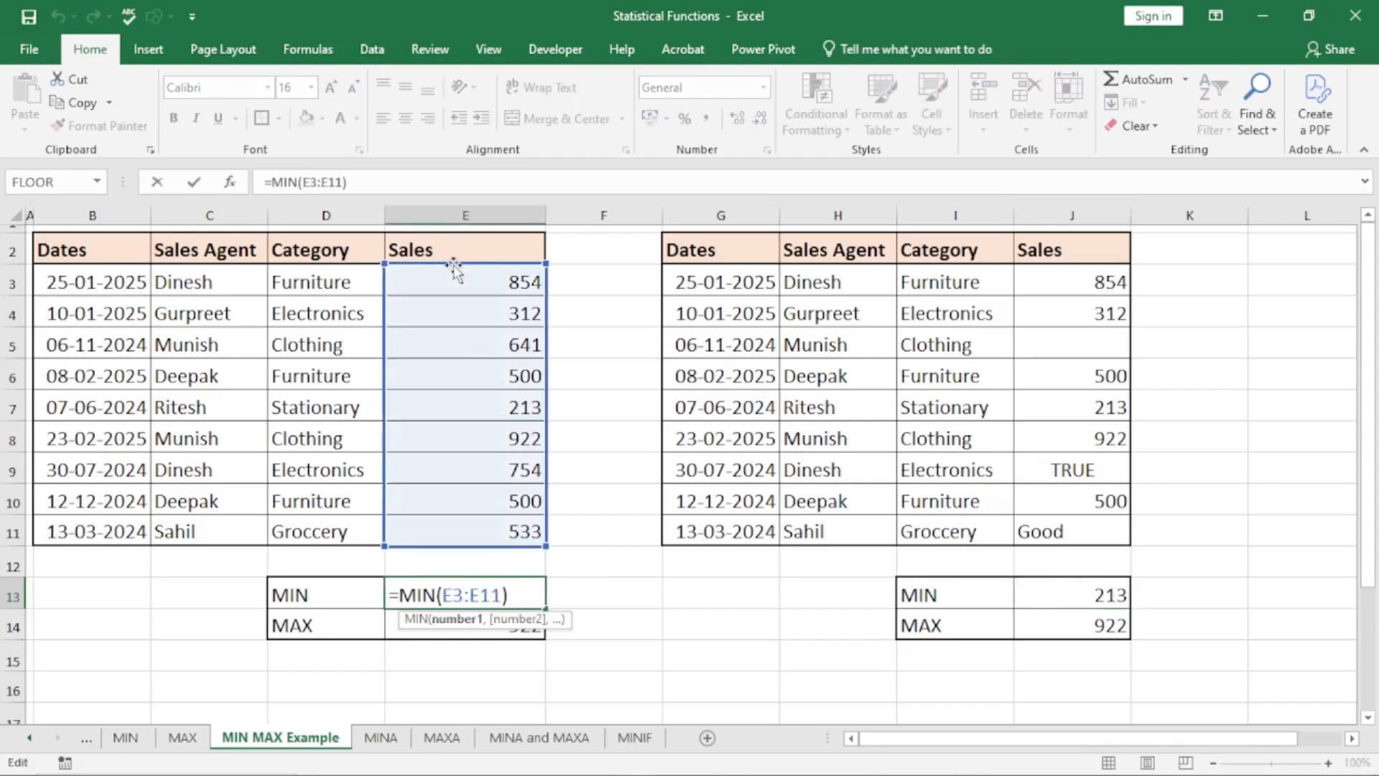
{"action": "key", "text": "Escape"}
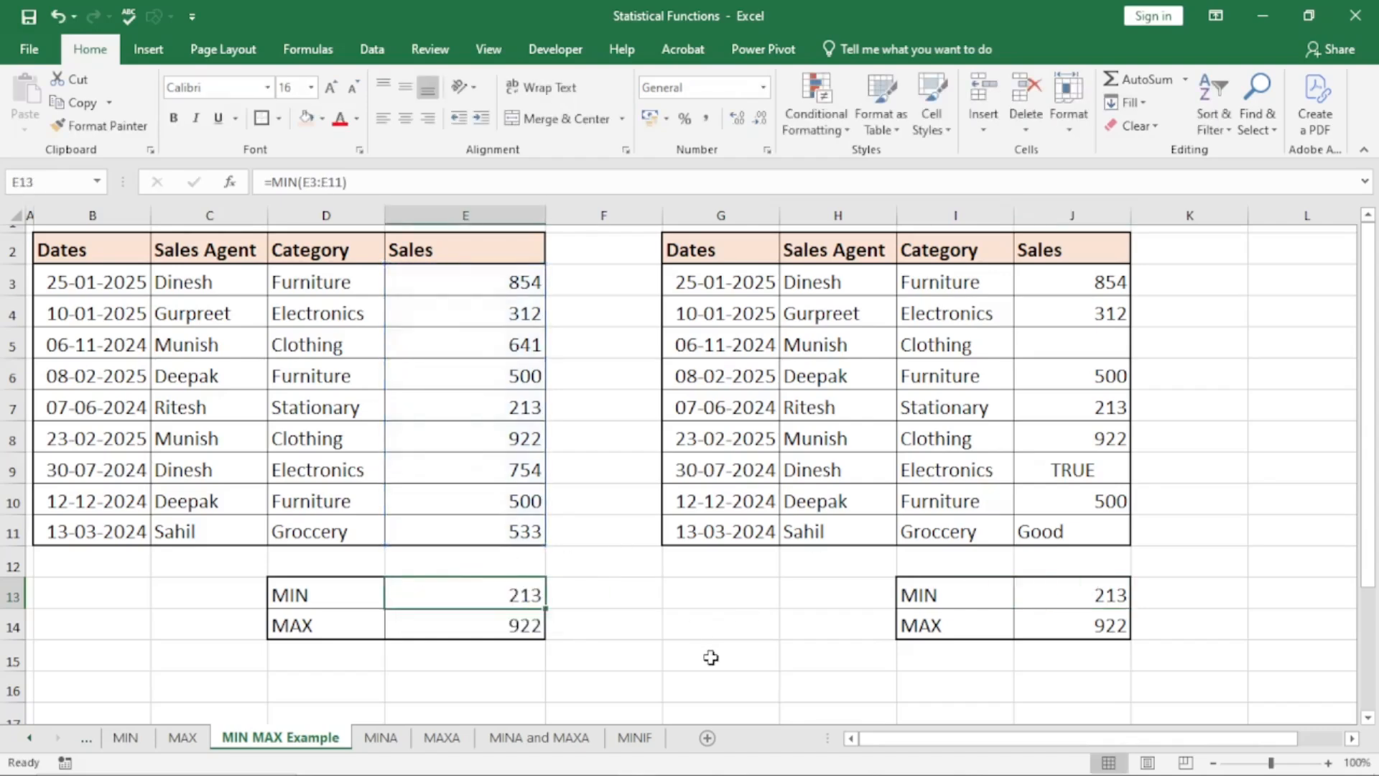
Enter the formula =MIN(12,13,14) with directly written numbers in cell F15, below the two tables
{"action": "left_click", "coordinate": [631, 657]}
{"action": "type", "text": "=min"}
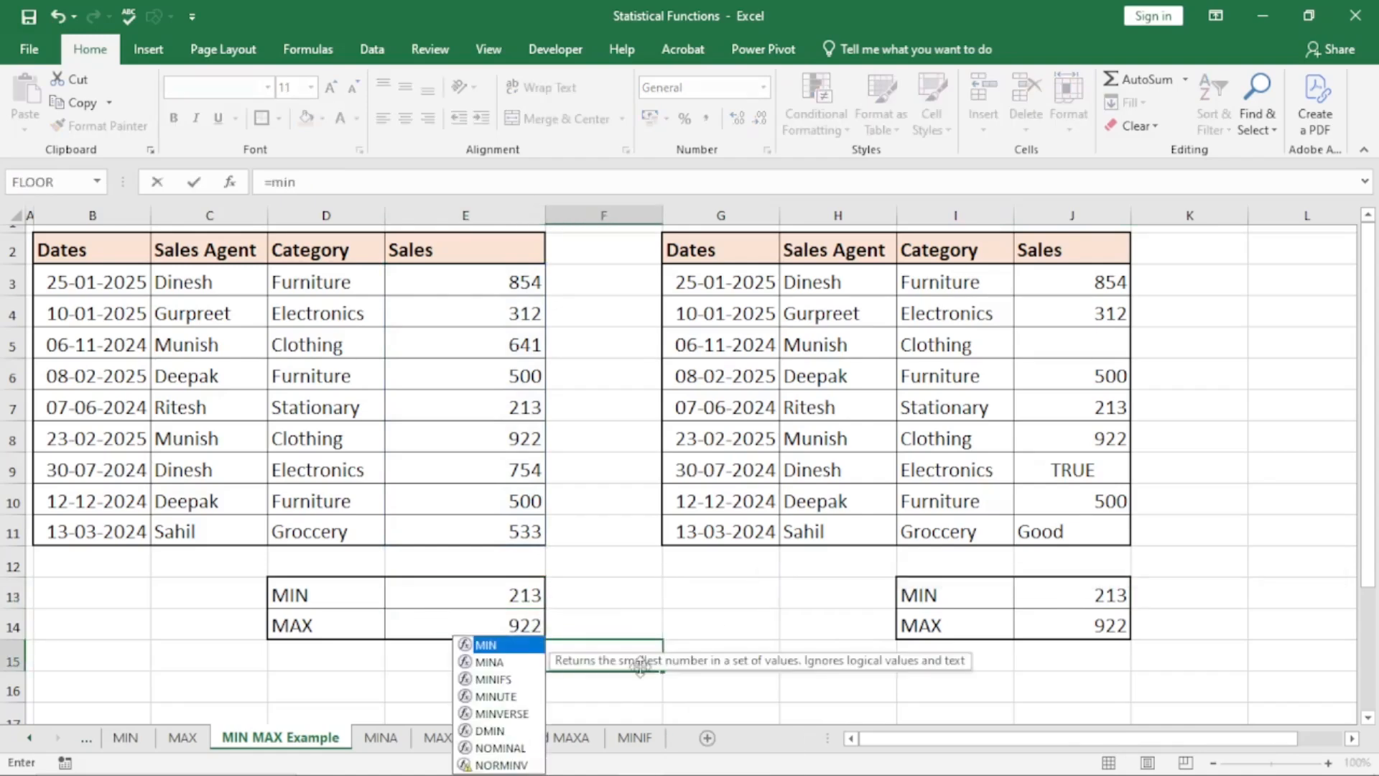
{"action": "key", "text": "Tab"}
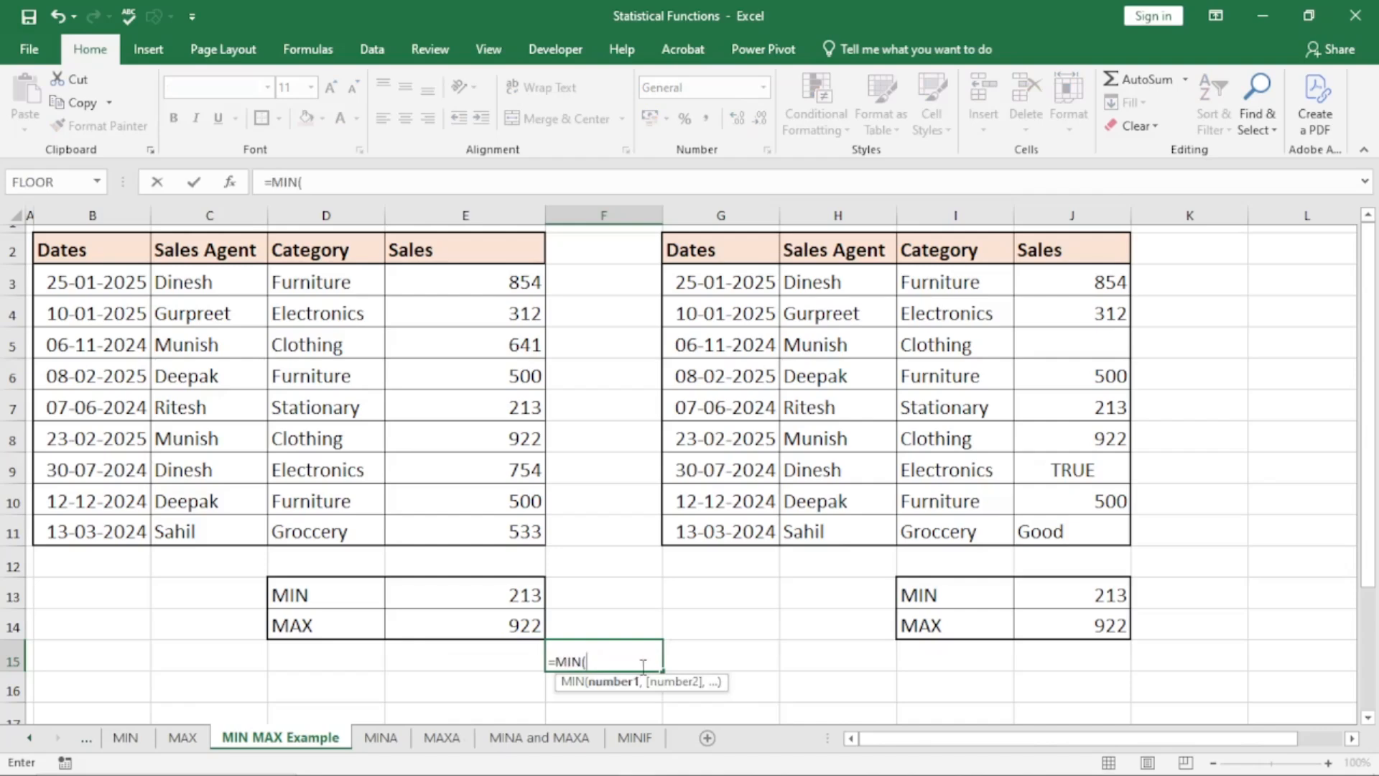
{"action": "type", "text": "12,13,"}
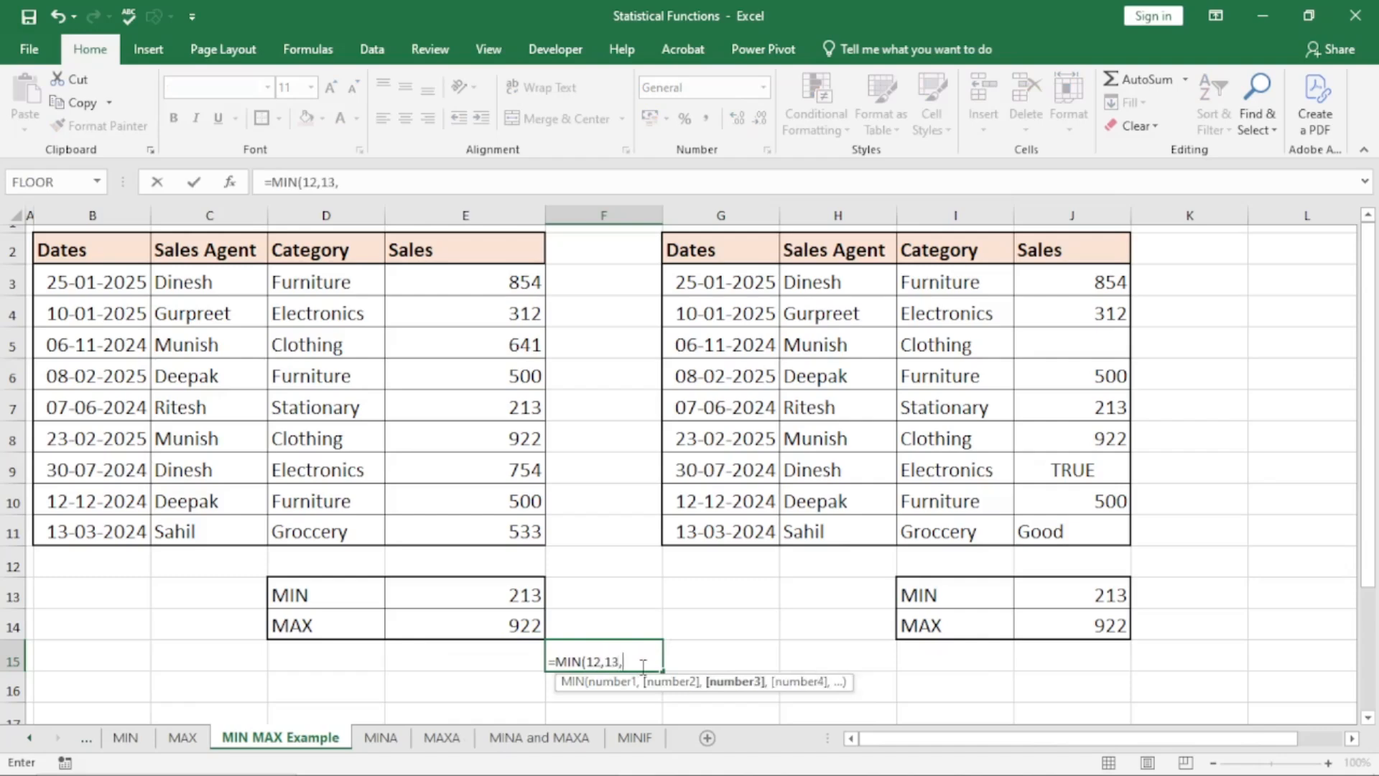
{"action": "type", "text": "14)"}
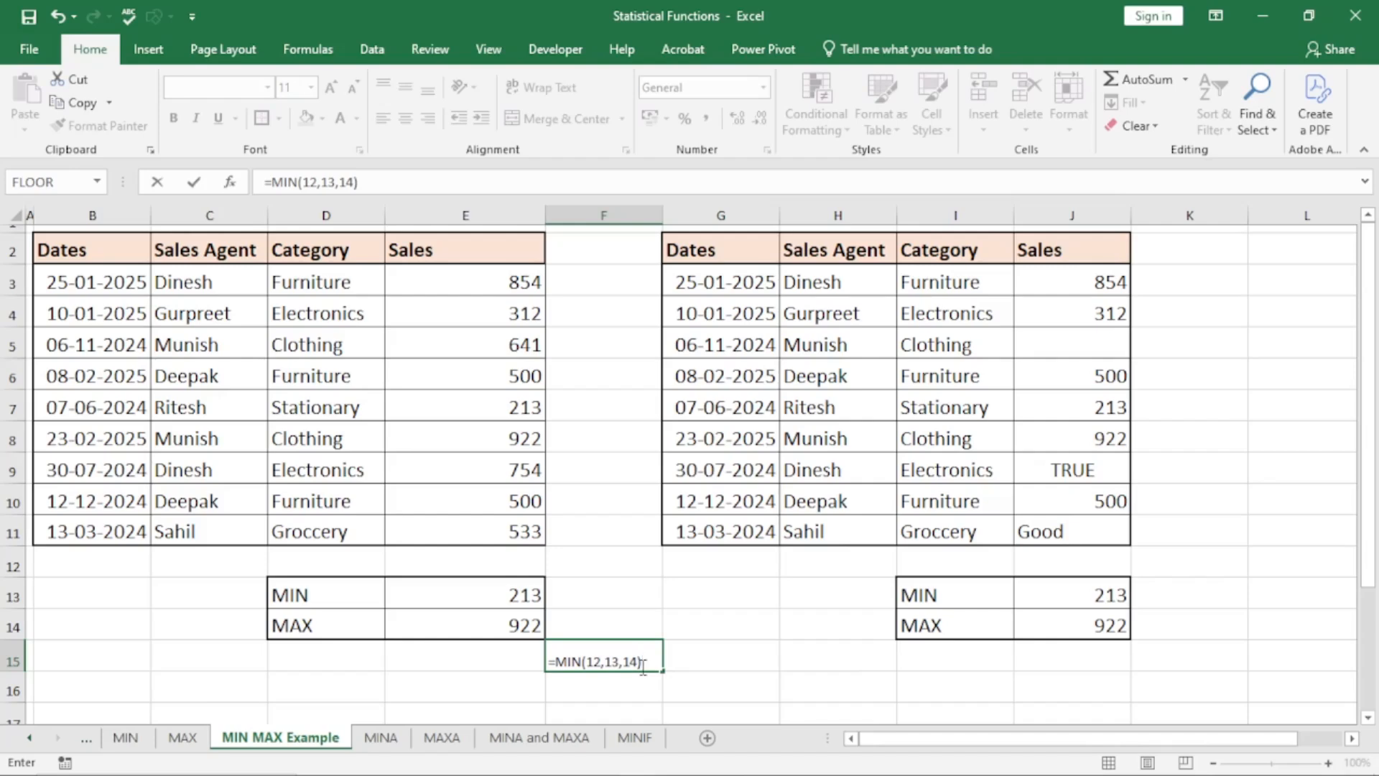
{"action": "key", "text": "Return"}
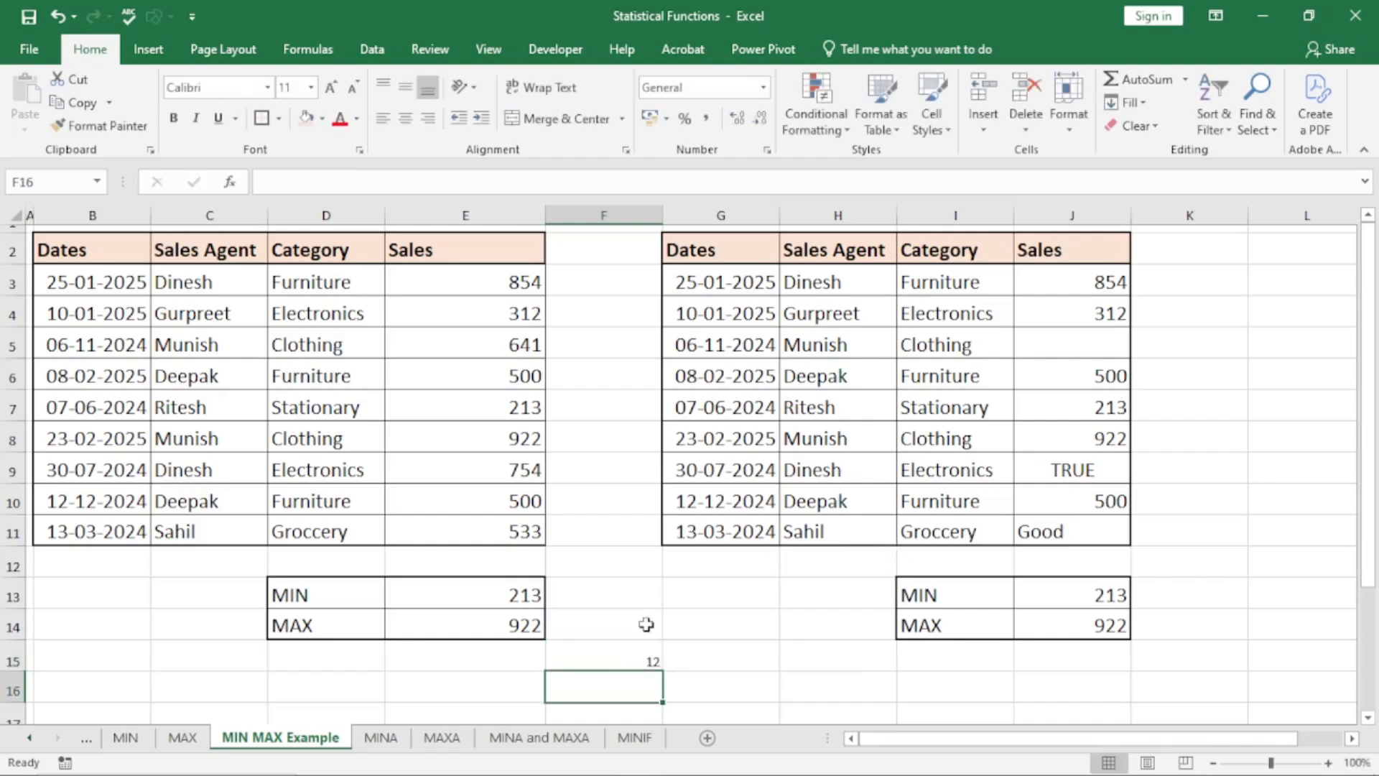
Replace the third argument of F15's MIN formula with FALSE, so it reads =MIN(12,13,FALSE)
{"action": "double_click", "coordinate": [607, 655]}
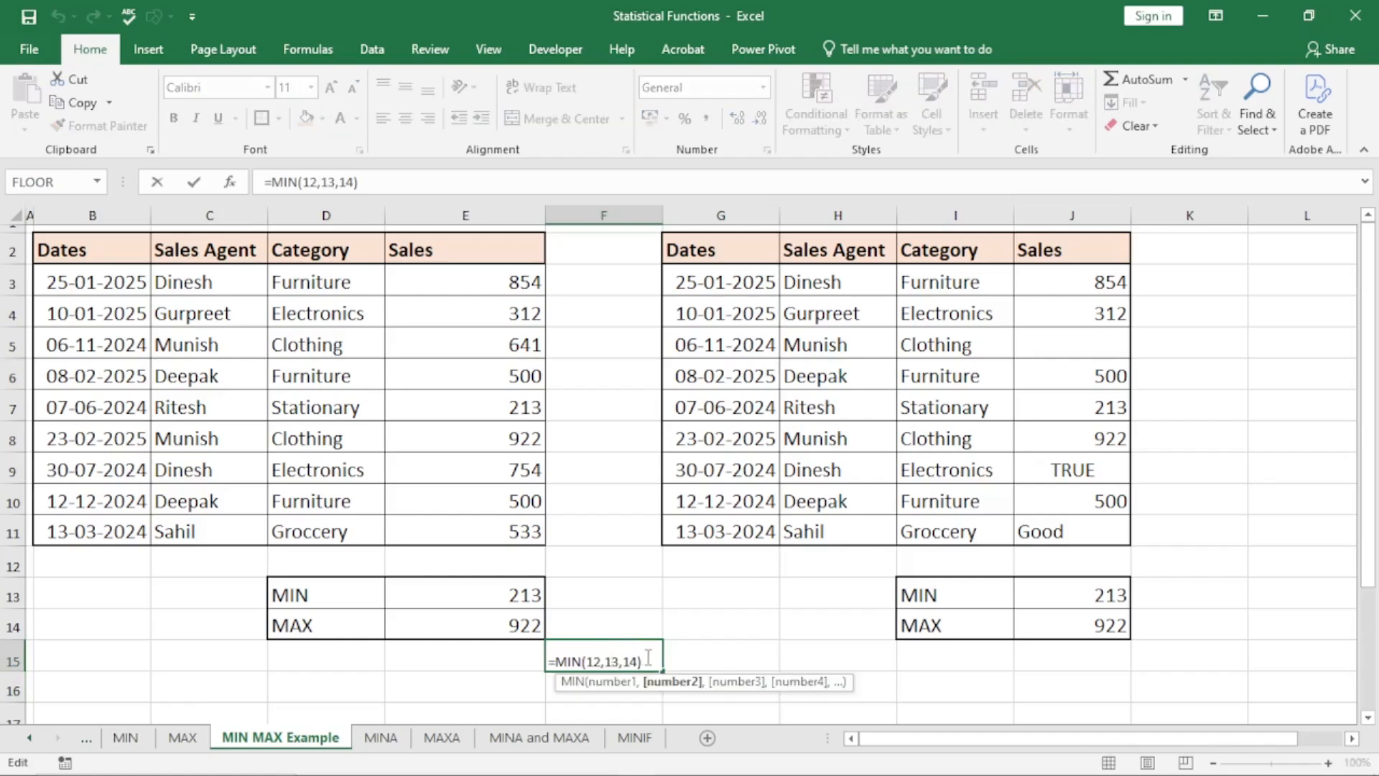
{"action": "key", "text": "BackSpace"}
{"action": "key", "text": "BackSpace"}
{"action": "key", "text": "BackSpace"}
{"action": "type", "text": "false"}
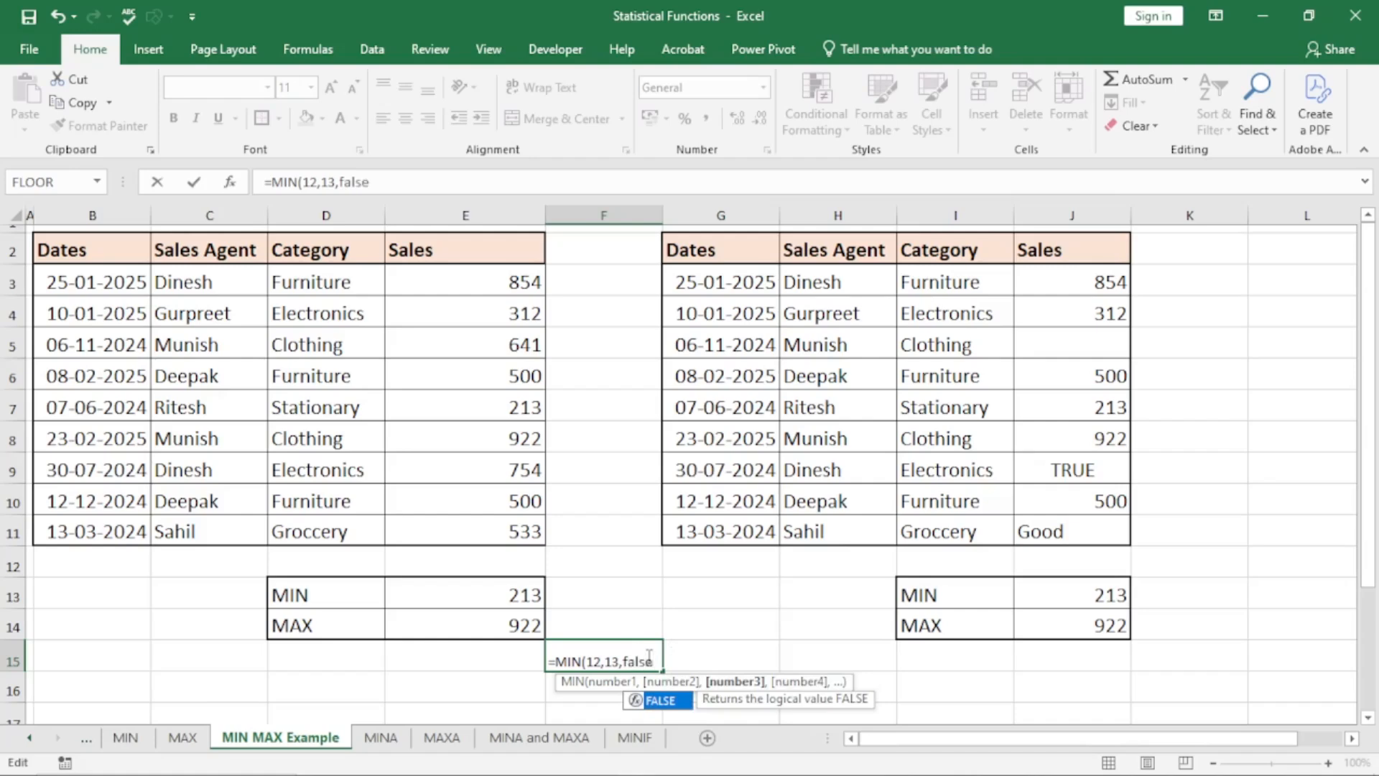
{"action": "key", "text": "Tab"}
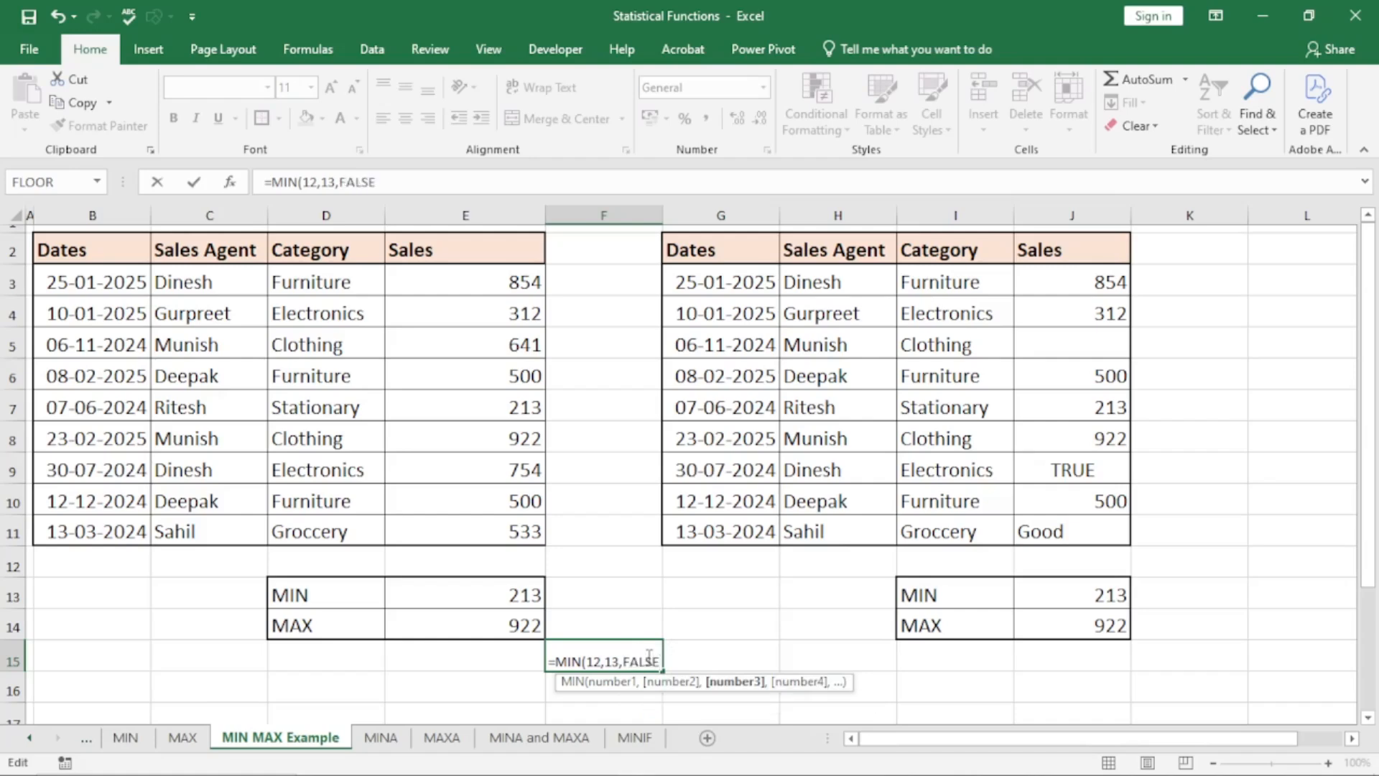
{"action": "type", "text": ")"}
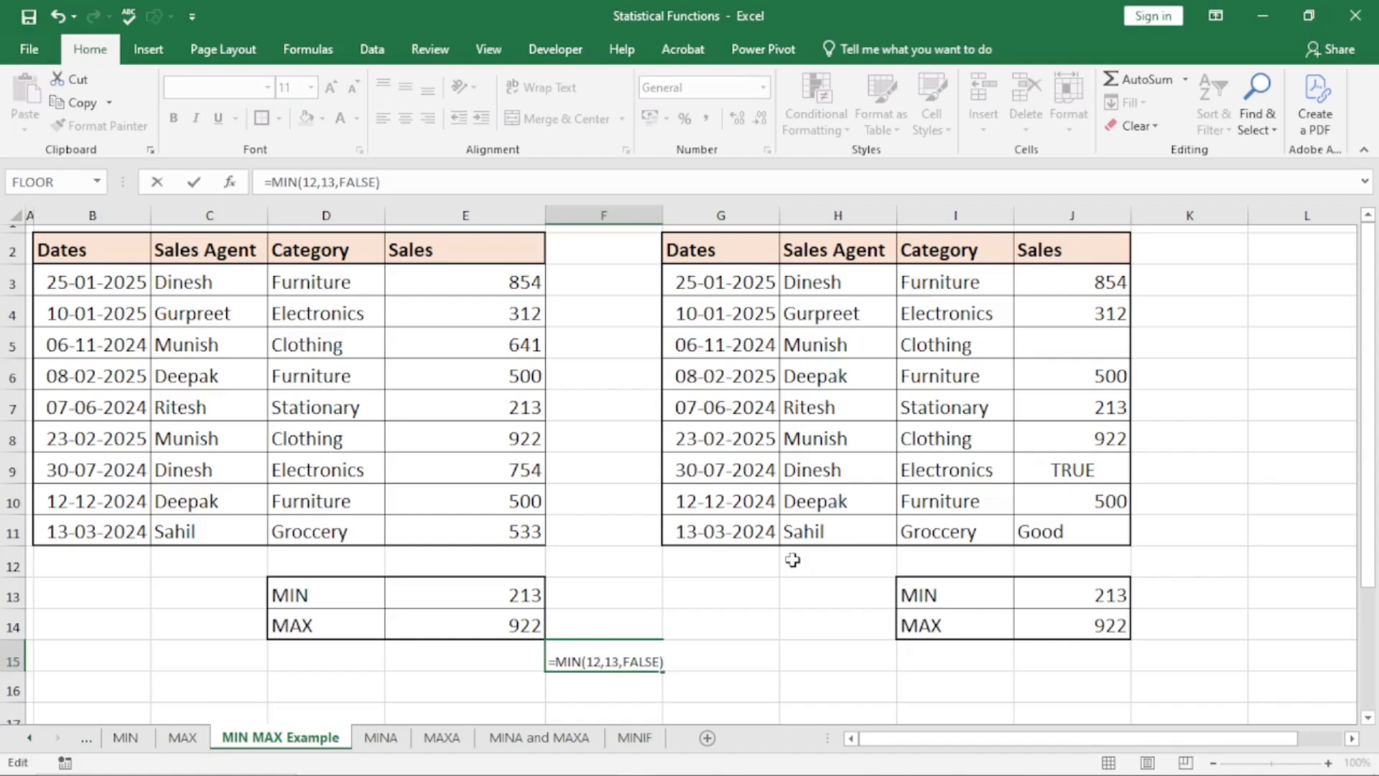
{"action": "key", "text": "Return"}
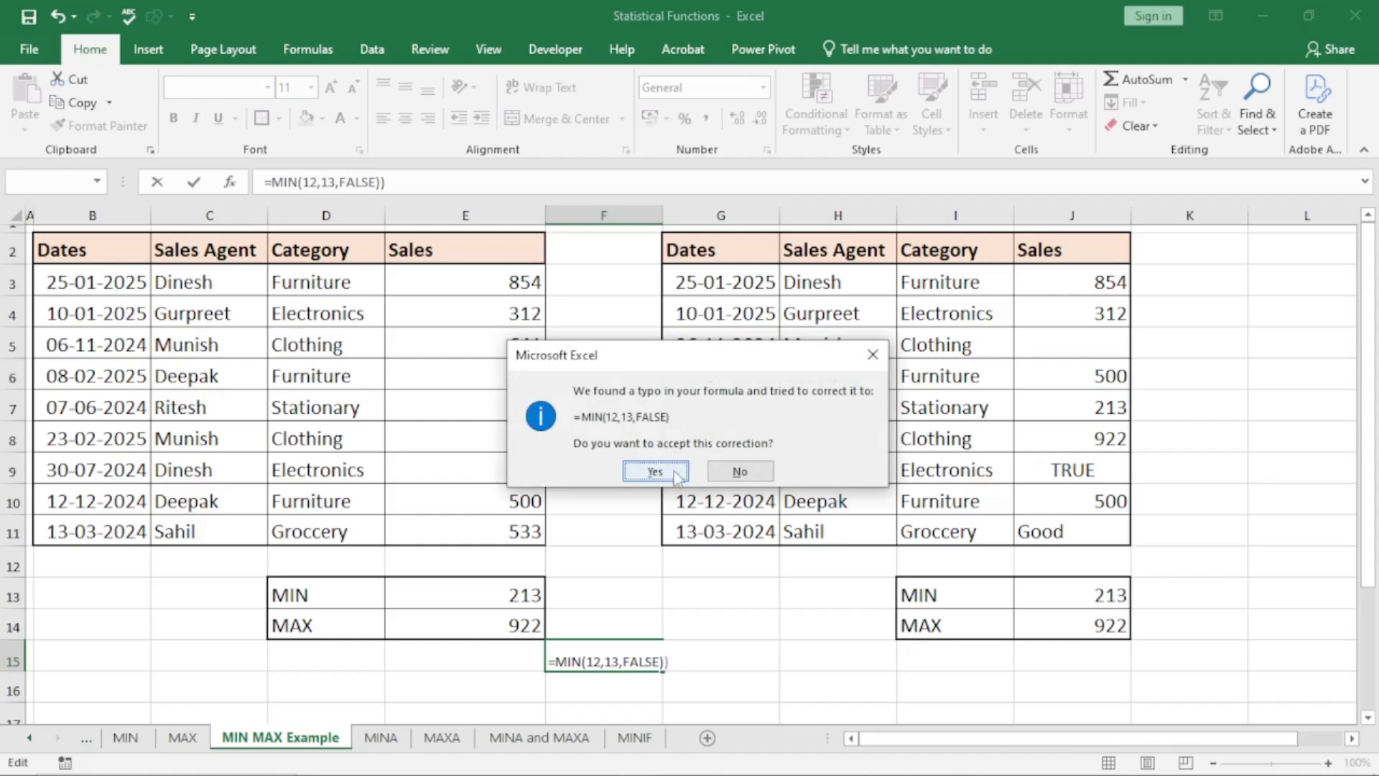
{"action": "left_click", "coordinate": [740, 474]}
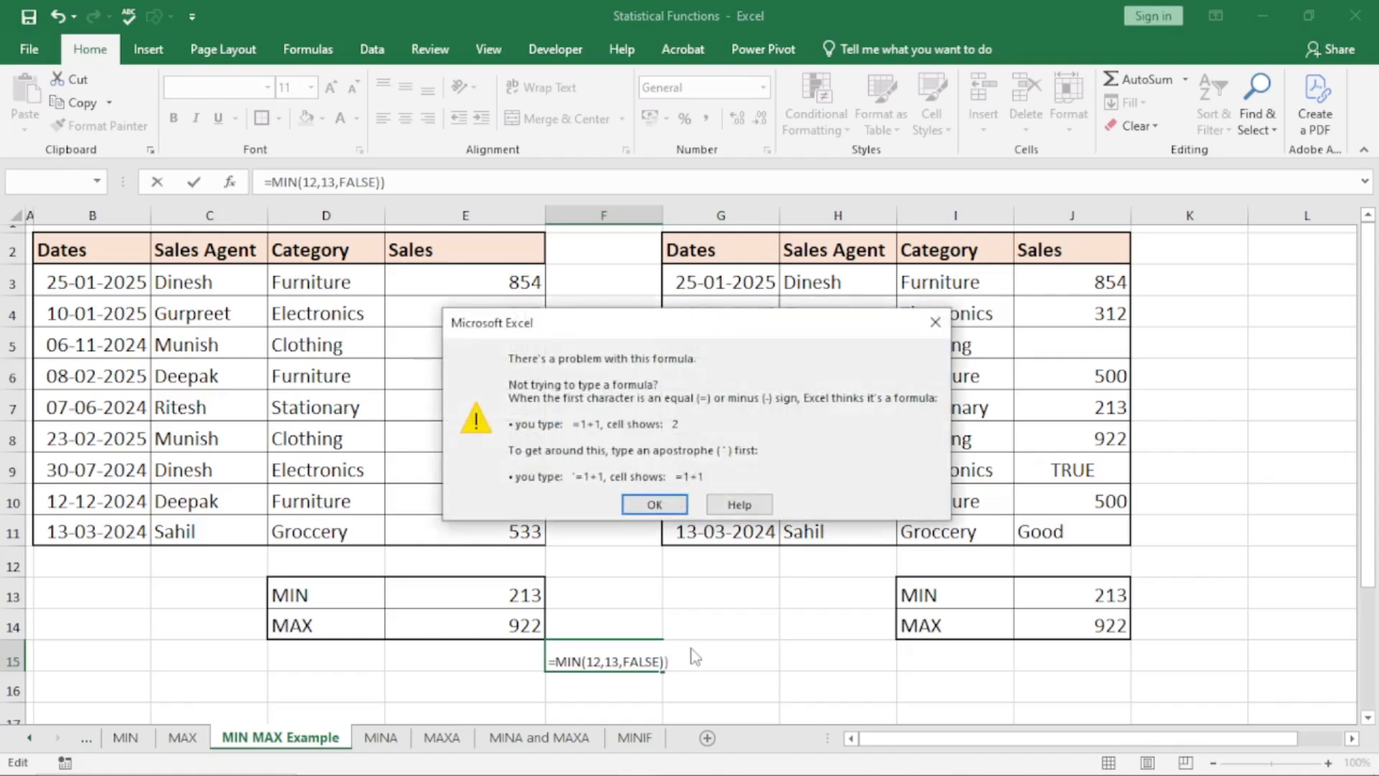
{"action": "left_click", "coordinate": [654, 504]}
{"action": "key", "text": "BackSpace"}
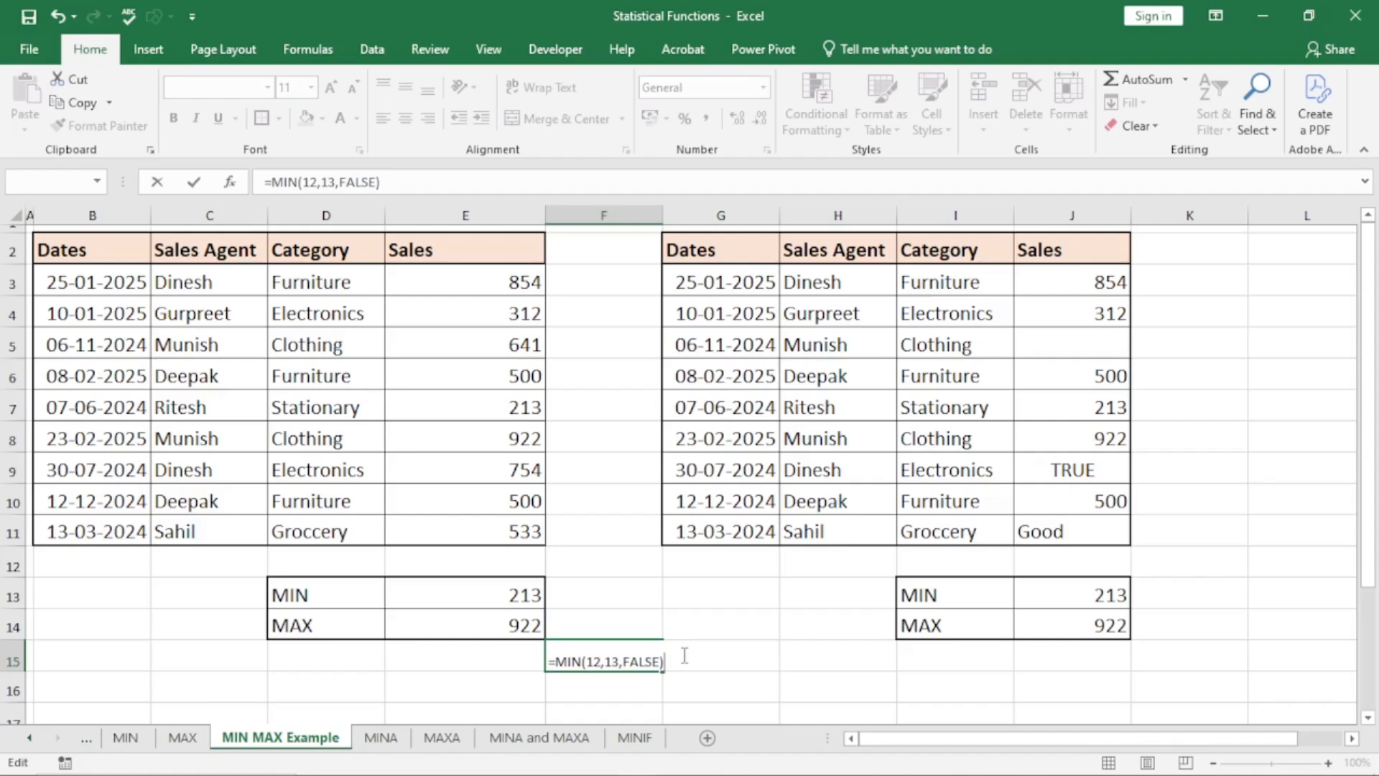
{"action": "key", "text": "Return"}
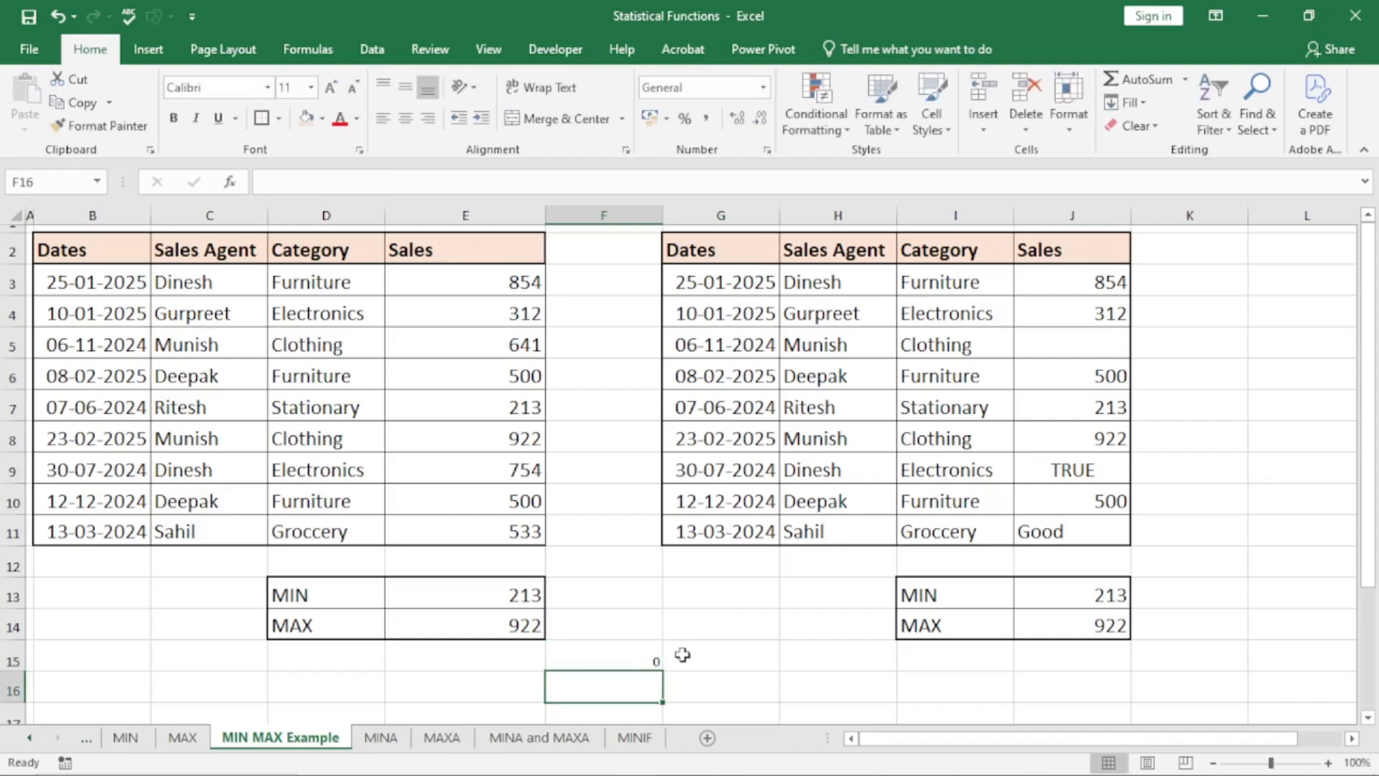
Set the font size of cell F15 to 14
{"action": "left_click", "coordinate": [600, 654]}
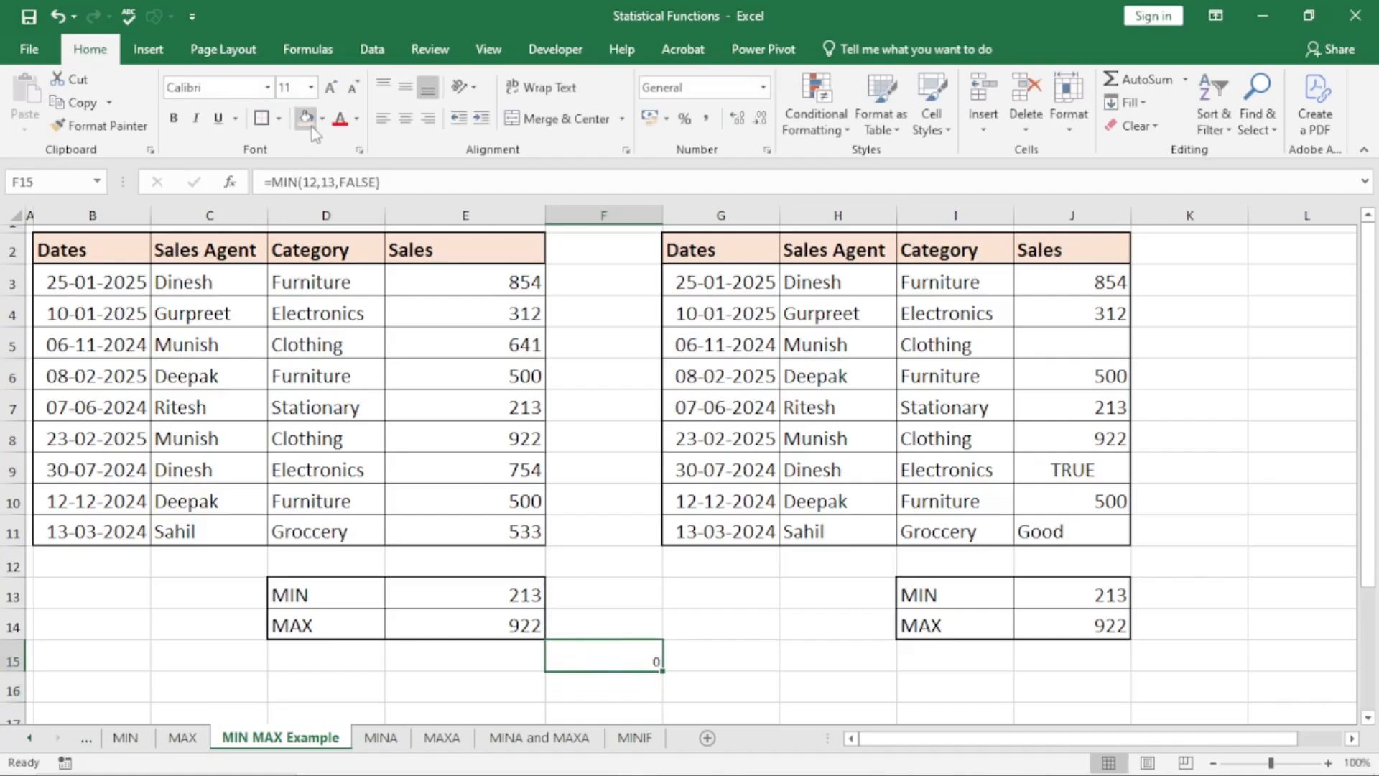
{"action": "left_click", "coordinate": [311, 88]}
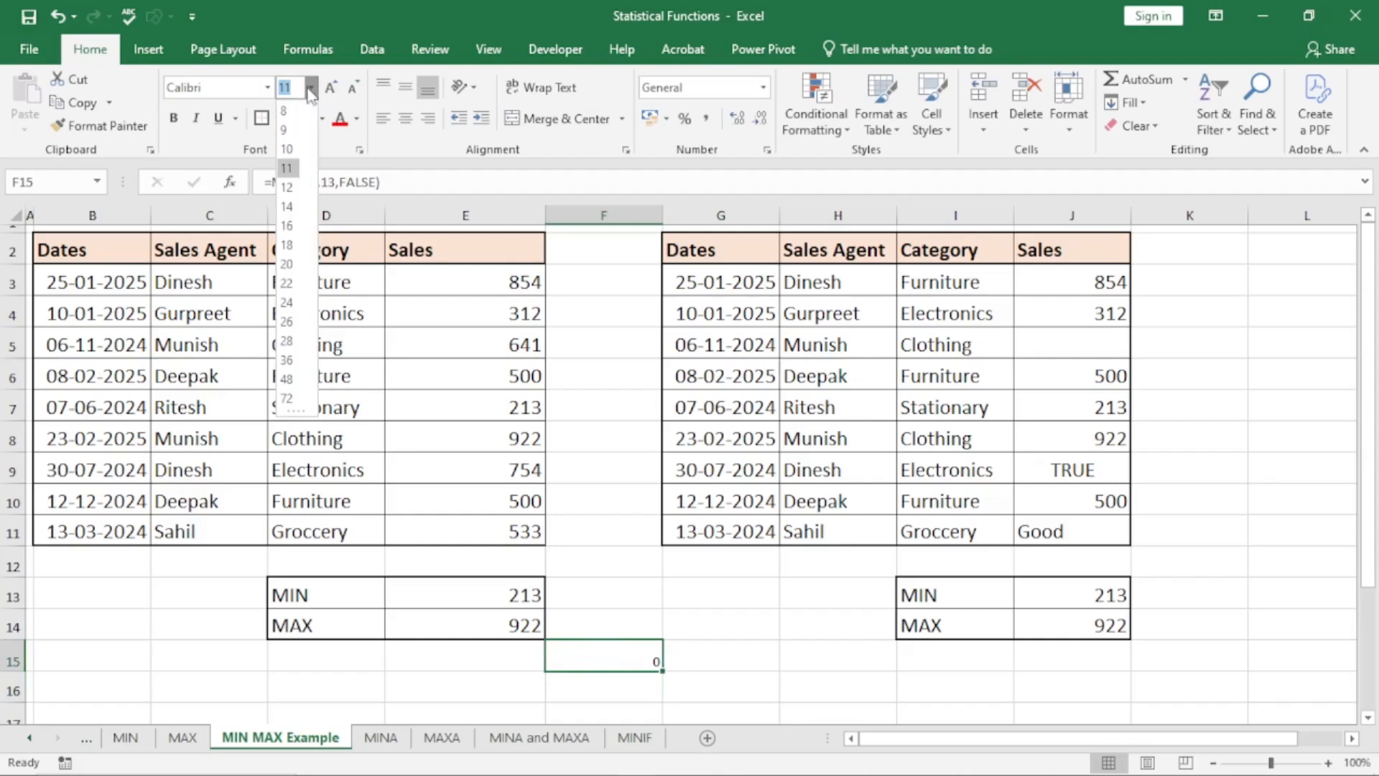
{"action": "left_click", "coordinate": [287, 206]}
Replace FALSE in F15's MIN formula with a first name written as unquoted text for the third argument
{"action": "double_click", "coordinate": [621, 658]}
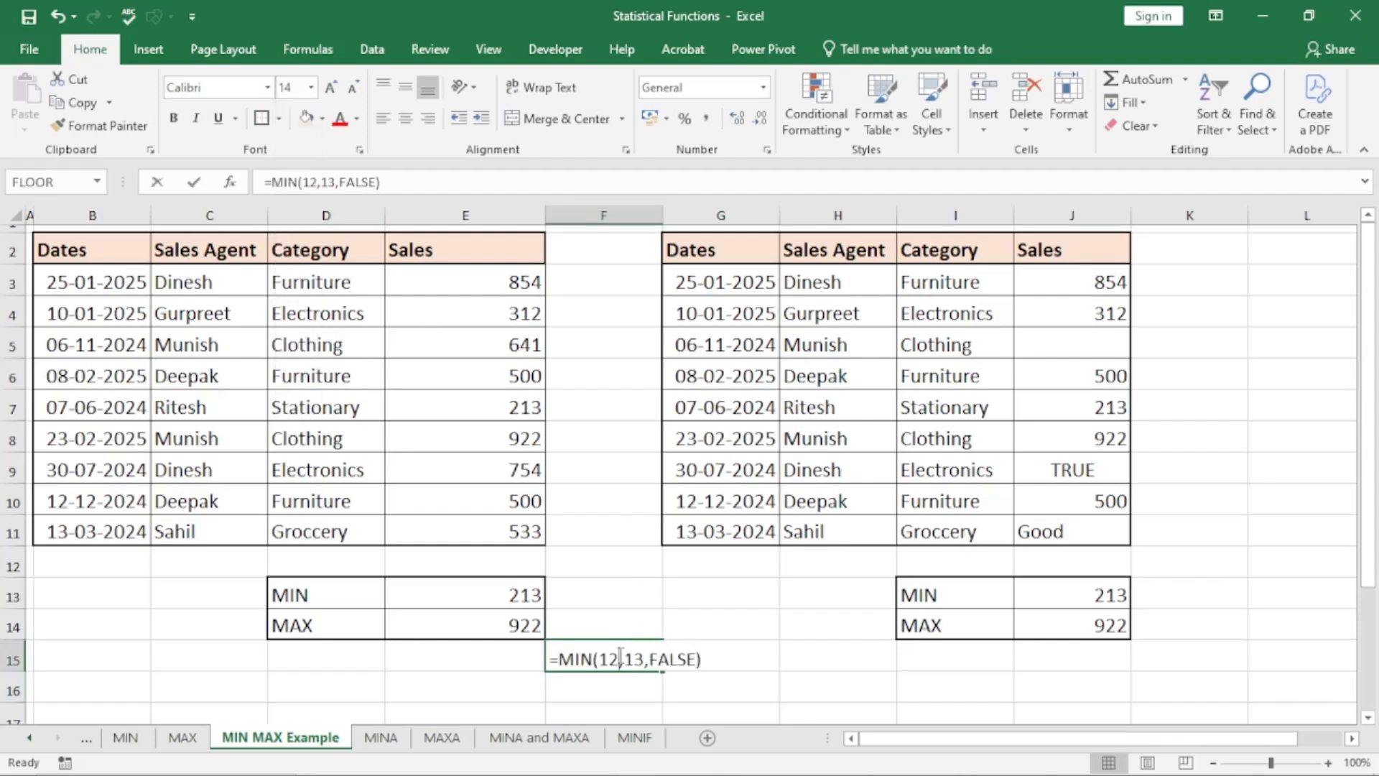
{"action": "left_click", "coordinate": [695, 660]}
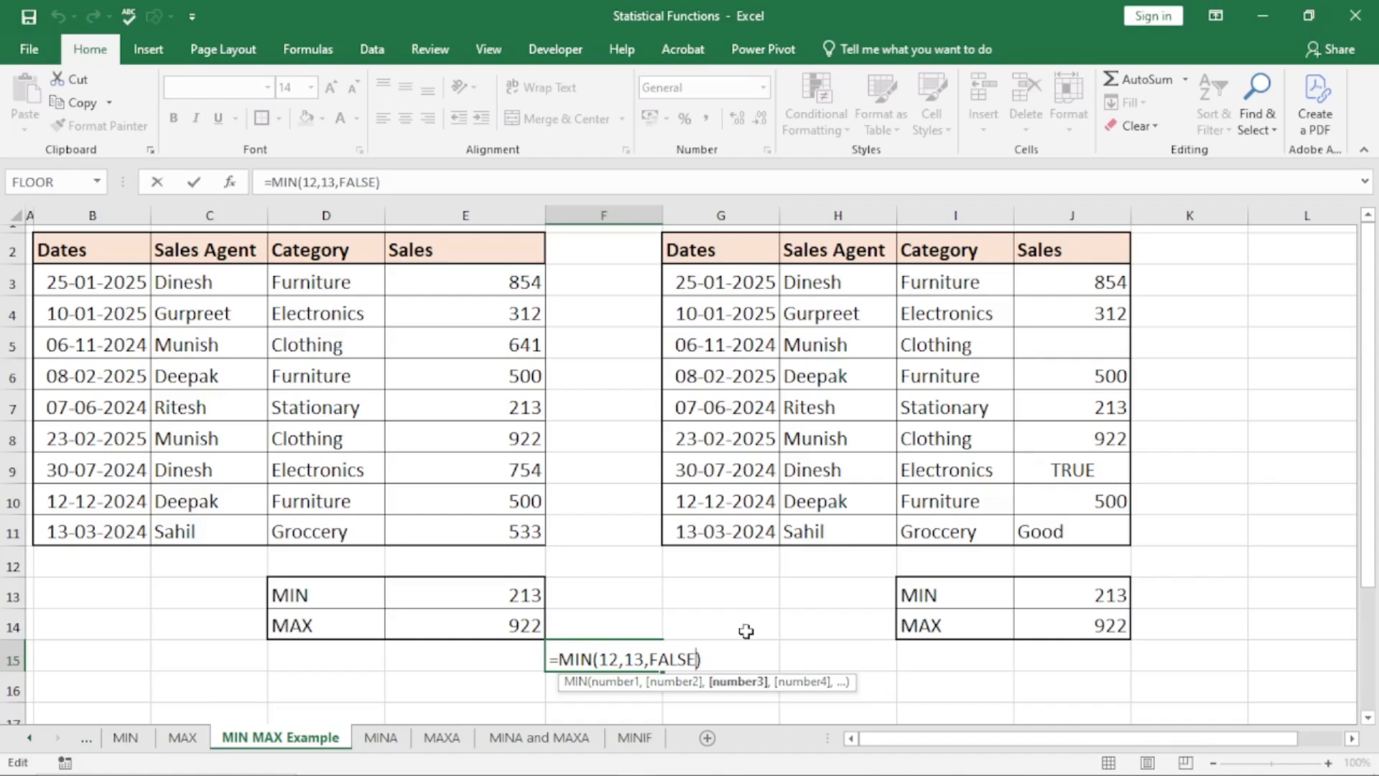
{"action": "key", "text": "BackSpace"}
{"action": "key", "text": "BackSpace"}
{"action": "key", "text": "BackSpace"}
{"action": "key", "text": "BackSpace"}
{"action": "key", "text": "BackSpace"}
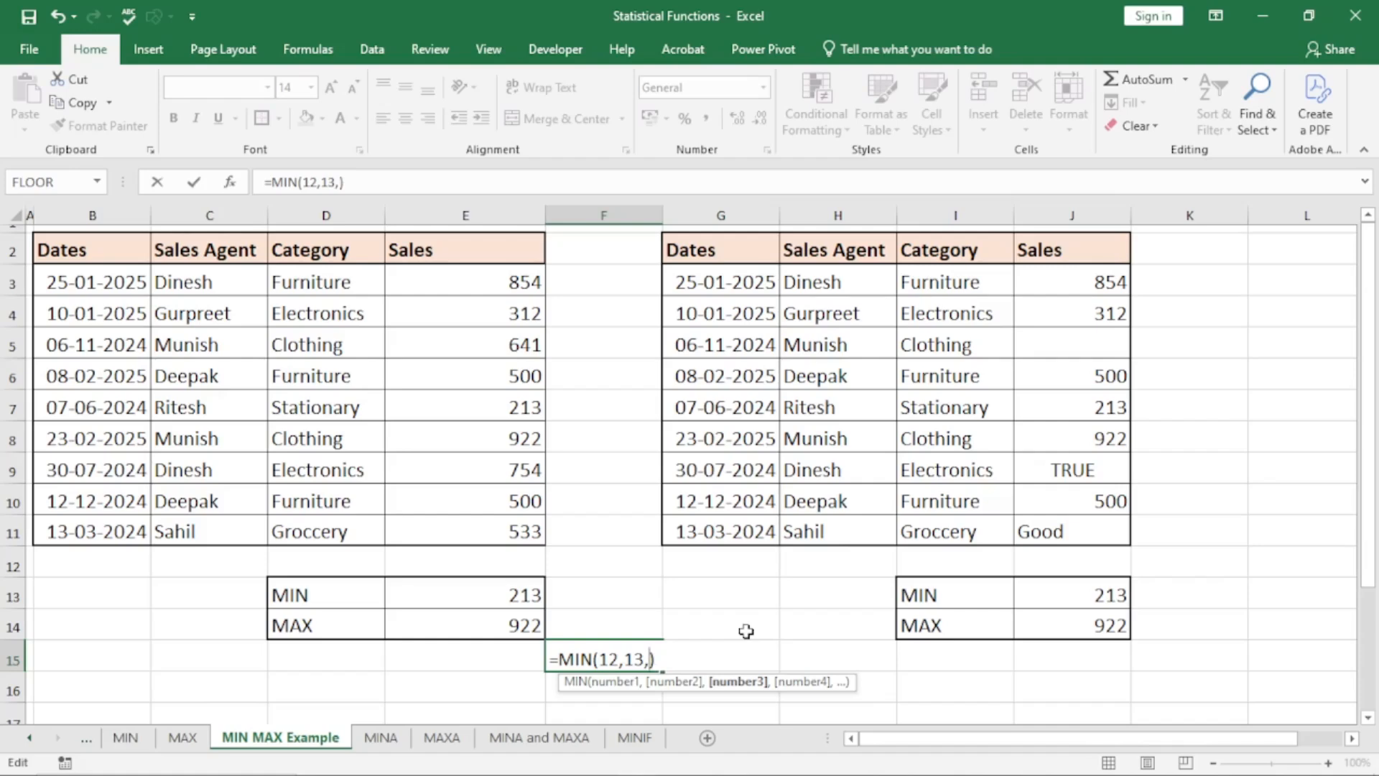
{"action": "type", "text": "amit"}
{"action": "key", "text": "Return"}
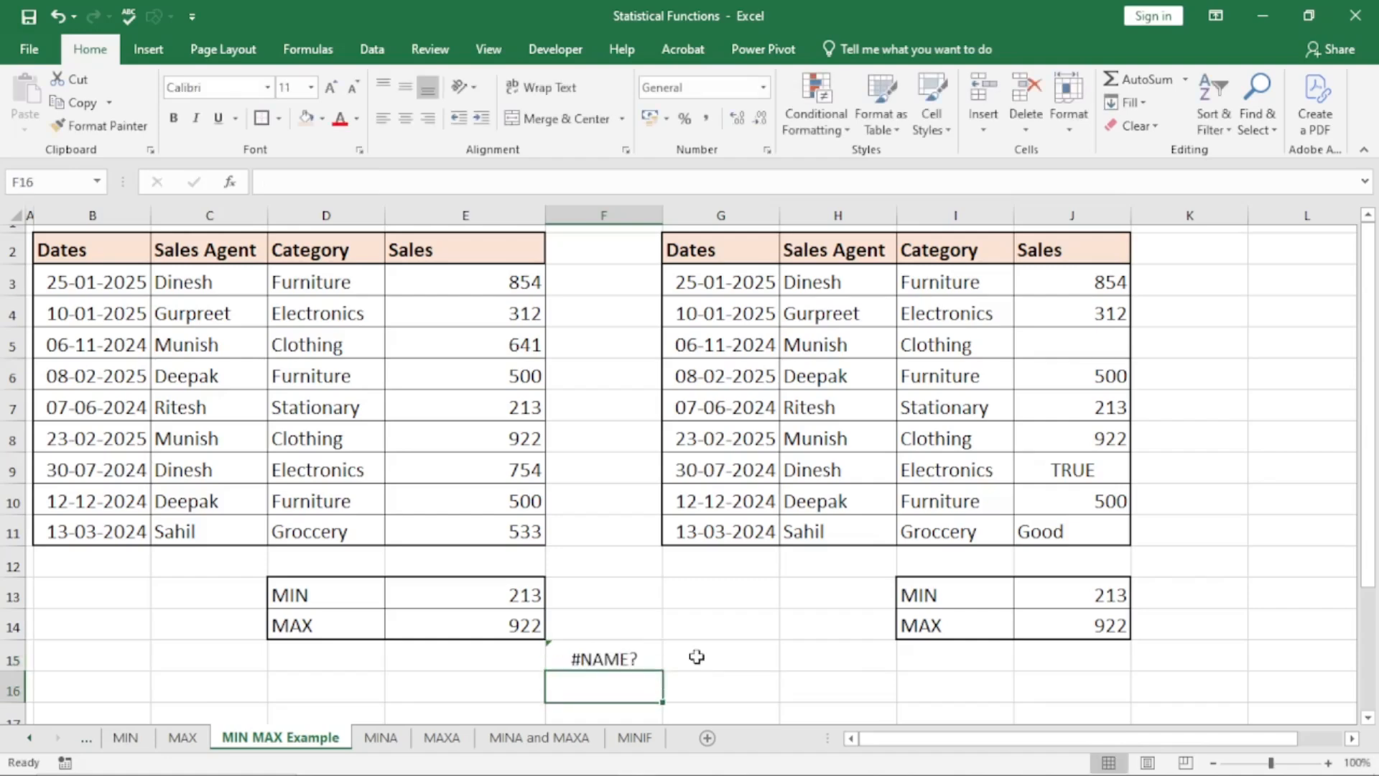
Inspect the arguments written directly inside F15's MIN formula and leave the cell without editing it
{"action": "double_click", "coordinate": [605, 657]}
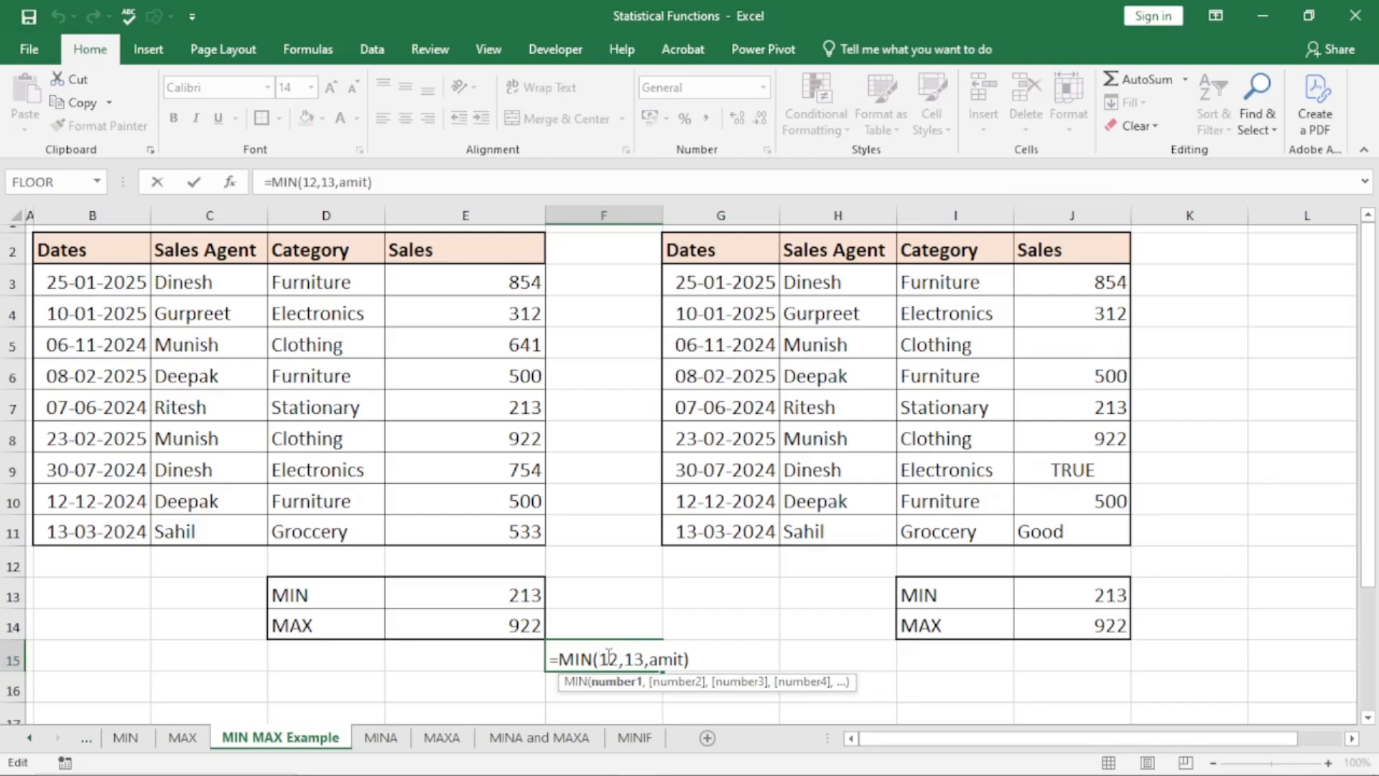
{"action": "left_click_drag", "start_coordinate": [695, 659], "coordinate": [560, 657]}
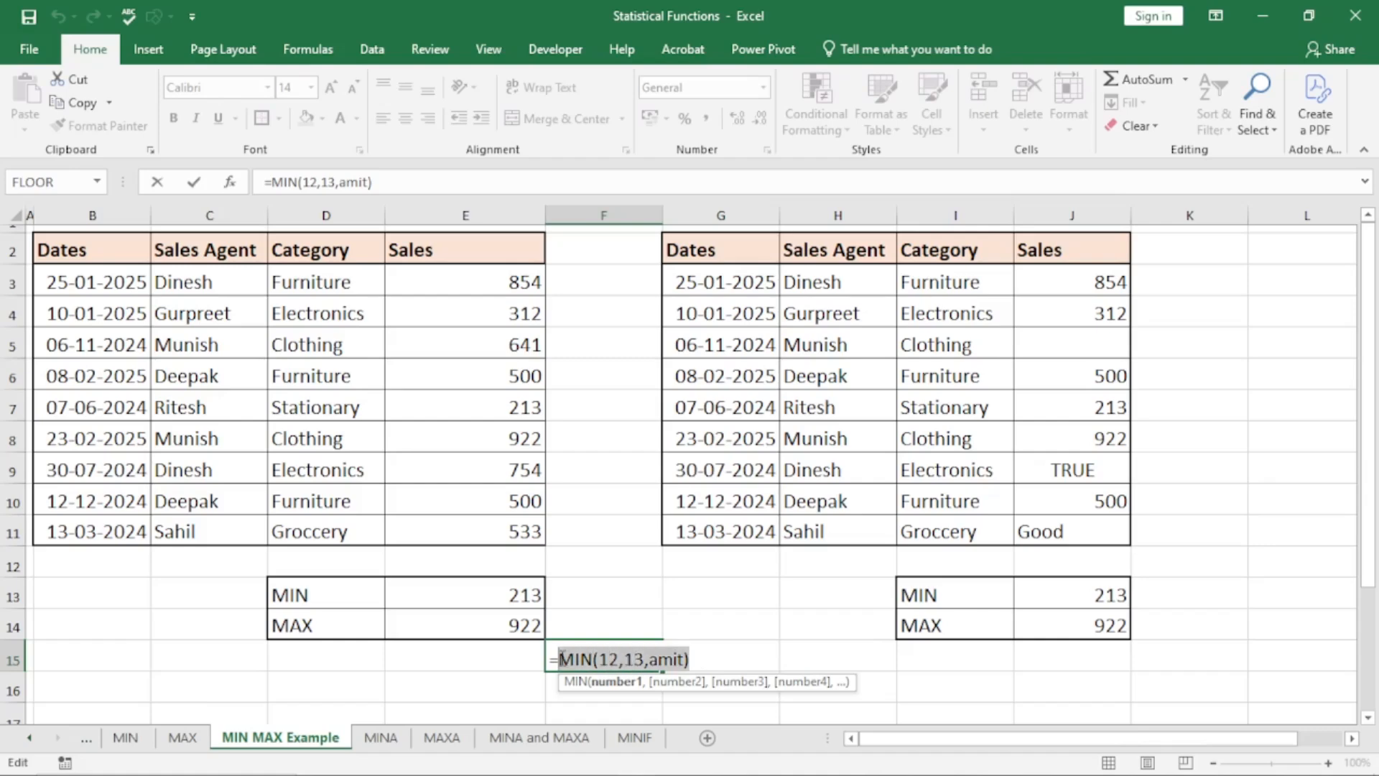
{"action": "left_click", "coordinate": [570, 655]}
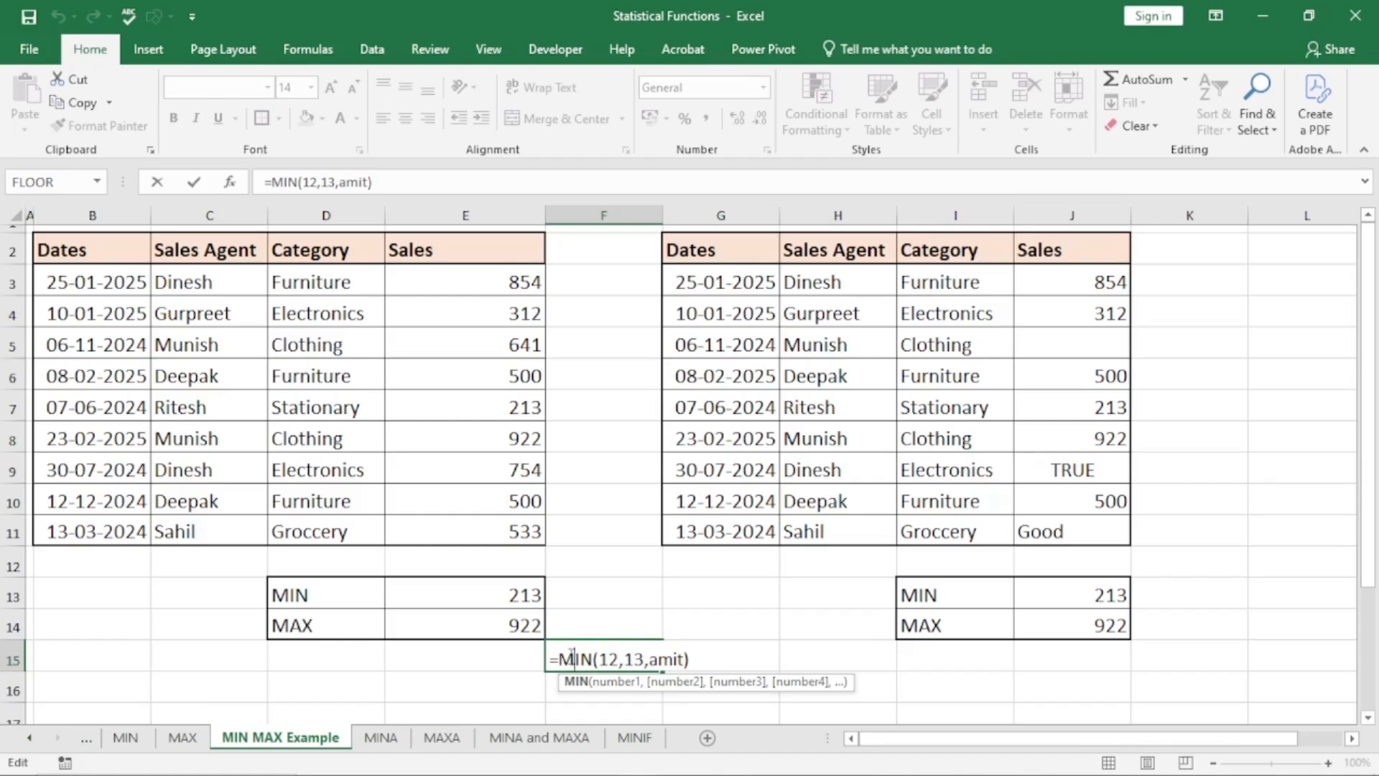
{"action": "left_click_drag", "start_coordinate": [711, 658], "coordinate": [557, 668]}
{"action": "key", "text": "Return"}
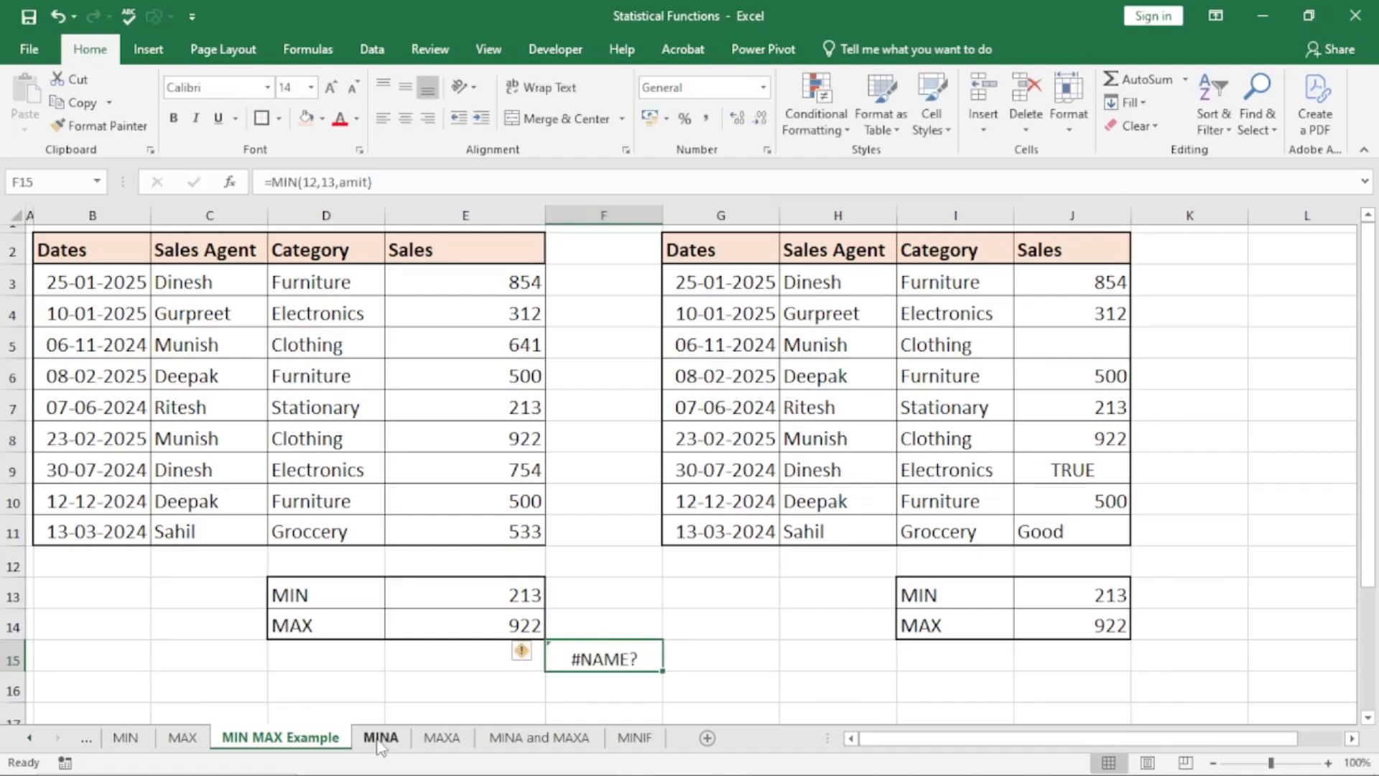
On the MINA sheet, correct the word "maximum" to "minimum" in the function's description in D2
{"action": "left_click", "coordinate": [380, 737]}
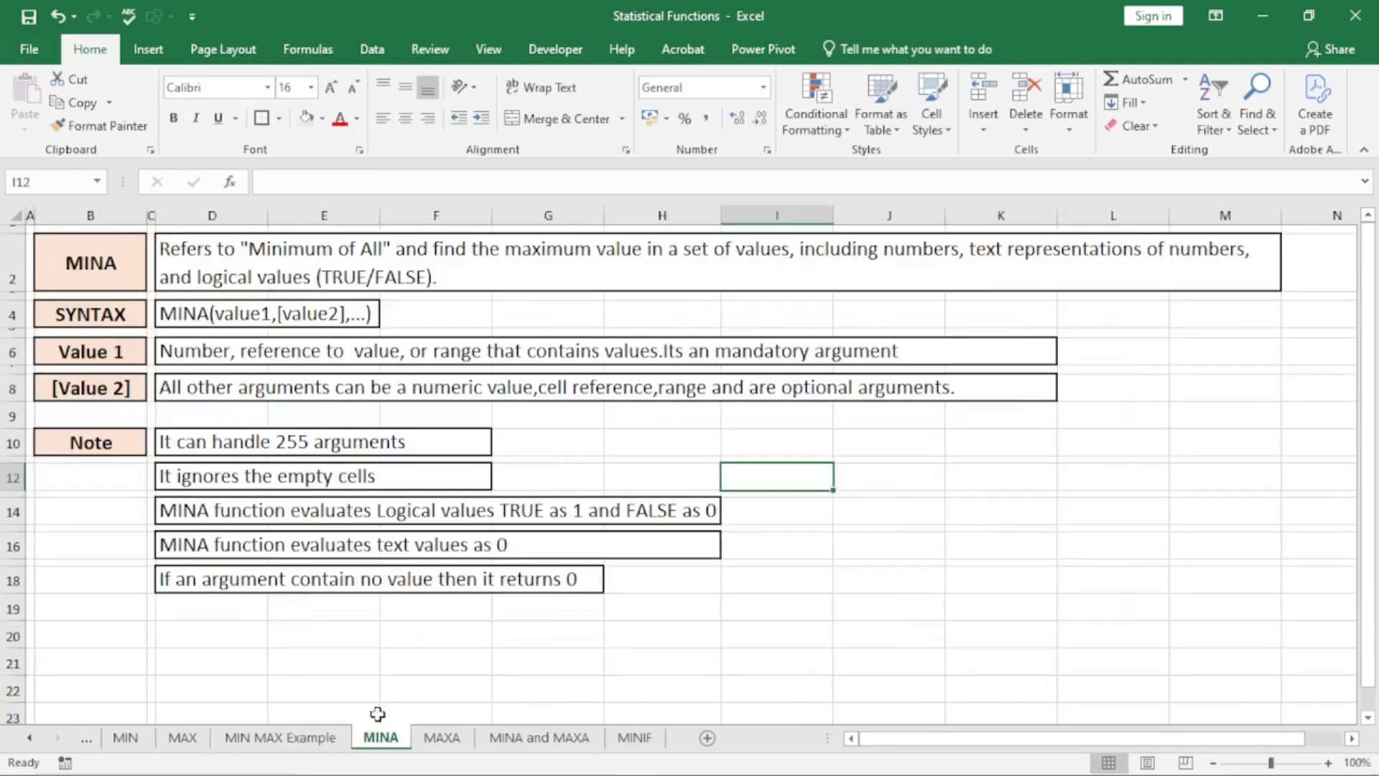
{"action": "left_click", "coordinate": [88, 252]}
{"action": "left_click", "coordinate": [1066, 537]}
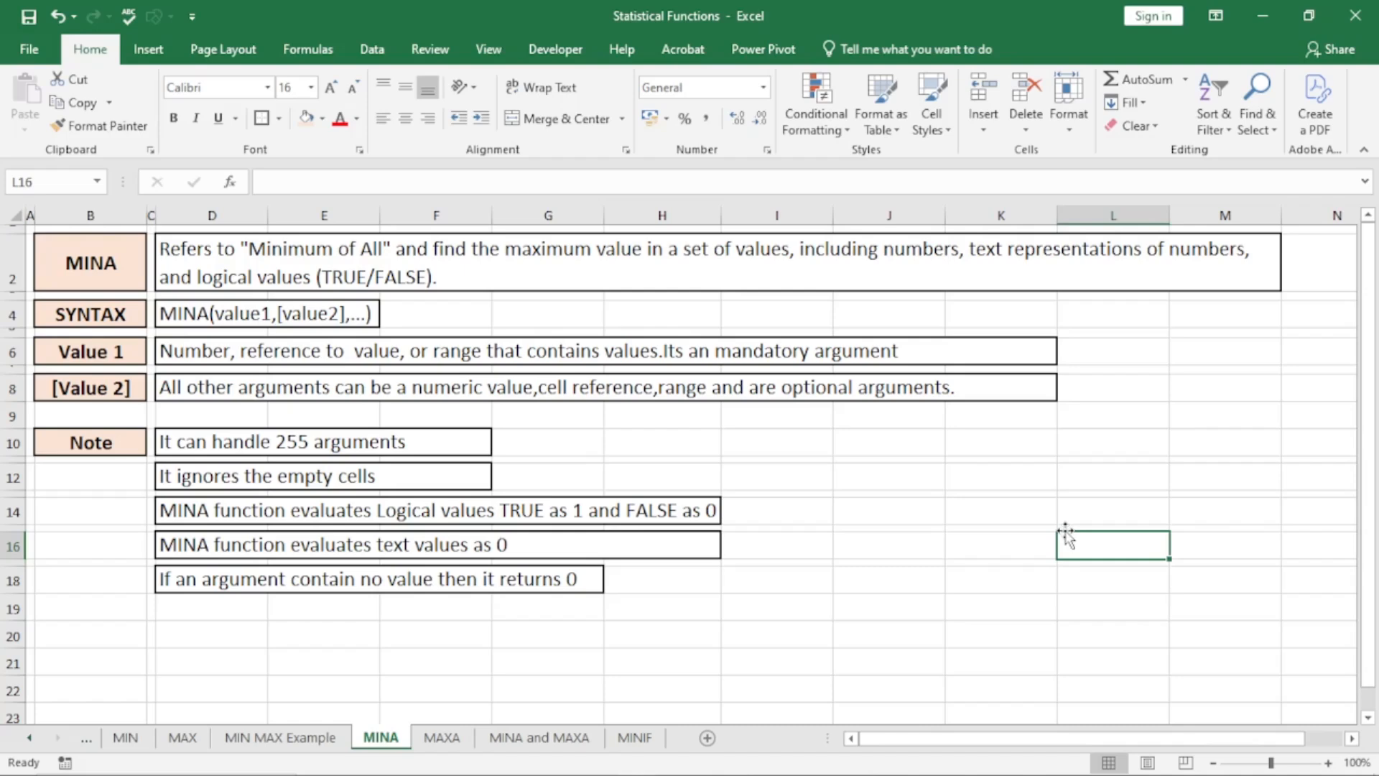
{"action": "double_click", "coordinate": [573, 246]}
{"action": "left_click_drag", "start_coordinate": [591, 251], "coordinate": [519, 257]}
{"action": "type", "text": "ini"}
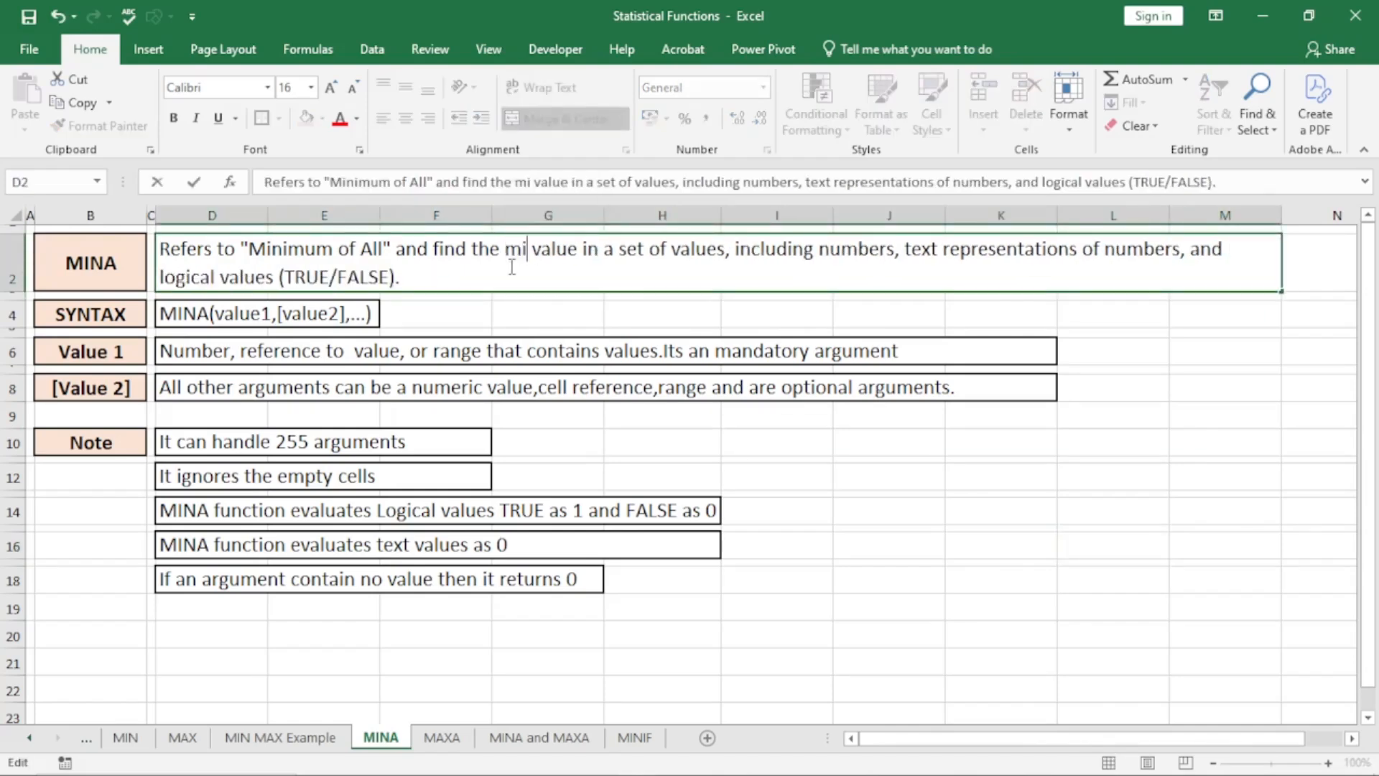
{"action": "type", "text": "mum"}
{"action": "key", "text": "Return"}
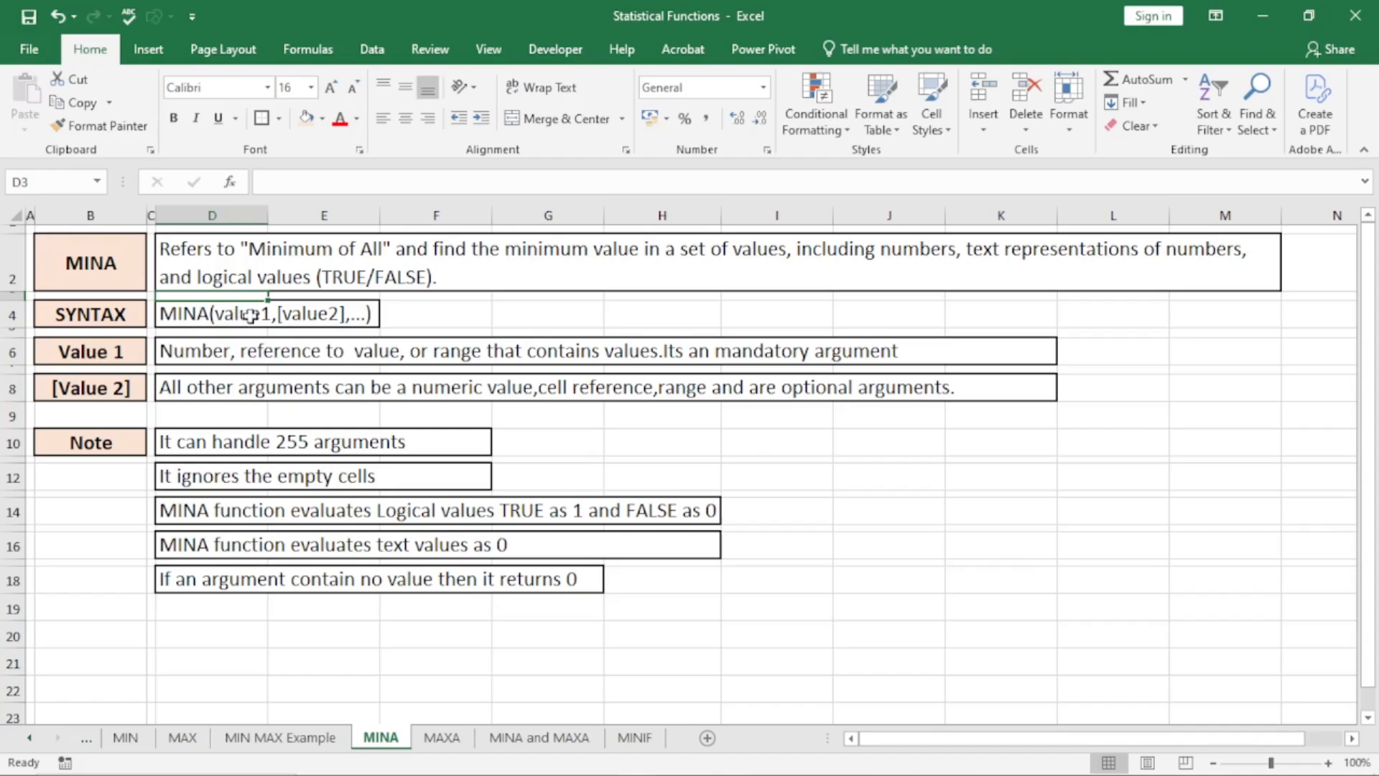
Review the description, syntax and notes on the MAX, MINA and MAXA sheets
{"action": "left_click", "coordinate": [183, 738]}
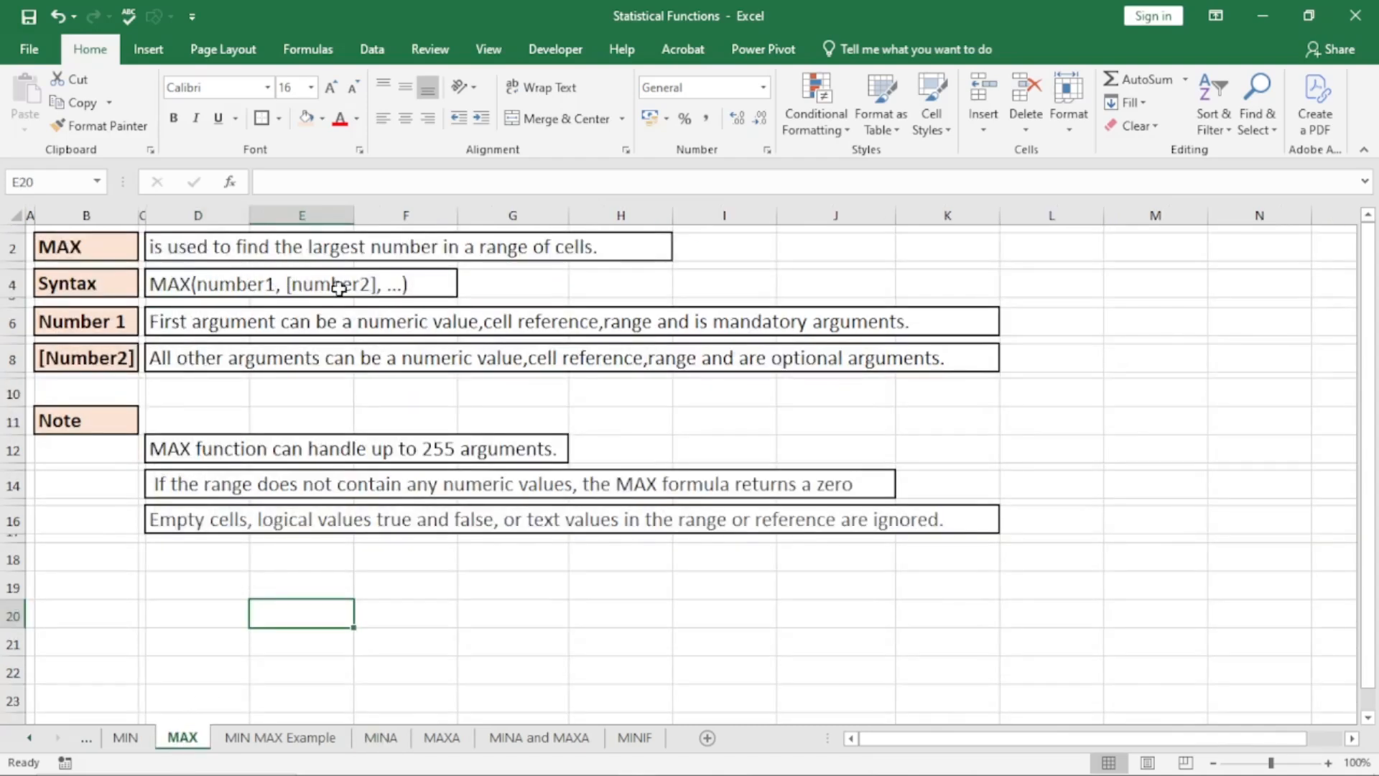
{"action": "left_click", "coordinate": [380, 740]}
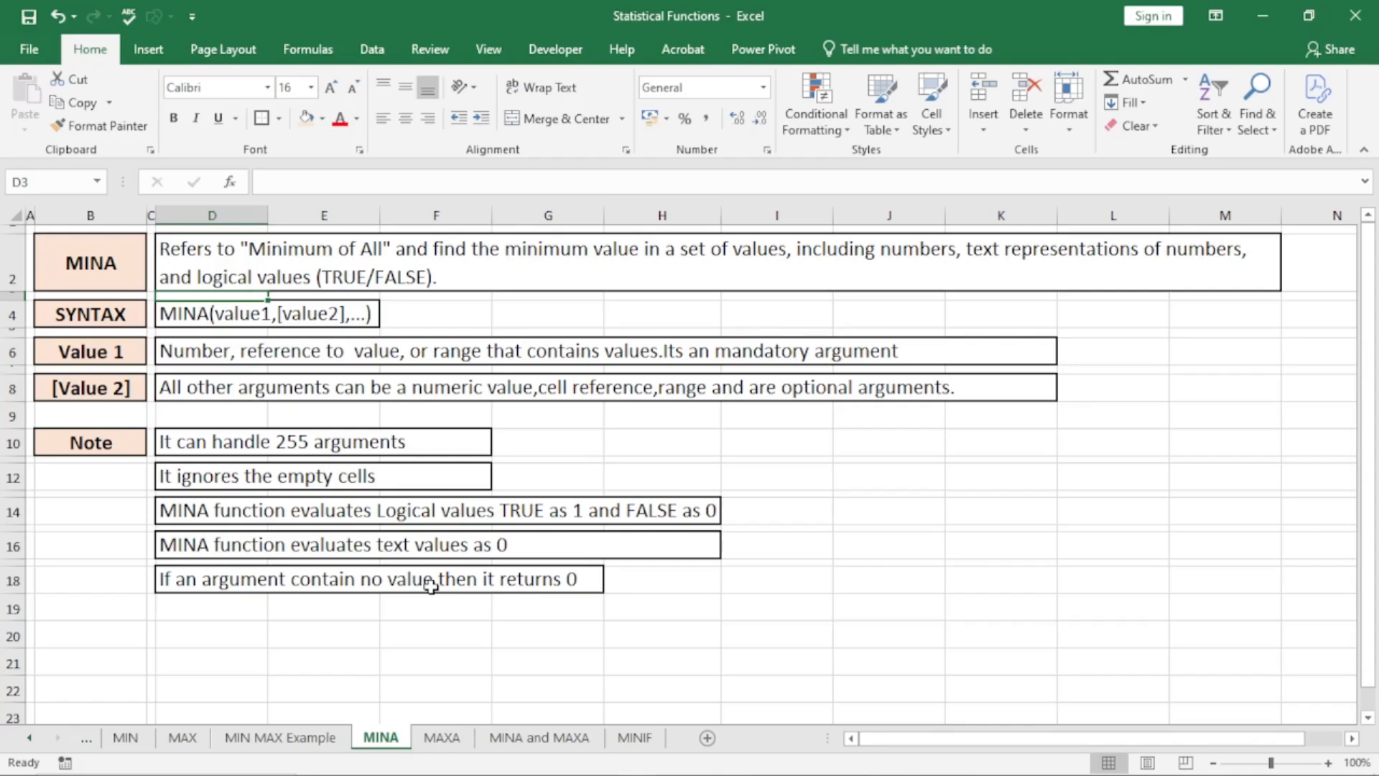
{"action": "left_click", "coordinate": [447, 740]}
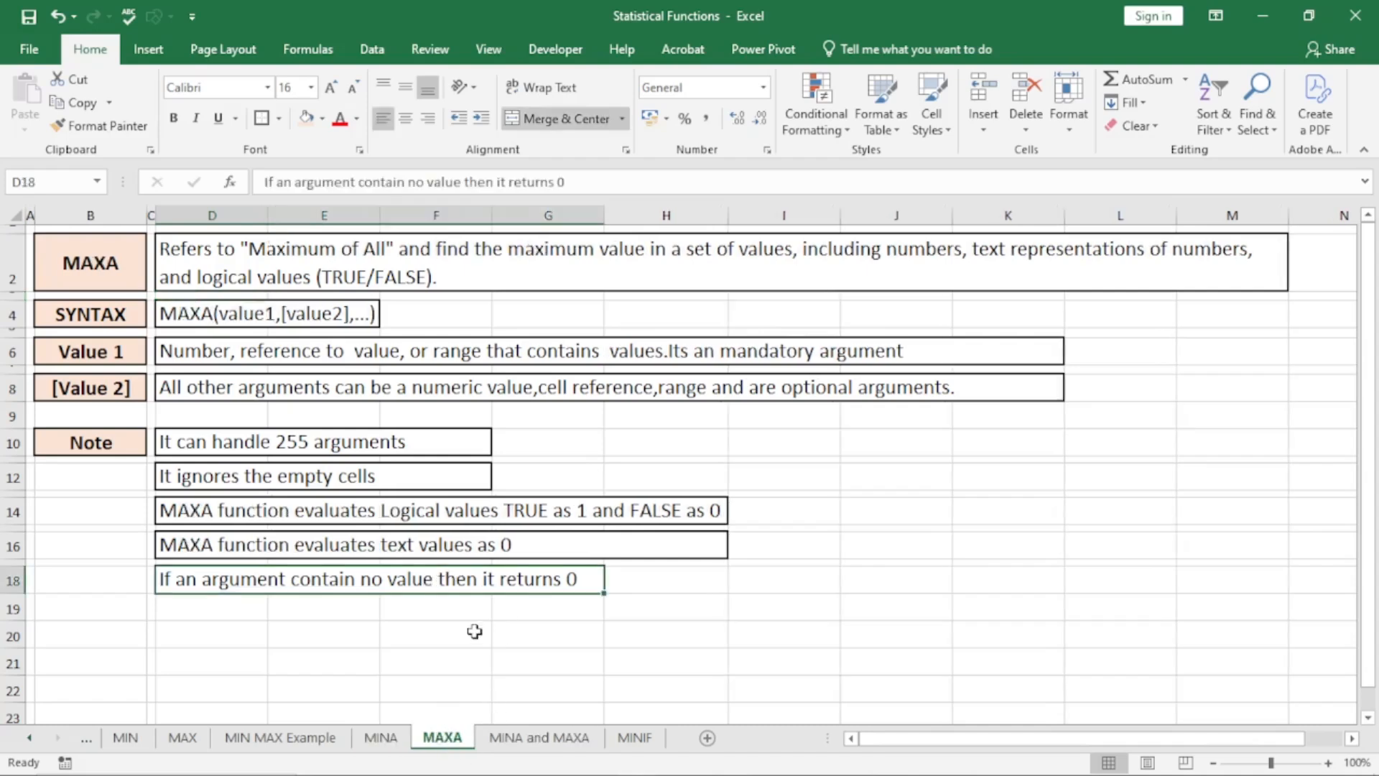
{"action": "left_click", "coordinate": [714, 475]}
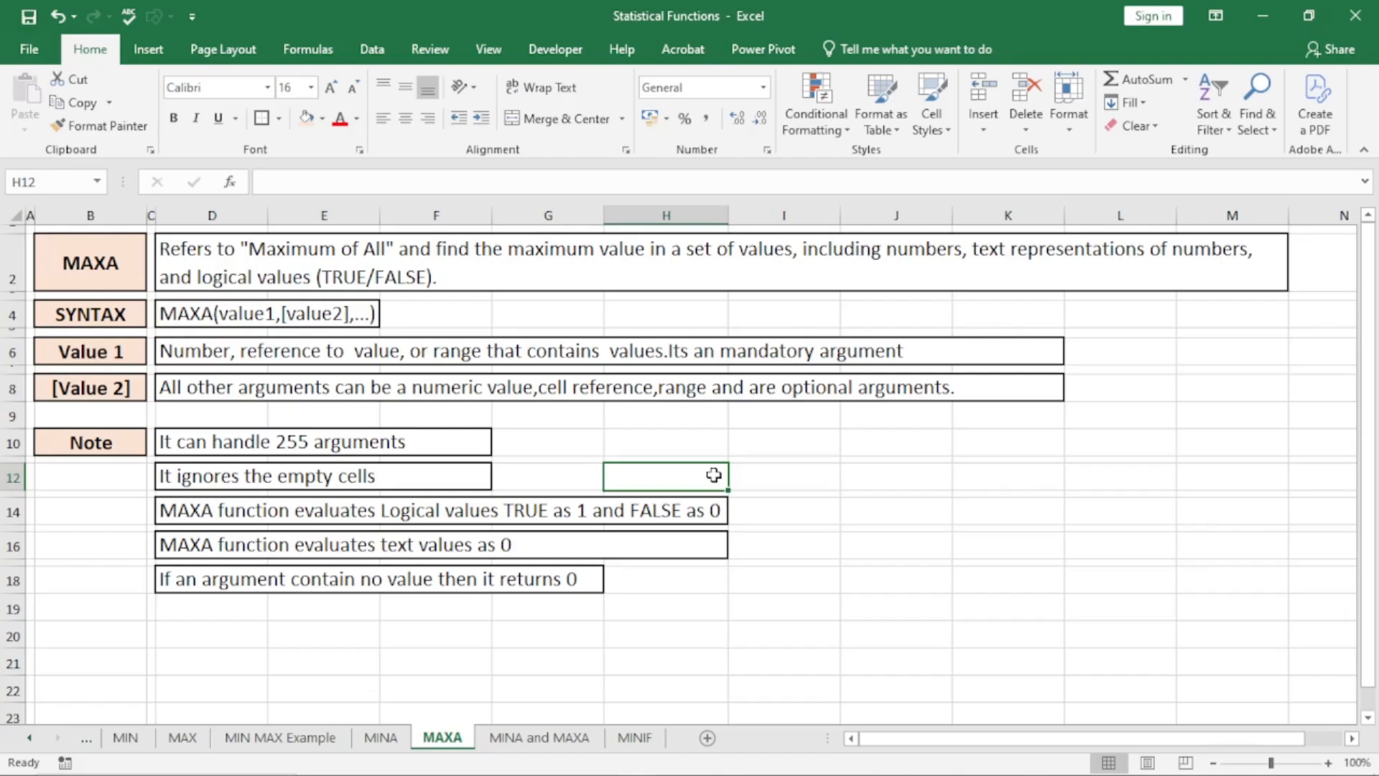
Examine the Employee and Attendance (%) columns on the MINA and MAXA sheet and select the MINA result cell C14
{"action": "left_click", "coordinate": [571, 740]}
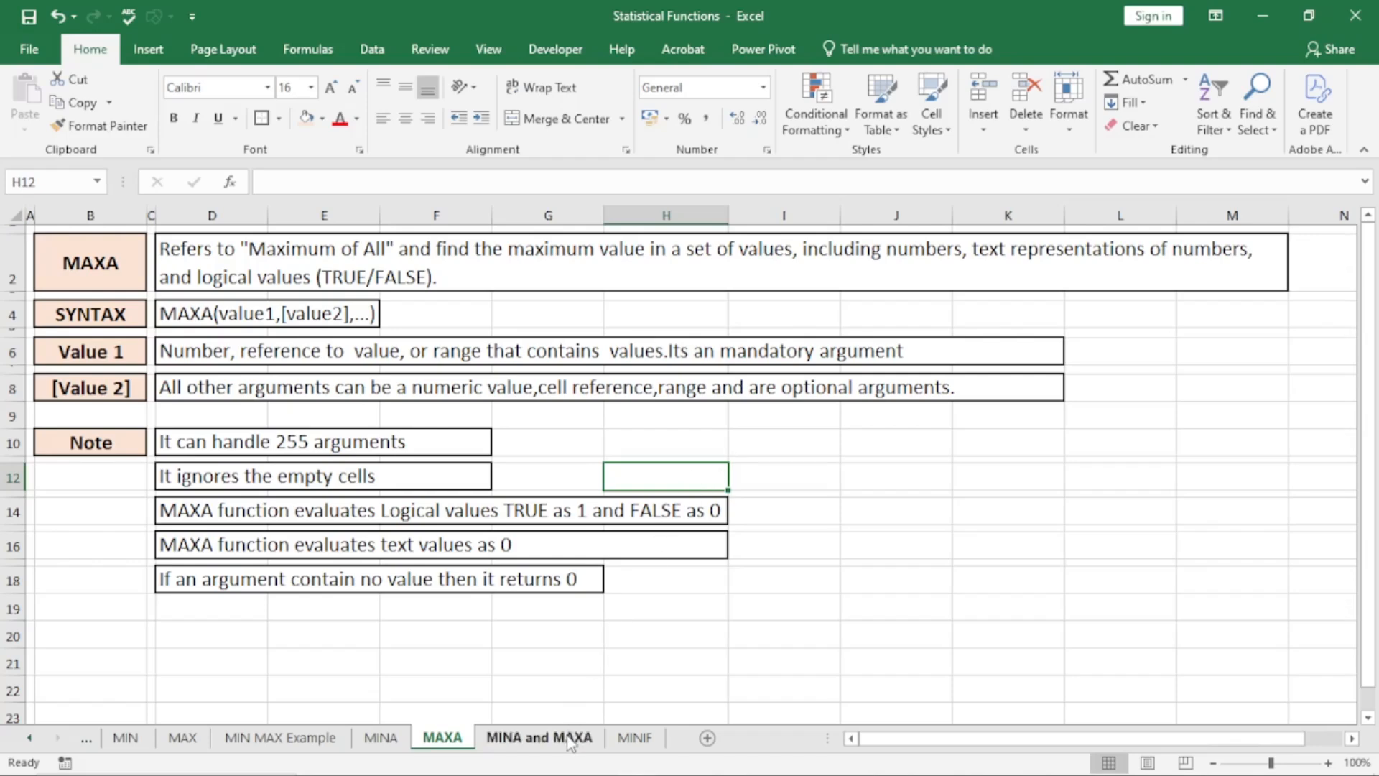
{"action": "left_click", "coordinate": [419, 365]}
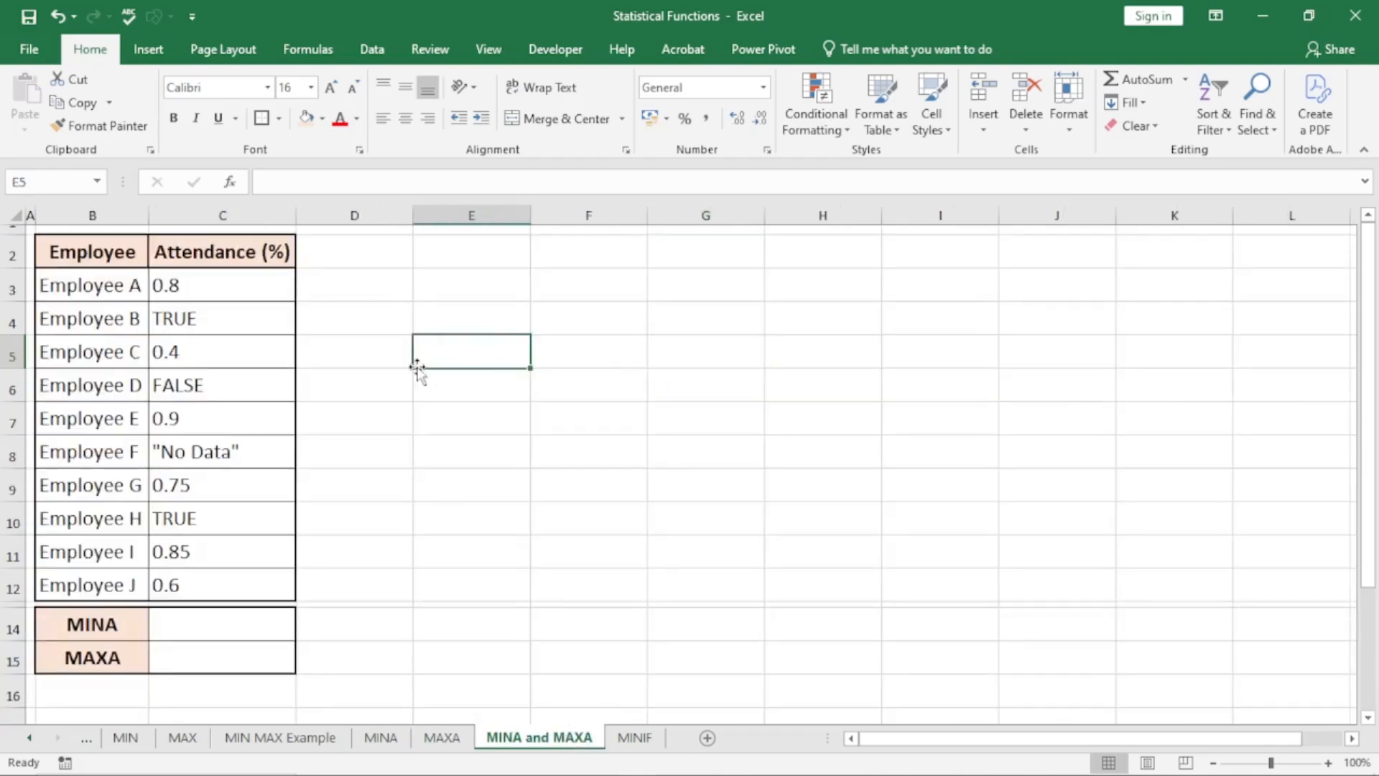
{"action": "left_click", "coordinate": [95, 280]}
{"action": "left_click_drag", "start_coordinate": [96, 280], "coordinate": [132, 579]}
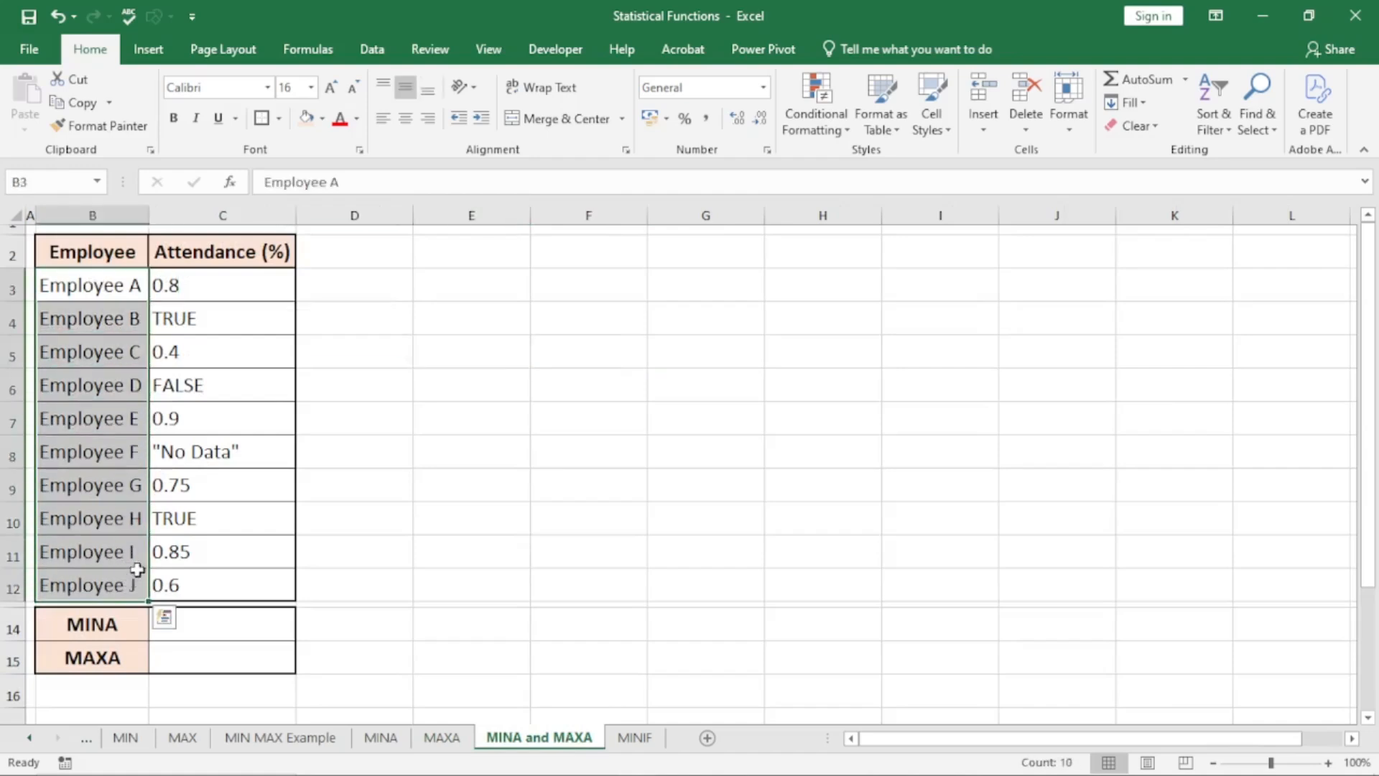
{"action": "left_click_drag", "start_coordinate": [223, 290], "coordinate": [213, 584]}
{"action": "left_click", "coordinate": [212, 622]}
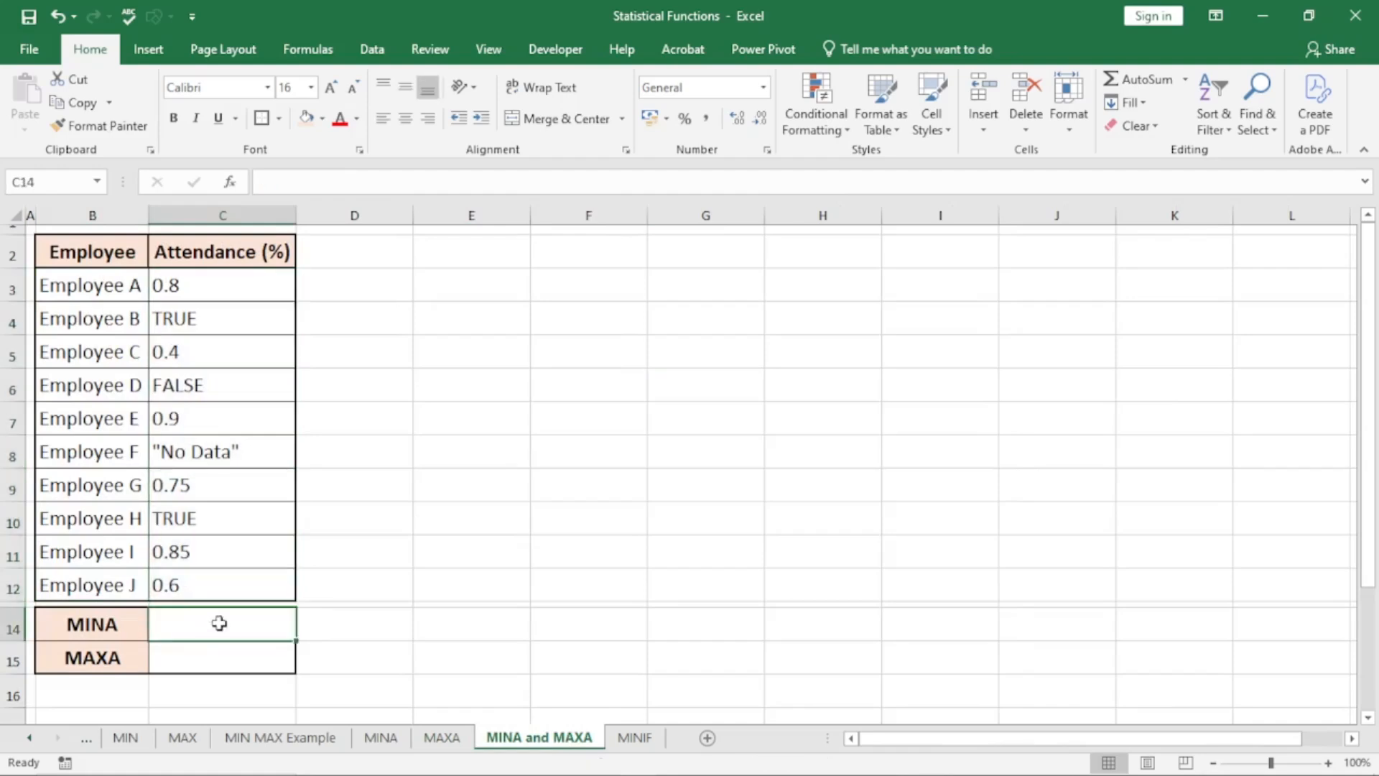
Enter a MIN formula over the attendance values C3:C12 in D14, beside the MINA result cell
{"action": "left_click", "coordinate": [372, 619]}
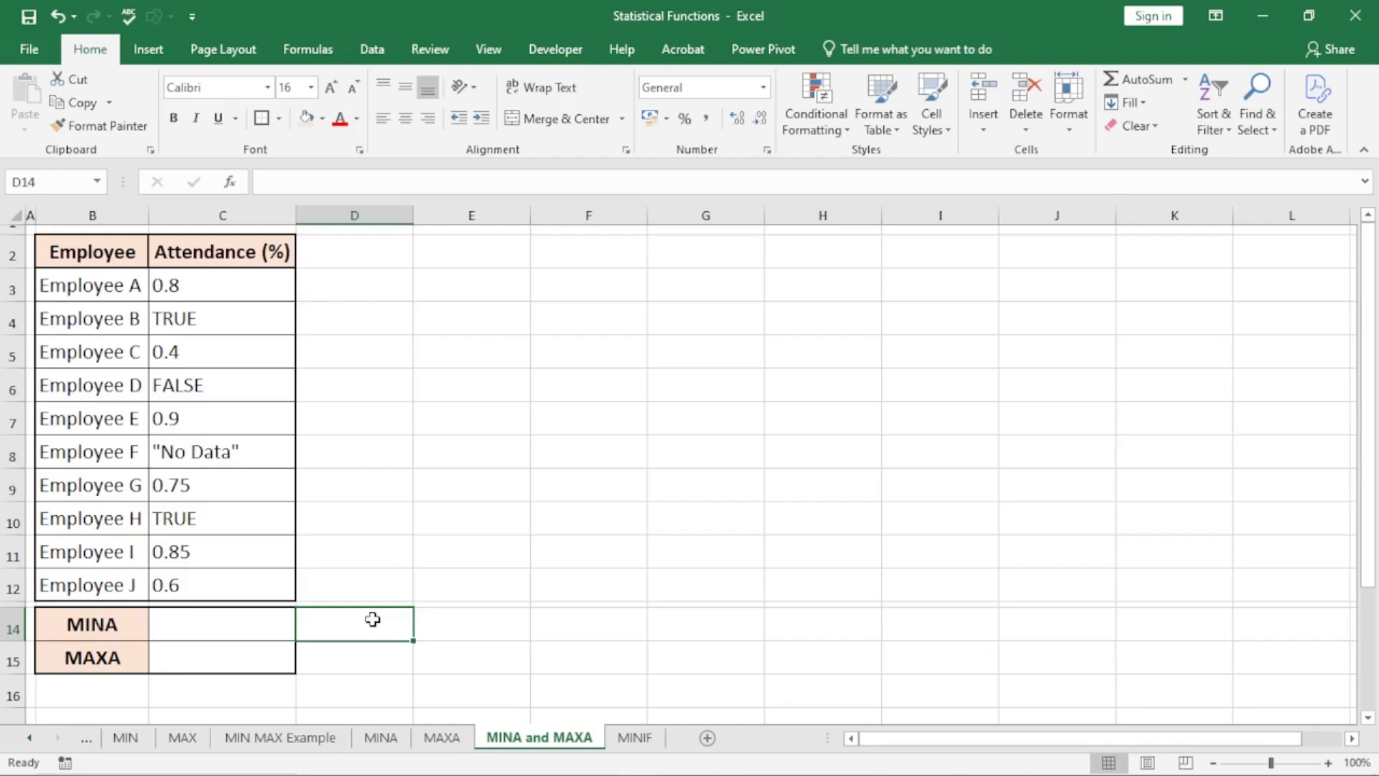
{"action": "type", "text": "m"}
{"action": "key", "text": "BackSpace"}
{"action": "type", "text": "=min"}
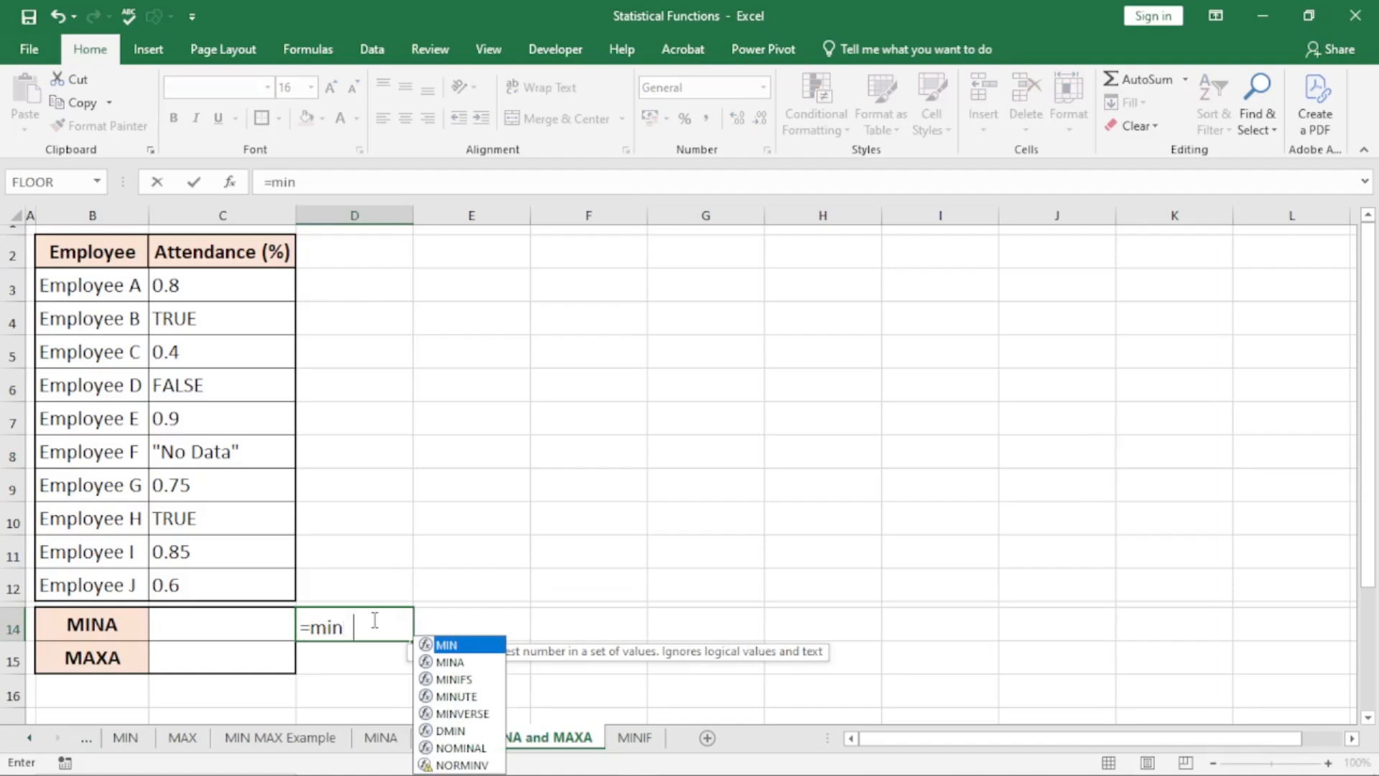
{"action": "key", "text": "Tab"}
{"action": "left_click_drag", "start_coordinate": [207, 291], "coordinate": [216, 576]}
{"action": "type", "text": ")"}
{"action": "key", "text": "Return"}
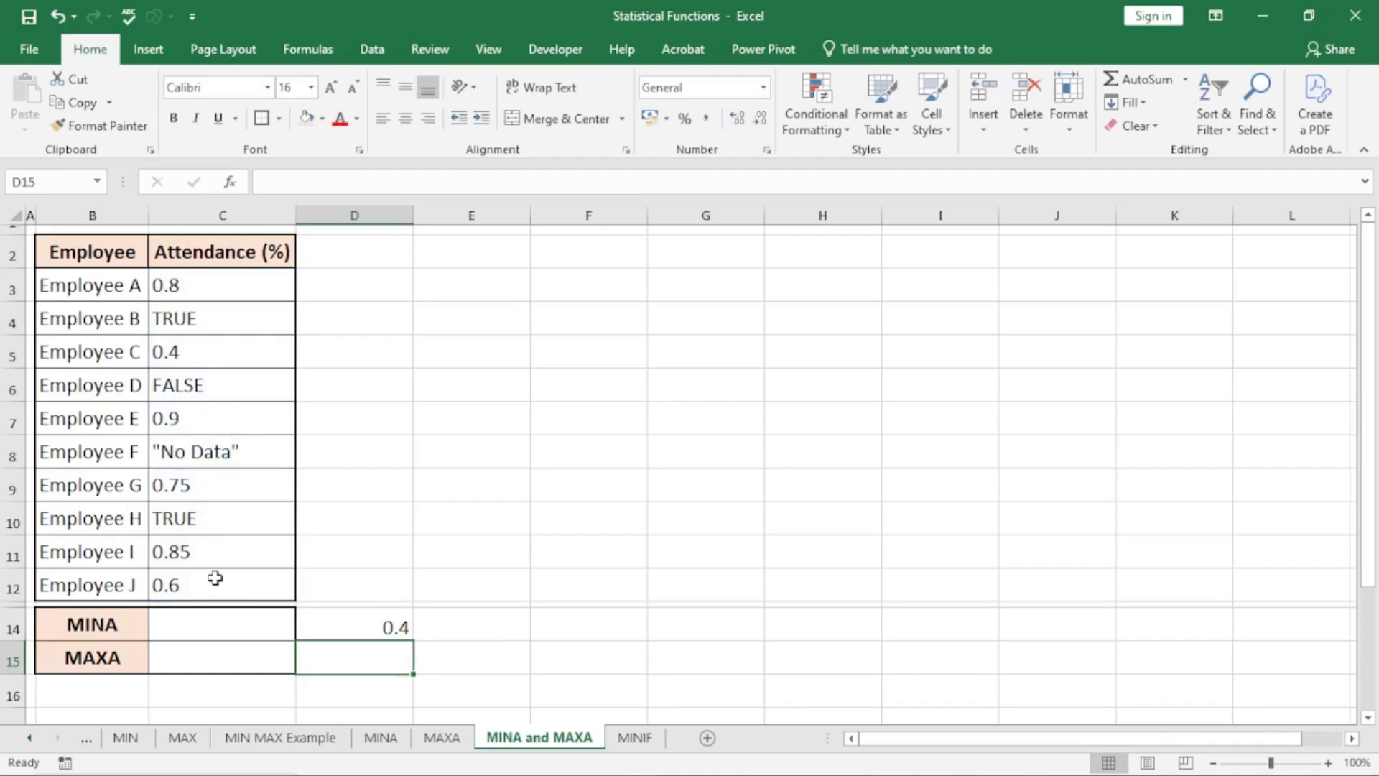
Enter a MAX formula over the attendance values C3:C12 in D15, beside the MAXA result cell
{"action": "type", "text": "=m"}
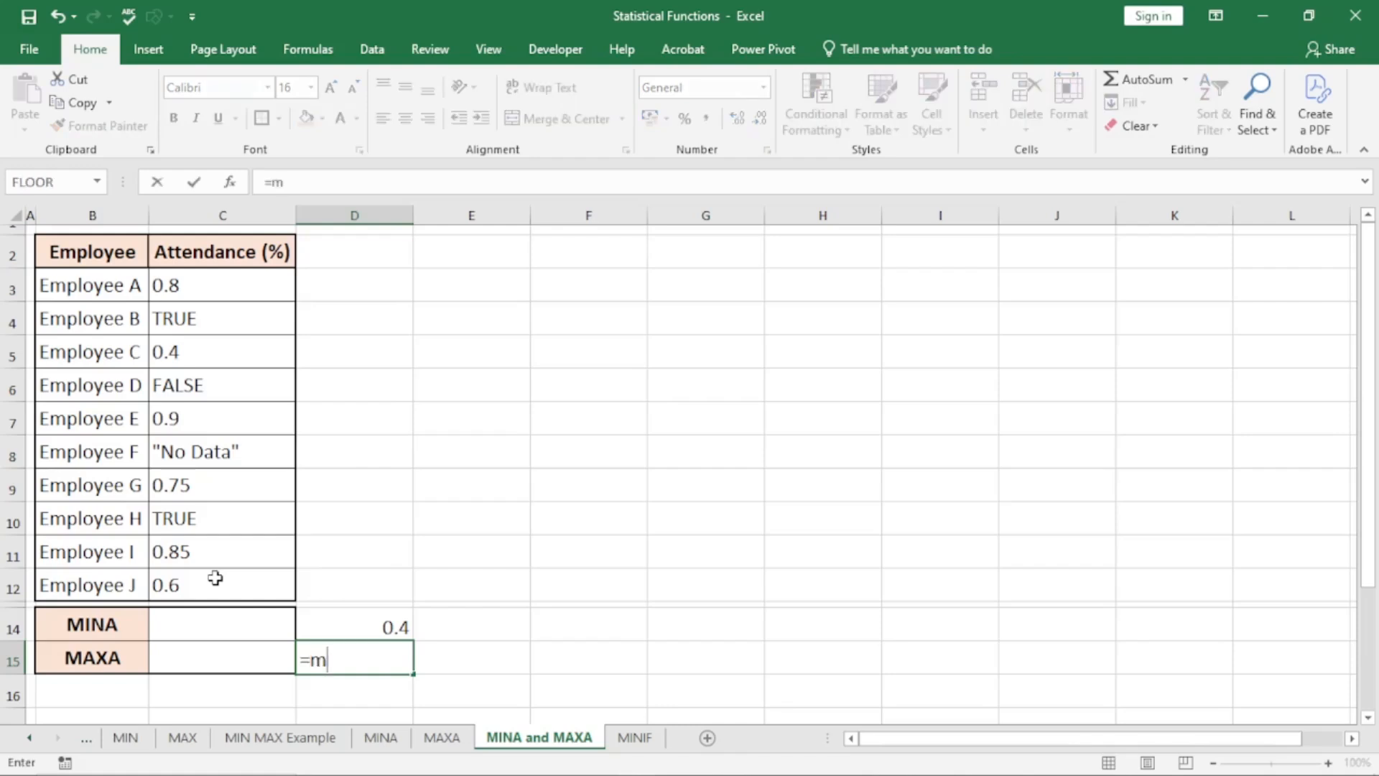
{"action": "type", "text": "ax"}
{"action": "key", "text": "Tab"}
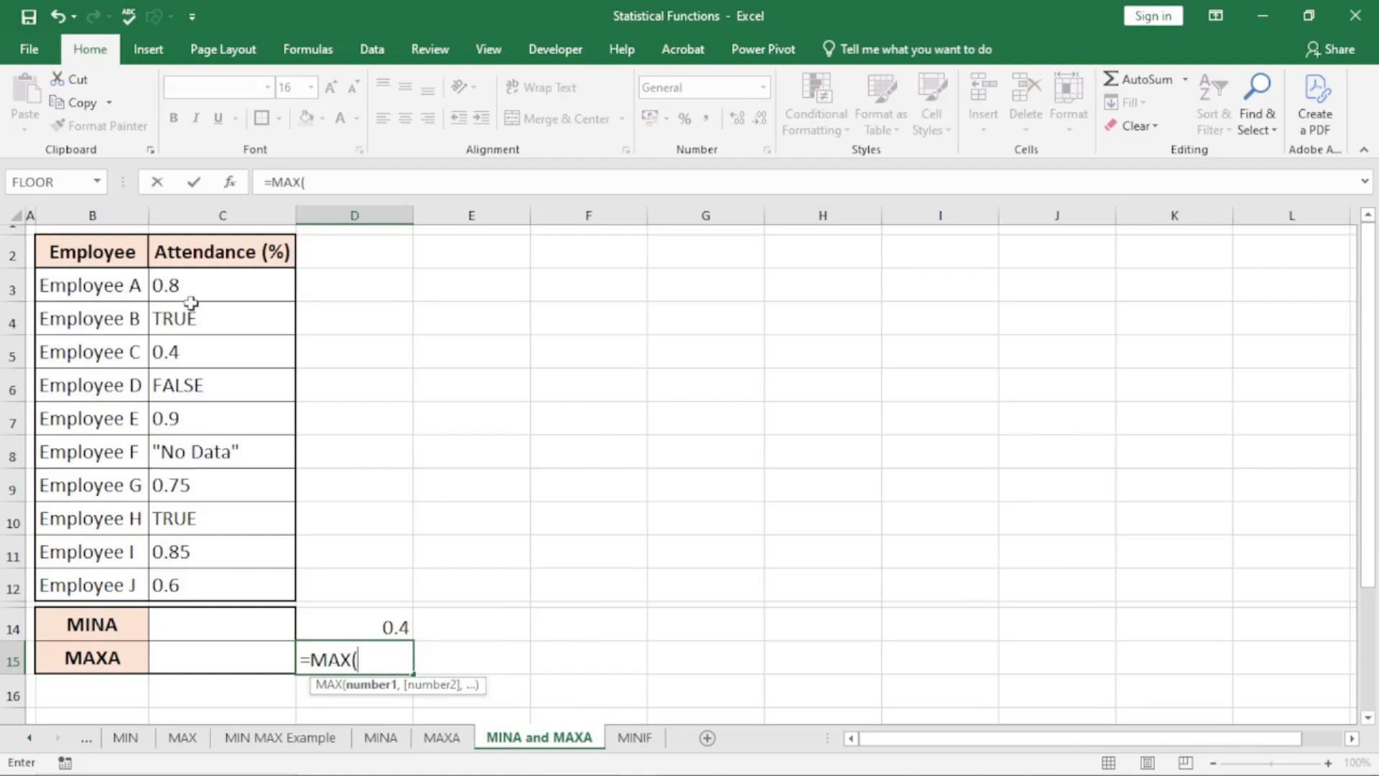
{"action": "left_click_drag", "start_coordinate": [199, 285], "coordinate": [231, 589]}
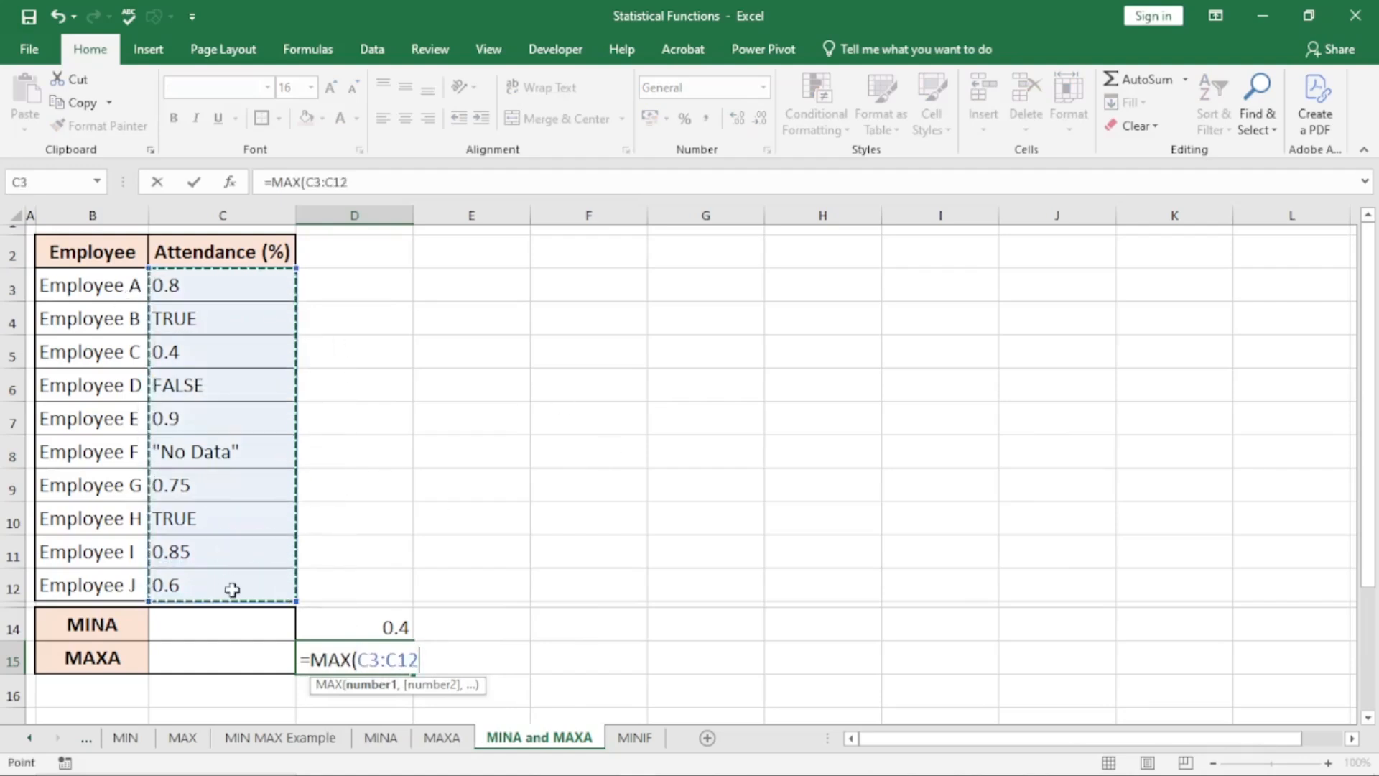
{"action": "type", "text": ")"}
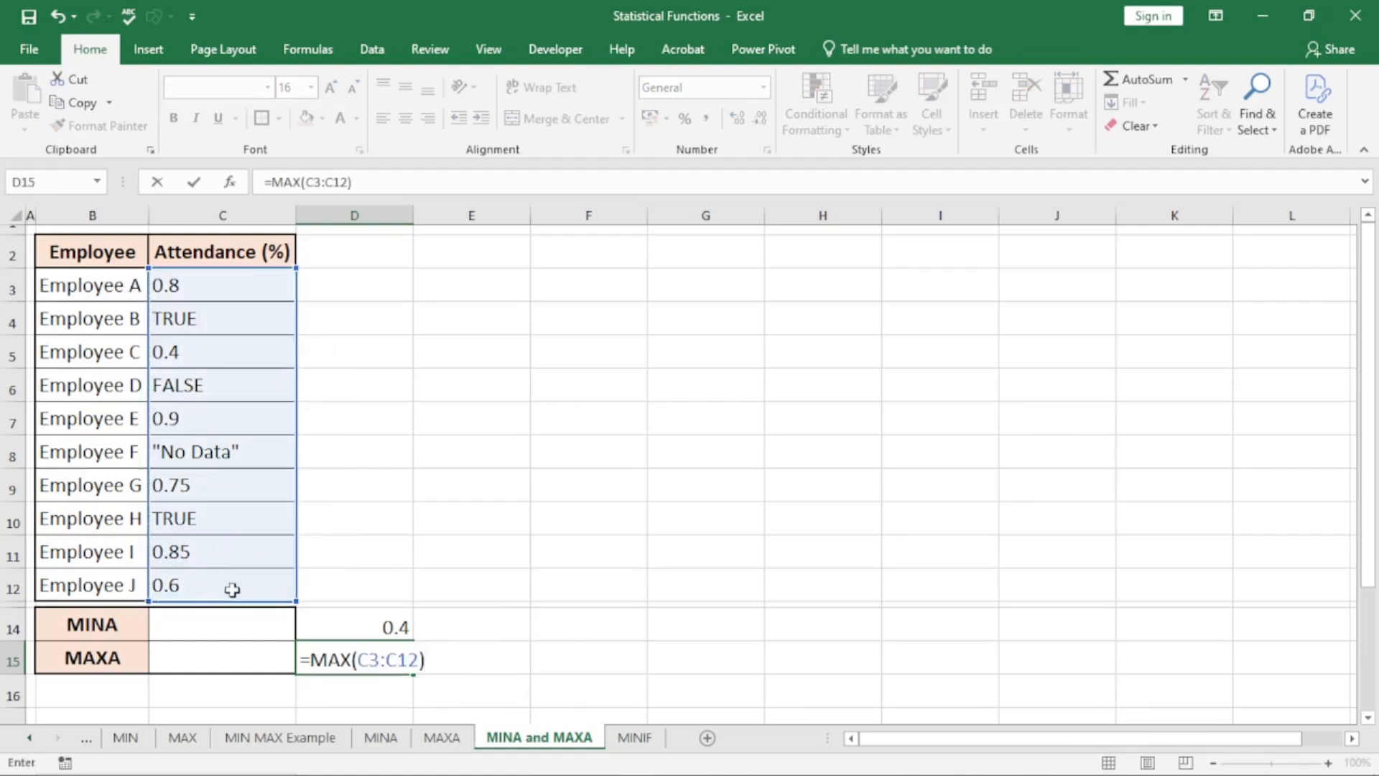
{"action": "key", "text": "Return"}
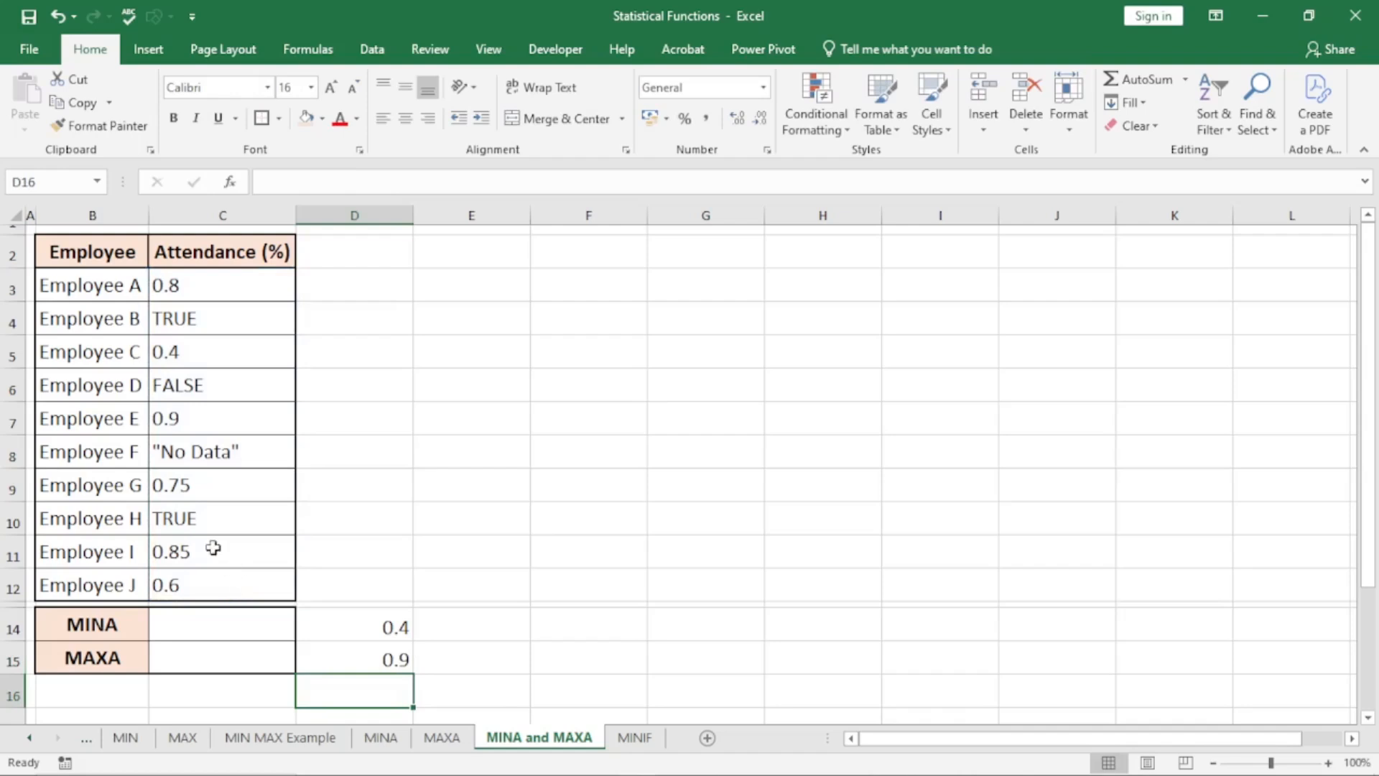
Examine the text entry in C8 and the logical values in C6 and C4 of the attendance column
{"action": "left_click", "coordinate": [238, 450]}
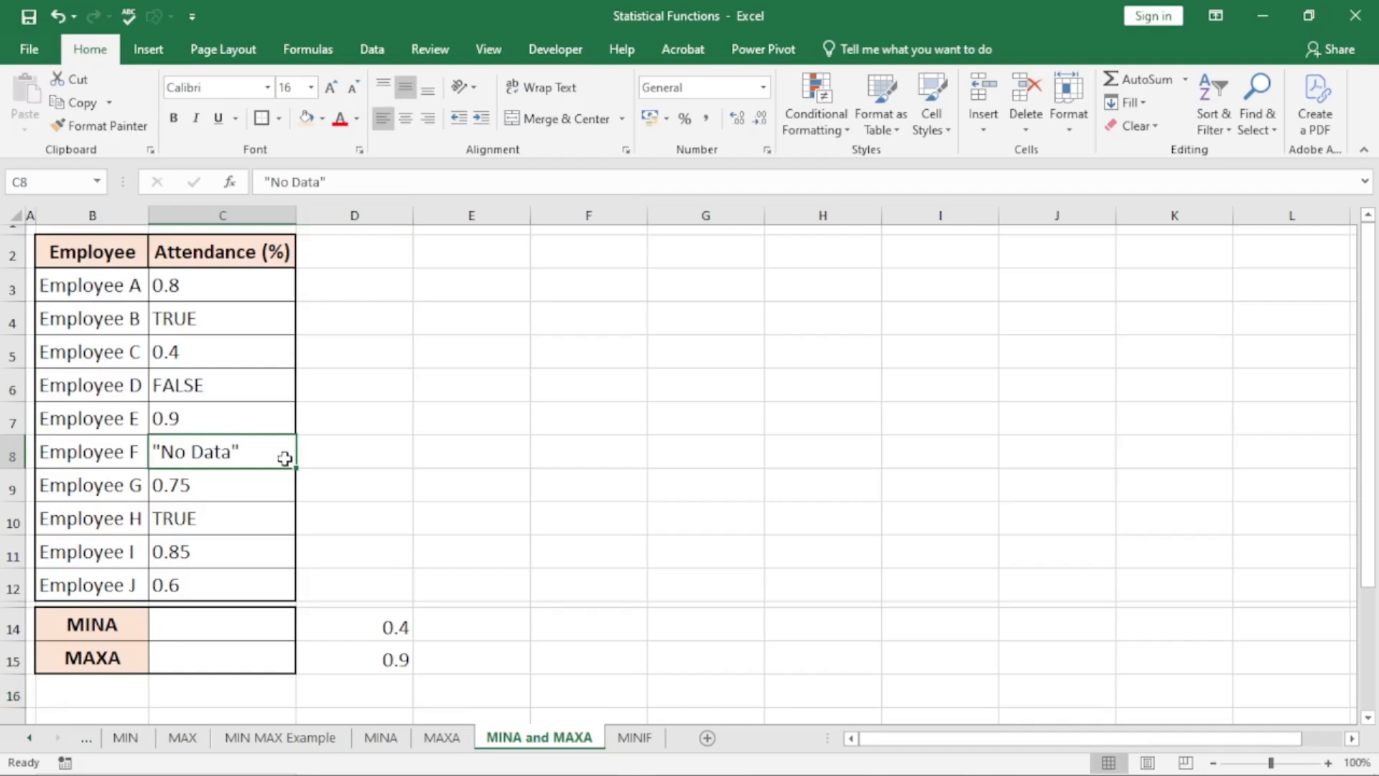
{"action": "left_click", "coordinate": [236, 386]}
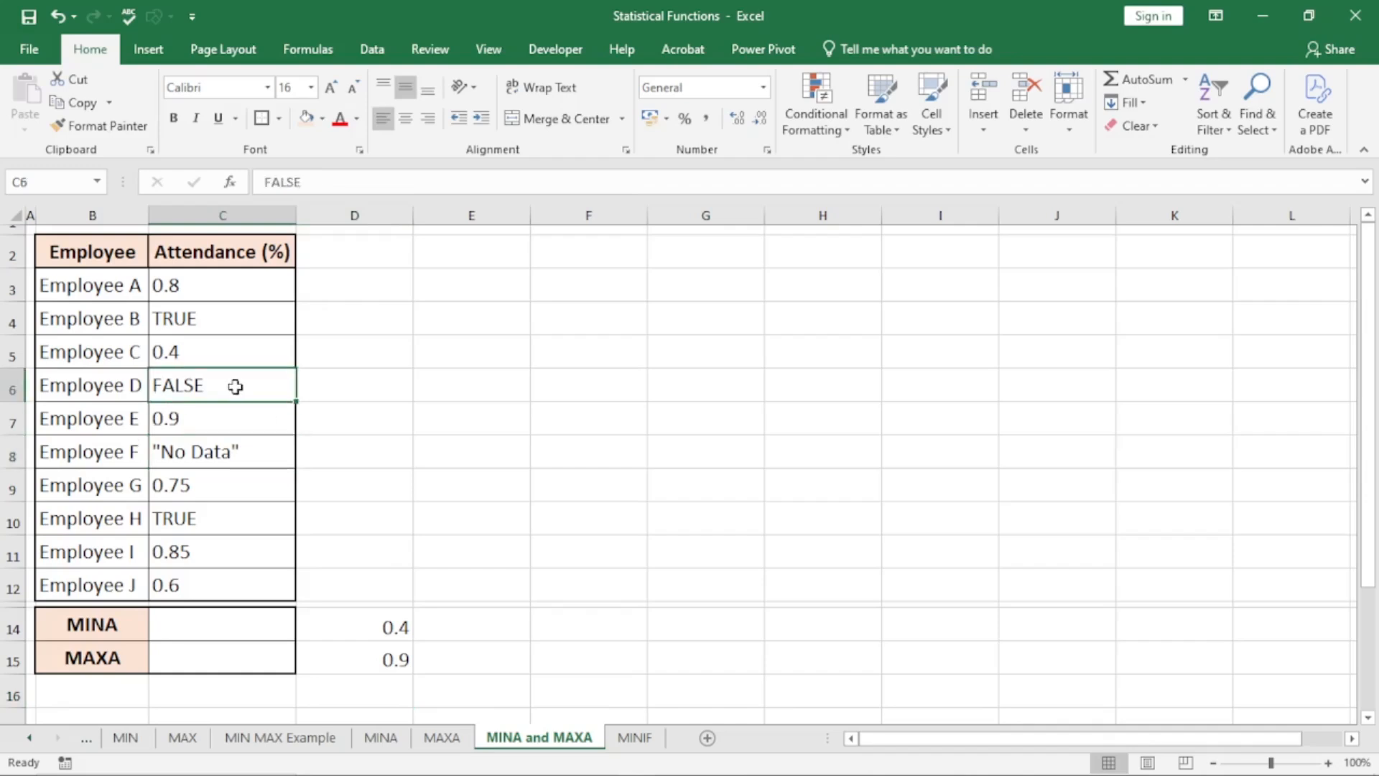
{"action": "left_click", "coordinate": [203, 314]}
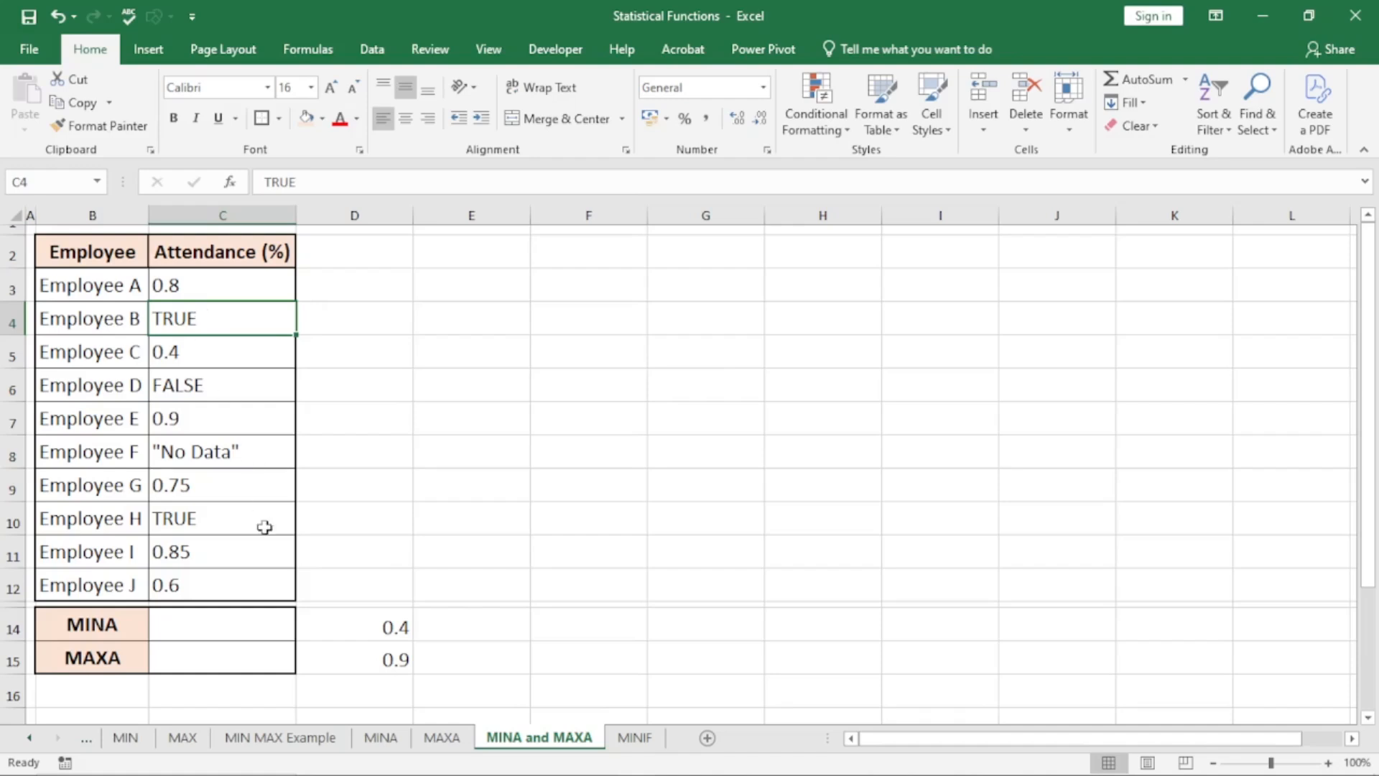
Enter a MINA formula over the attendance range C3:C12 in C14
{"action": "left_click", "coordinate": [214, 622]}
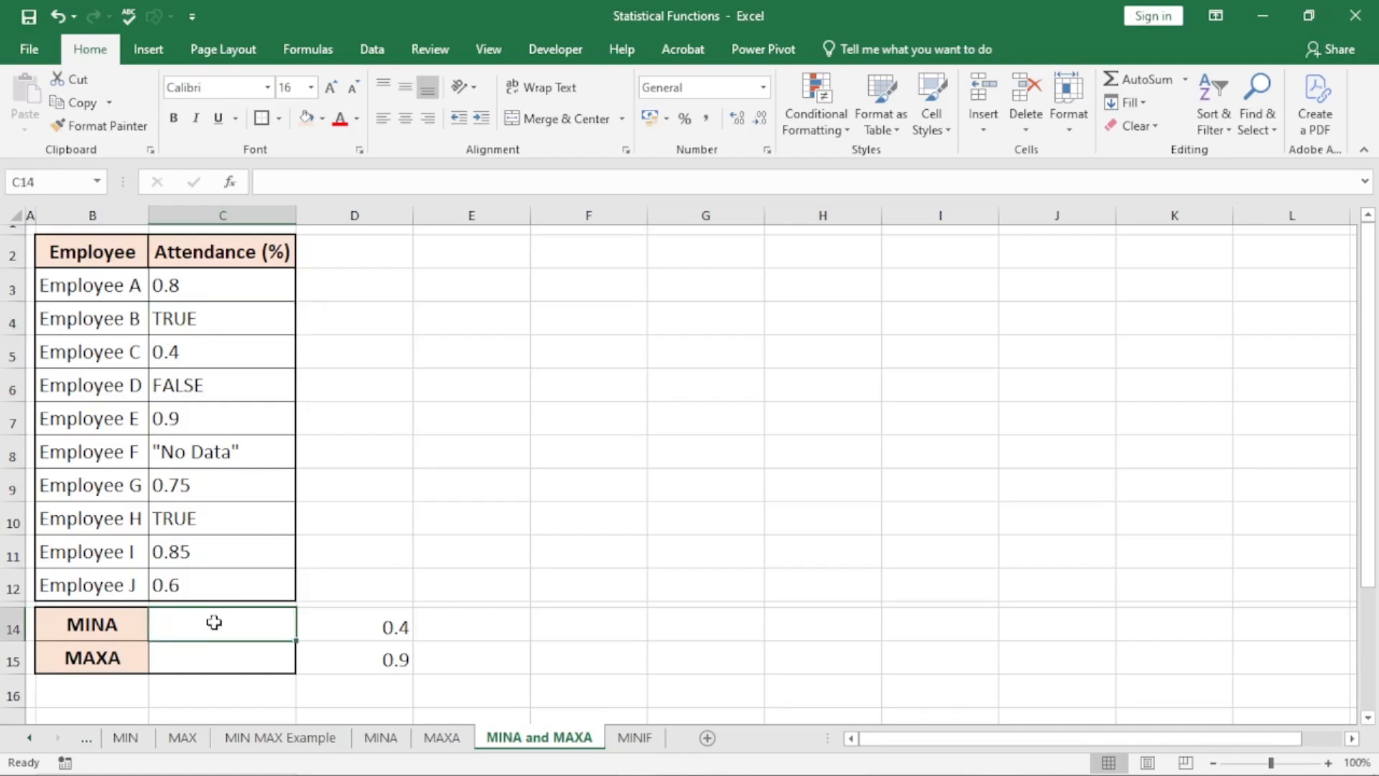
{"action": "type", "text": "=mina"}
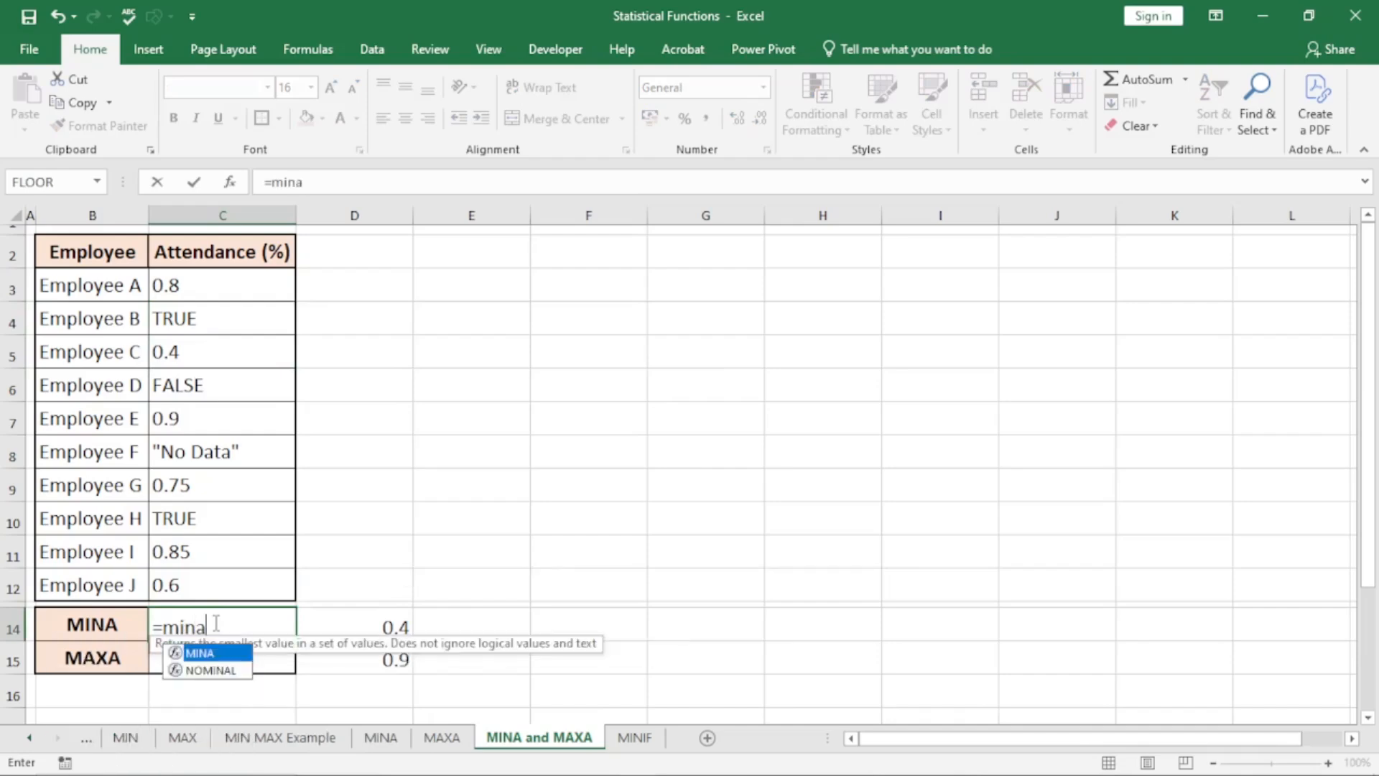
{"action": "key", "text": "Tab"}
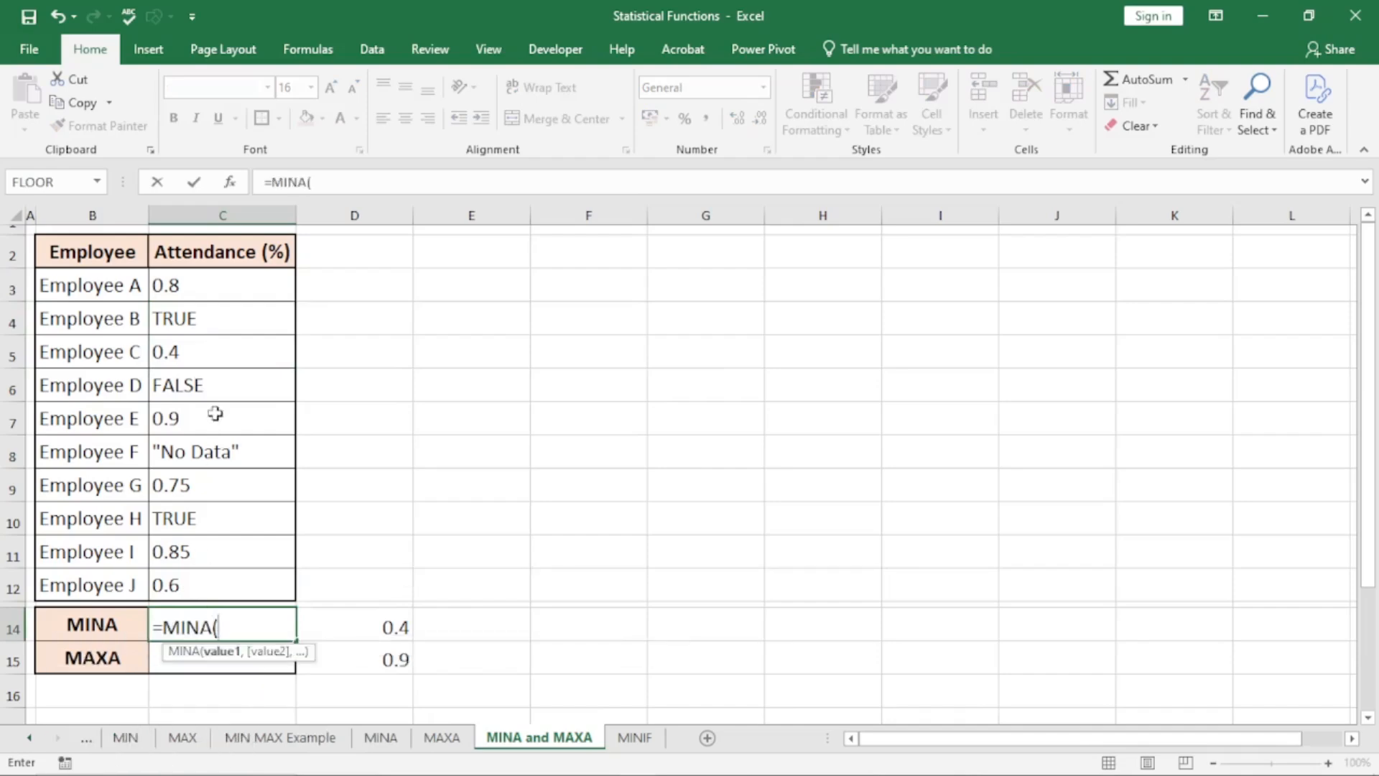
{"action": "left_click_drag", "start_coordinate": [204, 283], "coordinate": [239, 588]}
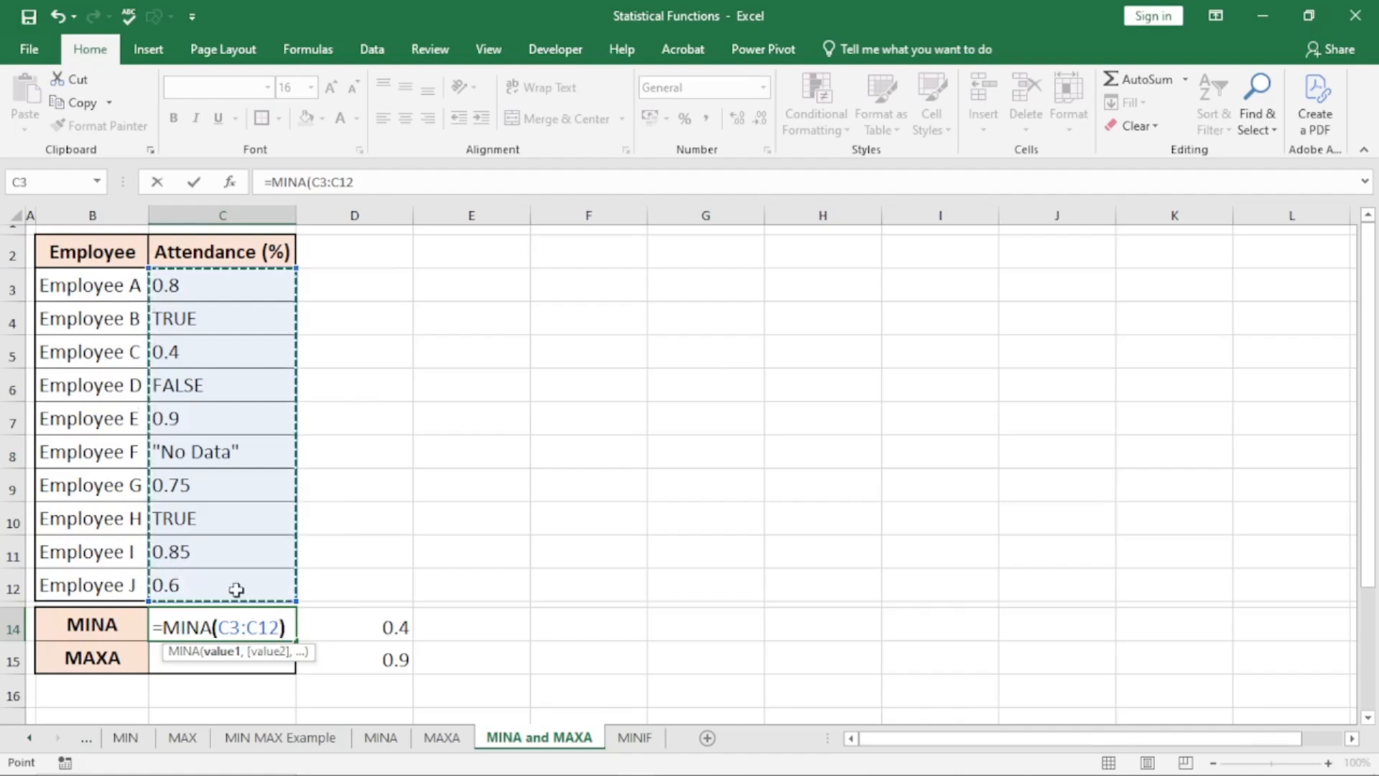
{"action": "type", "text": ")"}
{"action": "key", "text": "Return"}
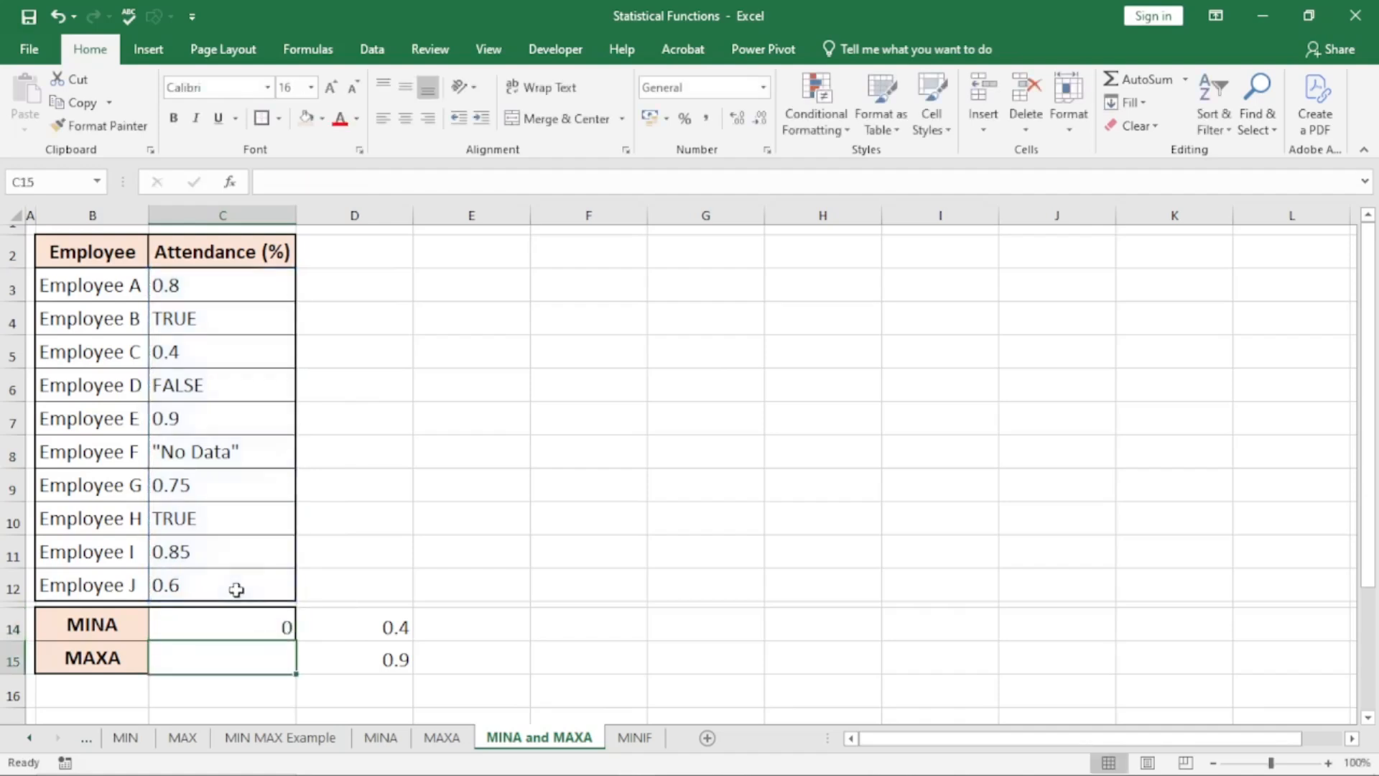
Clear Employee F's "No Data" entry and Employee D's FALSE value, and check the MINA result in C14
{"action": "left_click", "coordinate": [241, 620]}
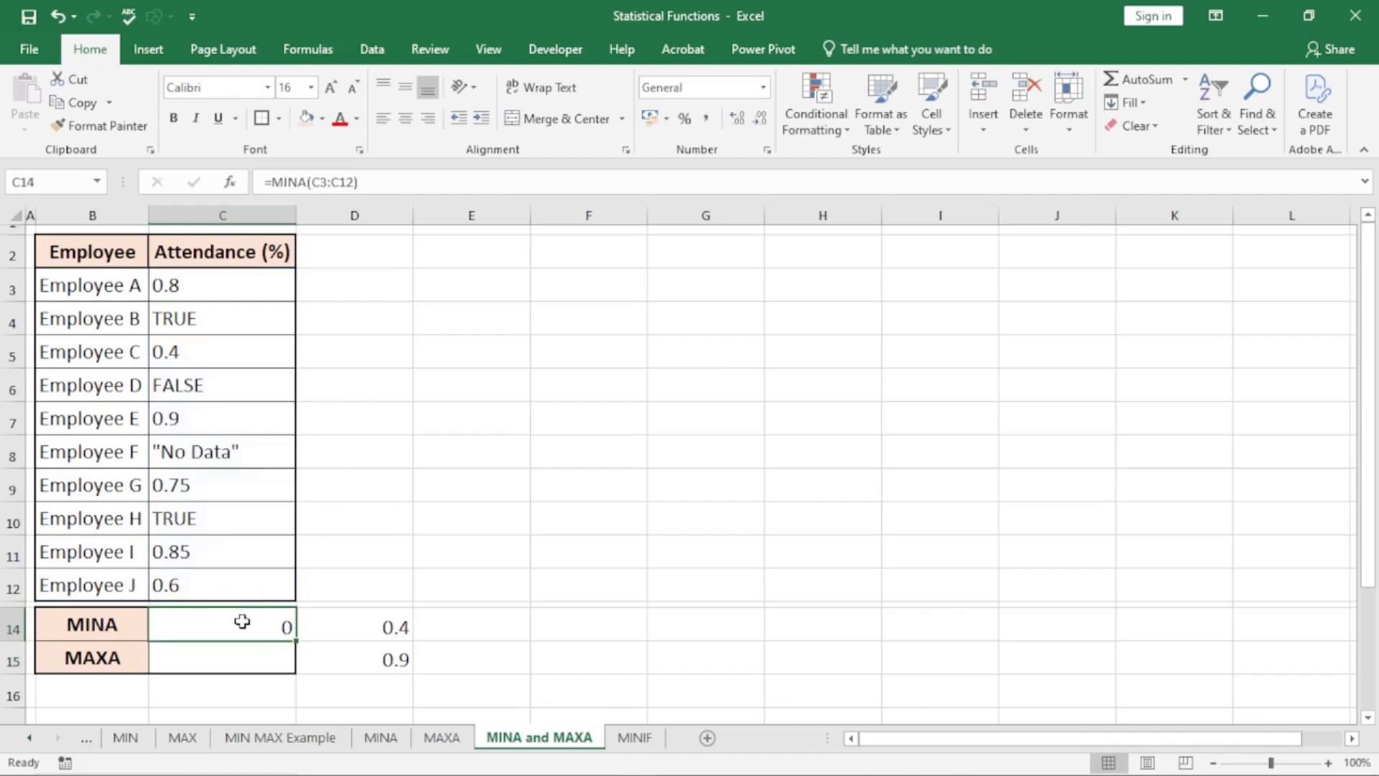
{"action": "left_click", "coordinate": [185, 386]}
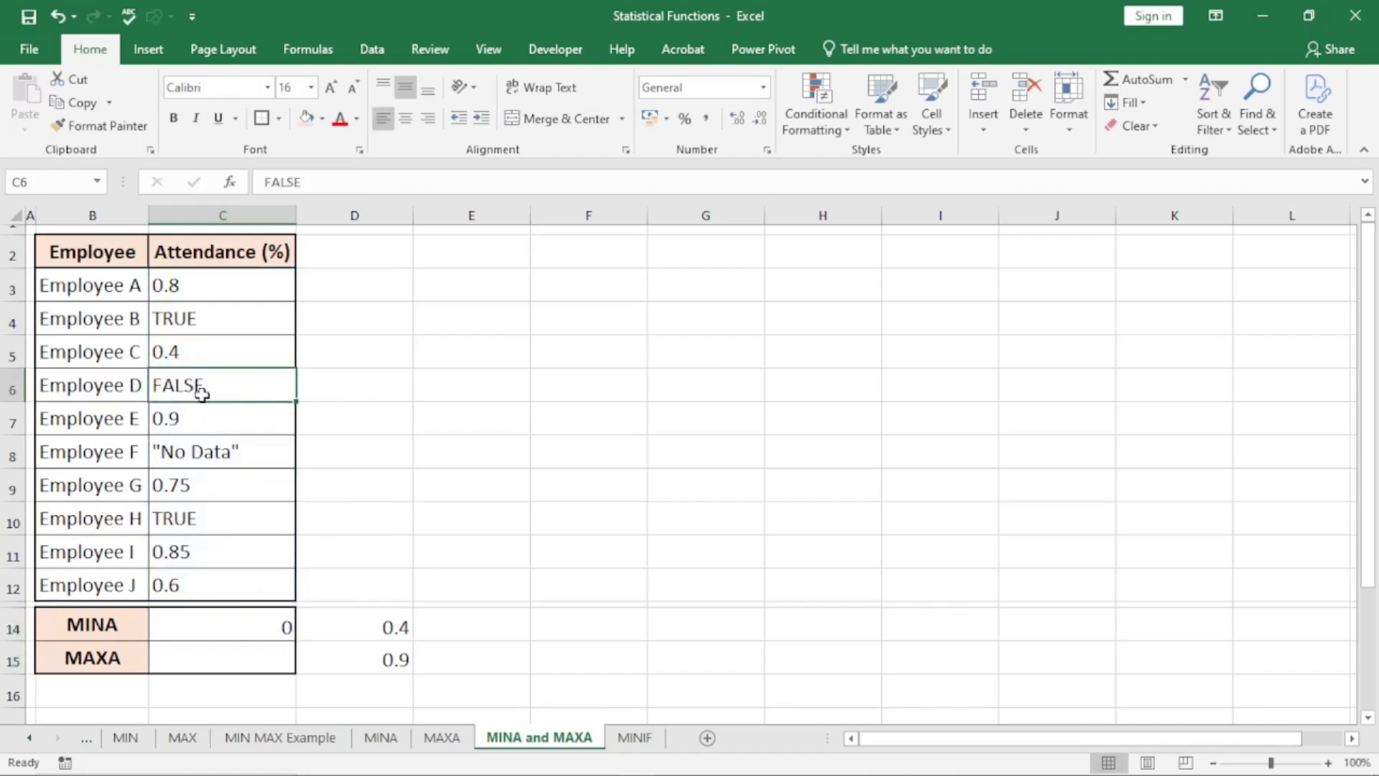
{"action": "left_click", "coordinate": [212, 458]}
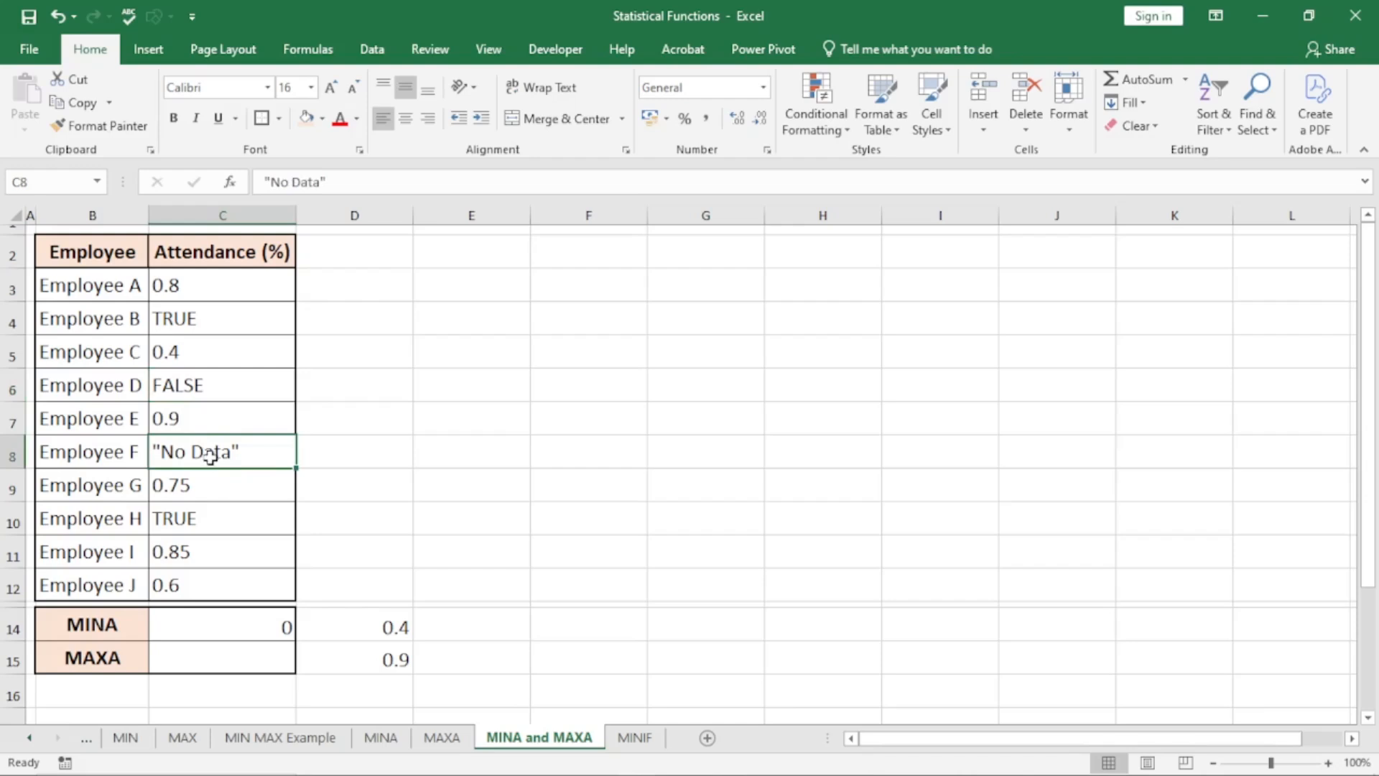
{"action": "key", "text": "Delete"}
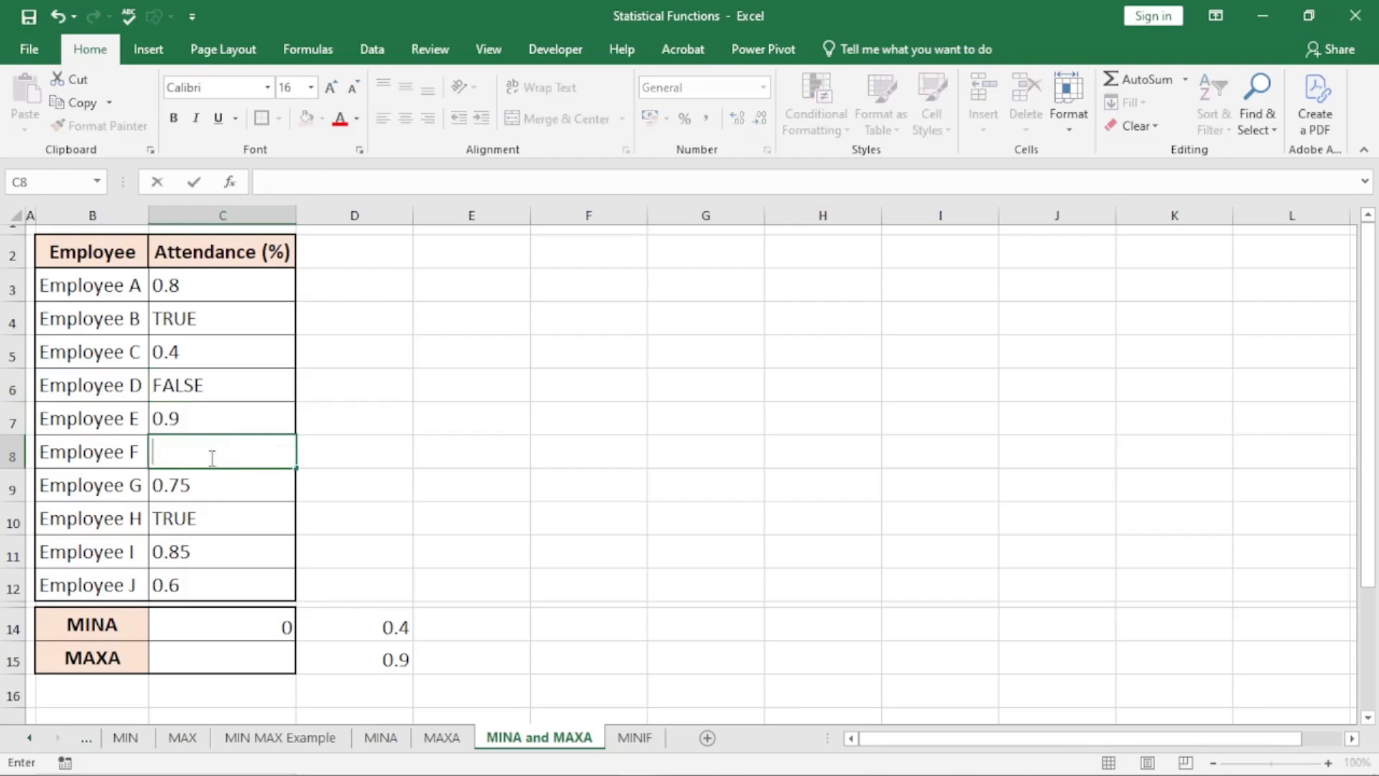
{"action": "left_click", "coordinate": [434, 453]}
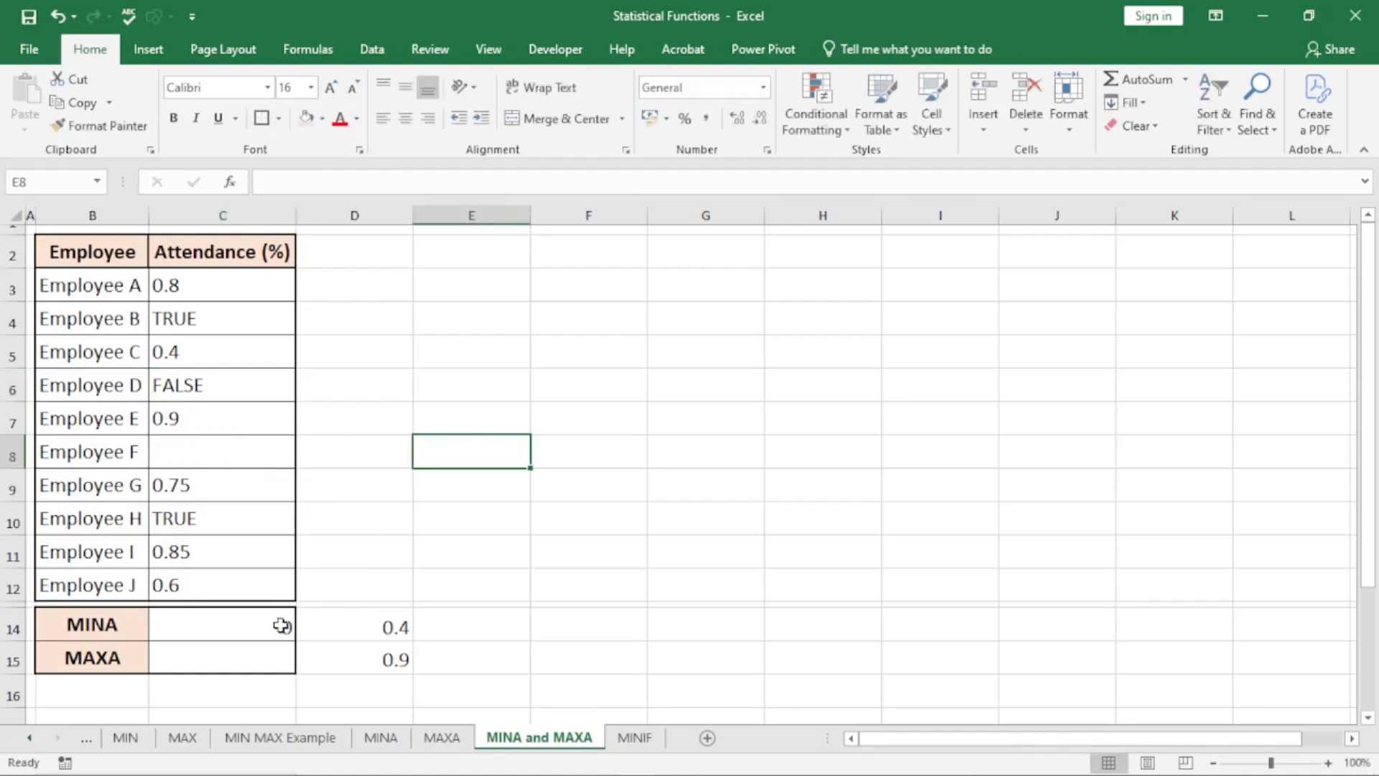
{"action": "left_click", "coordinate": [187, 388]}
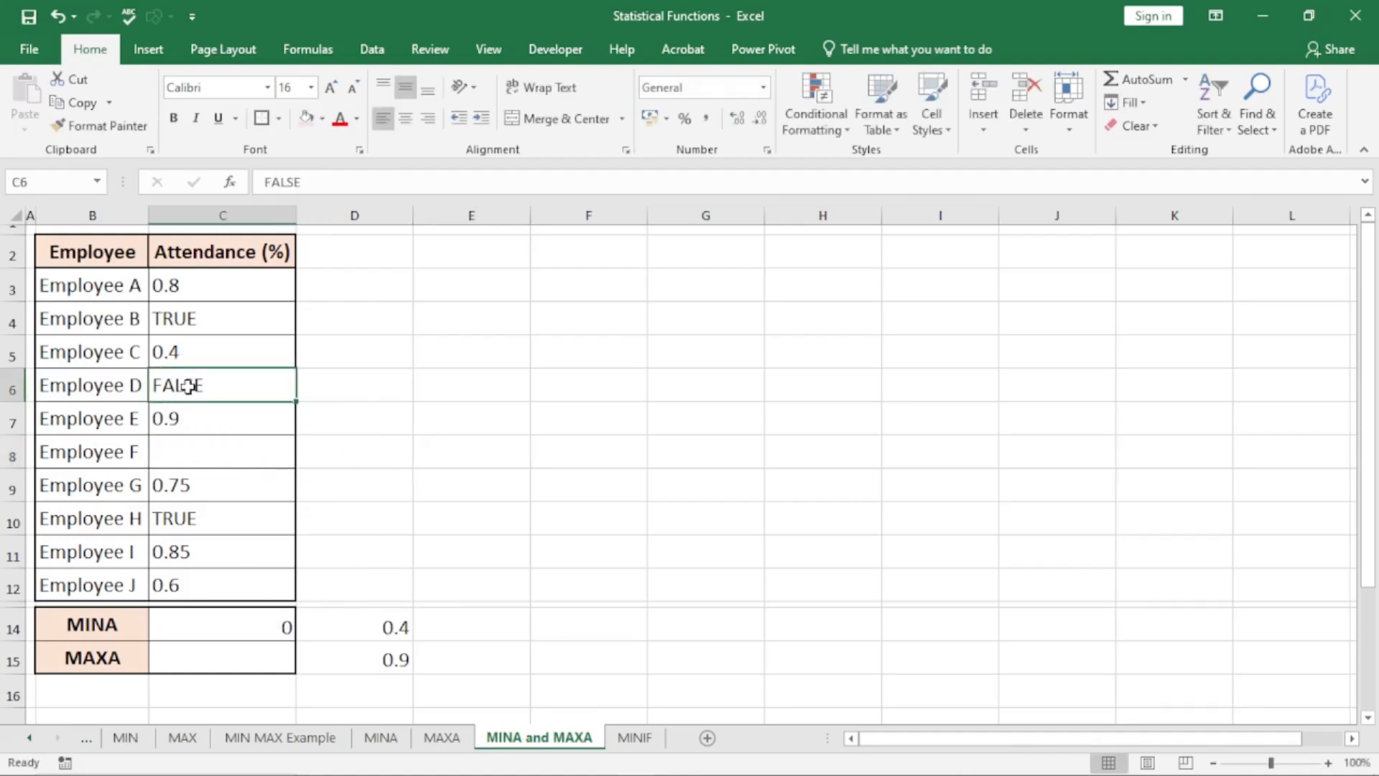
{"action": "key", "text": "Delete"}
{"action": "left_click", "coordinate": [459, 443]}
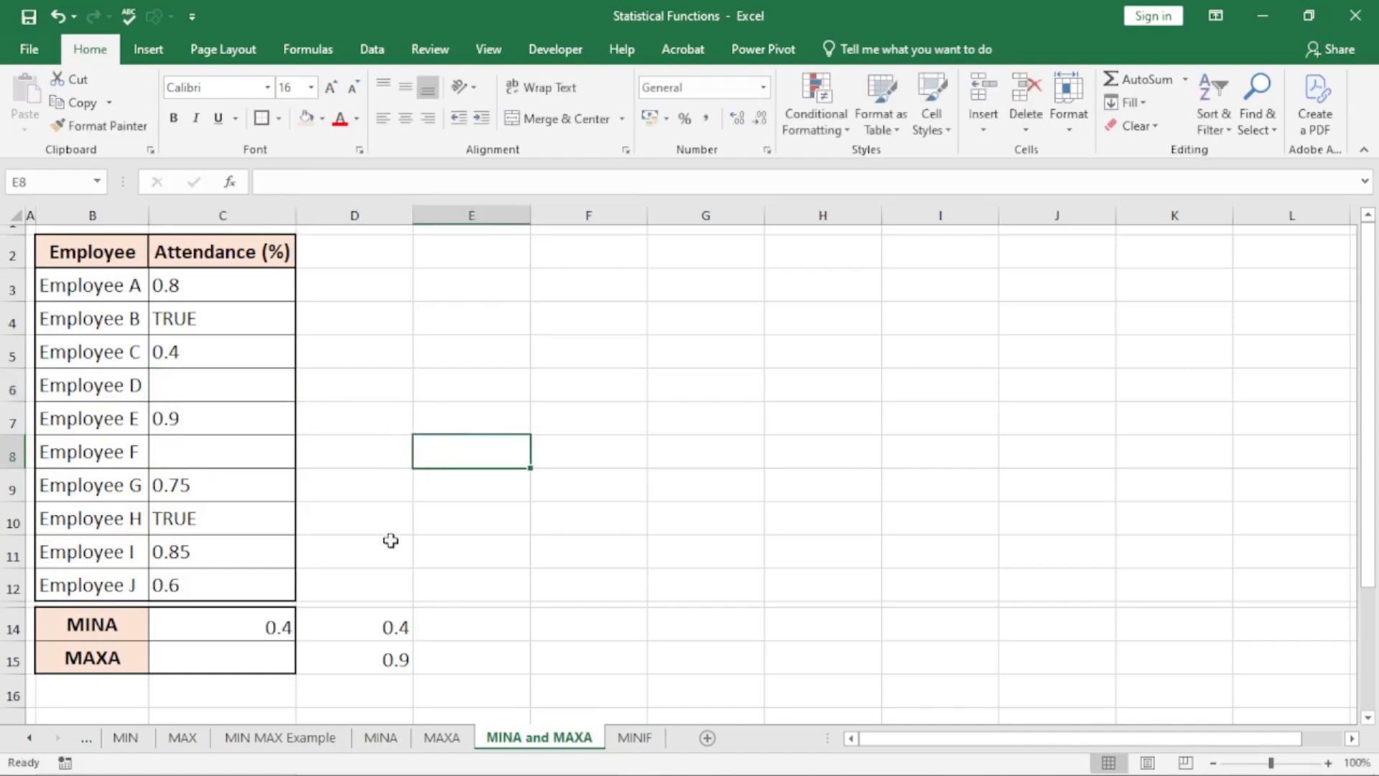
{"action": "left_click", "coordinate": [283, 626]}
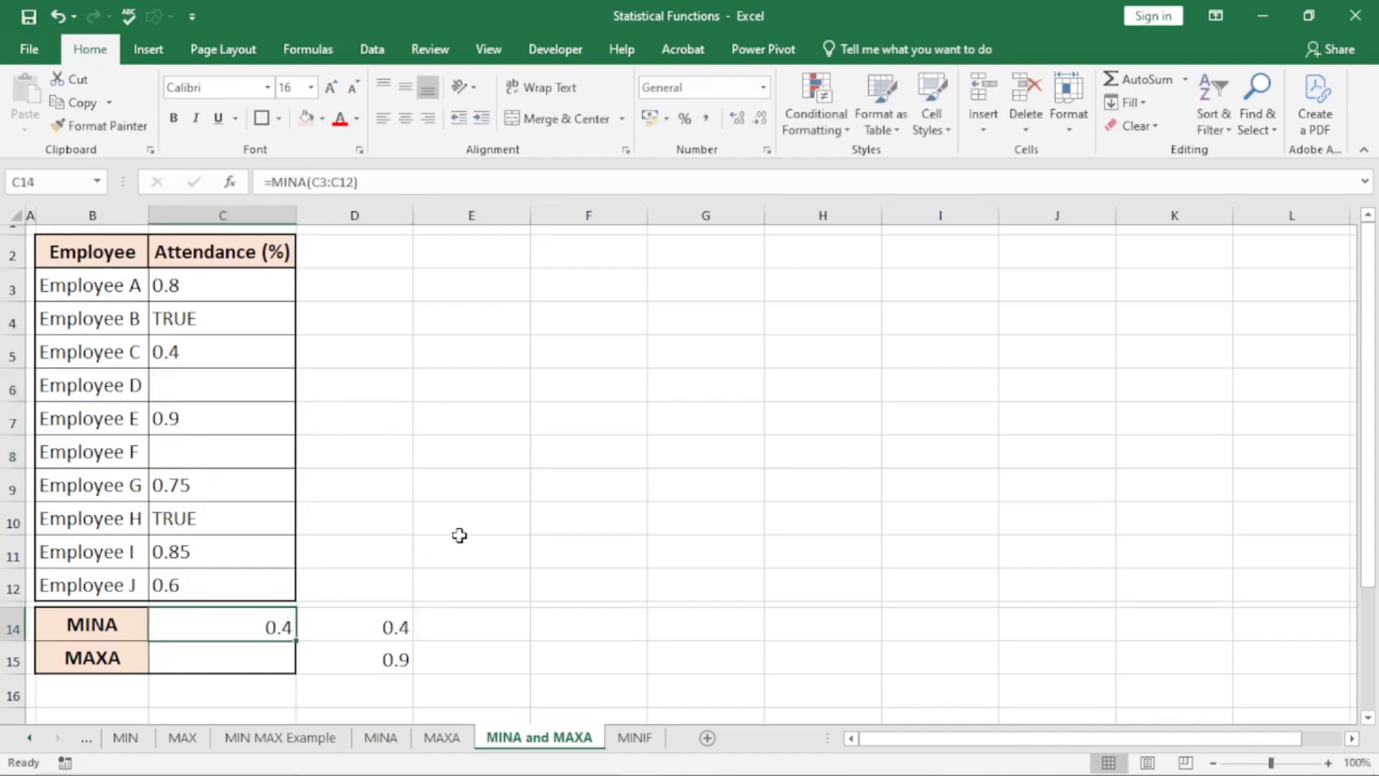
Undo the clearing of the attendance entries in C6 and C8, and recheck the MINA result in C14
{"action": "left_click", "coordinate": [161, 454]}
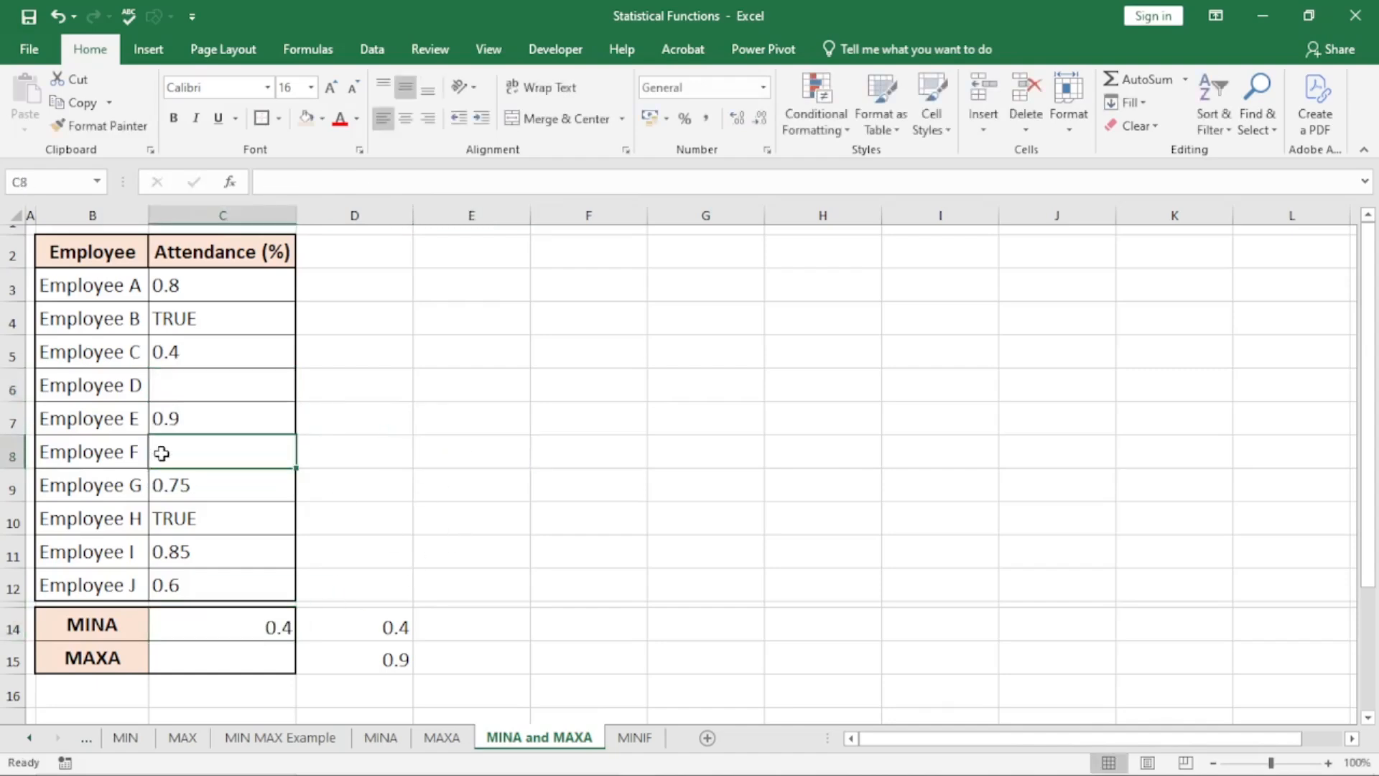
{"action": "left_click", "coordinate": [194, 385]}
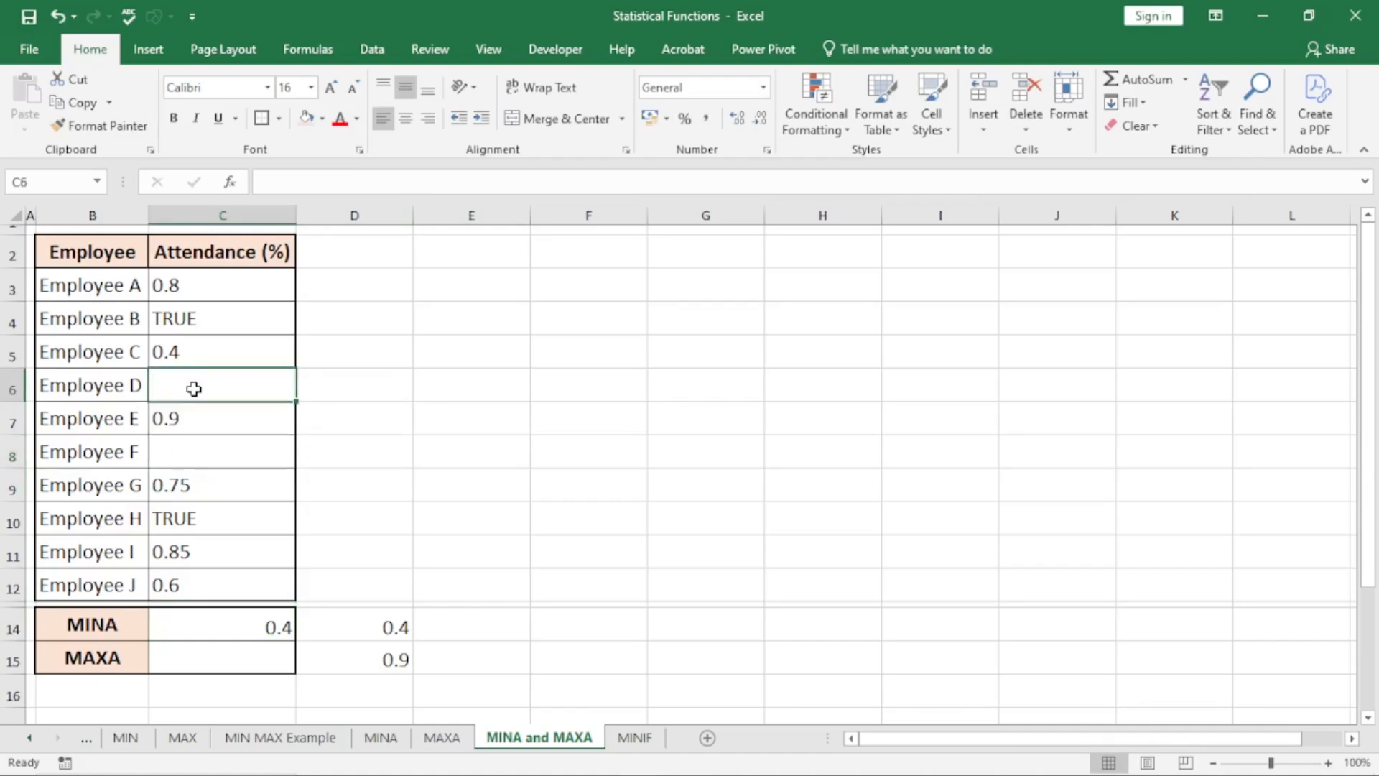
{"action": "key", "text": "ctrl+z"}
{"action": "key", "text": "ctrl+z"}
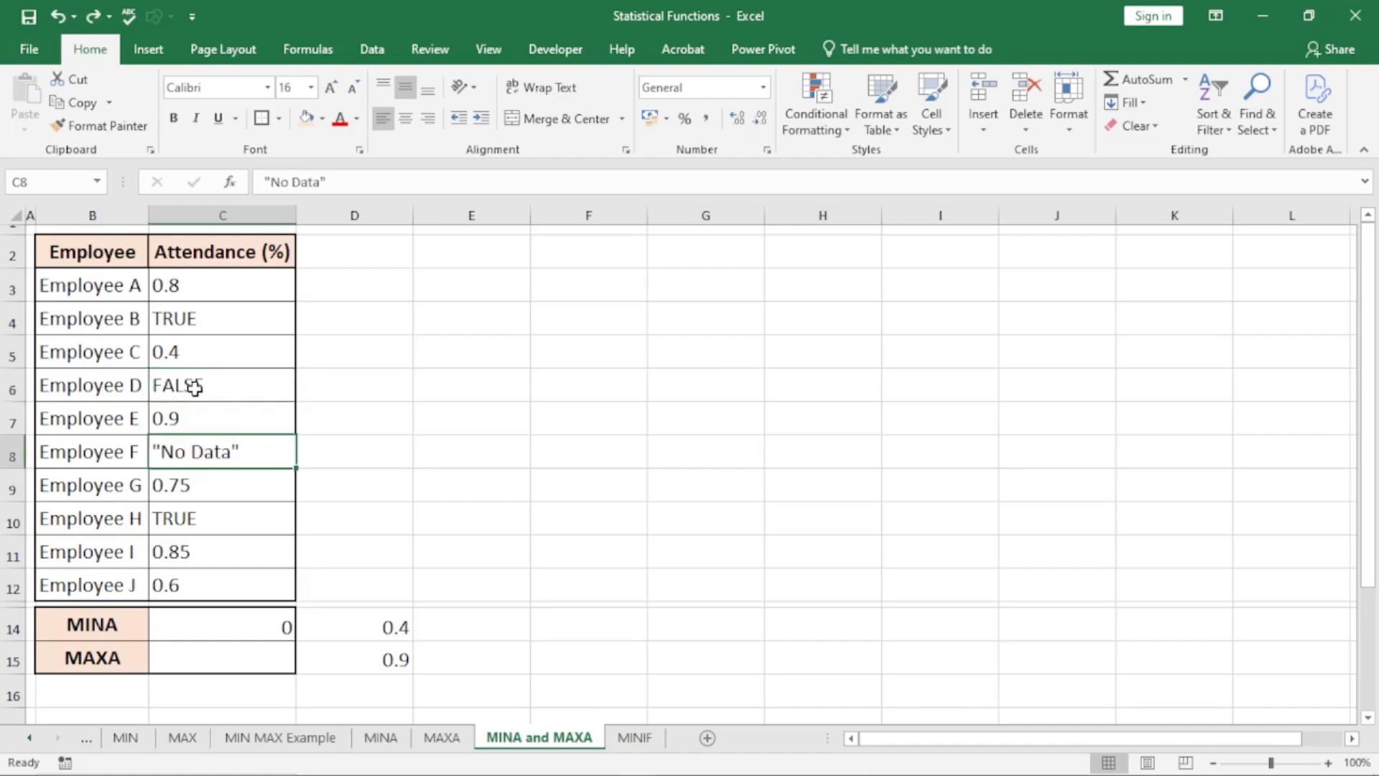
{"action": "left_click", "coordinate": [435, 450]}
{"action": "left_click", "coordinate": [224, 624]}
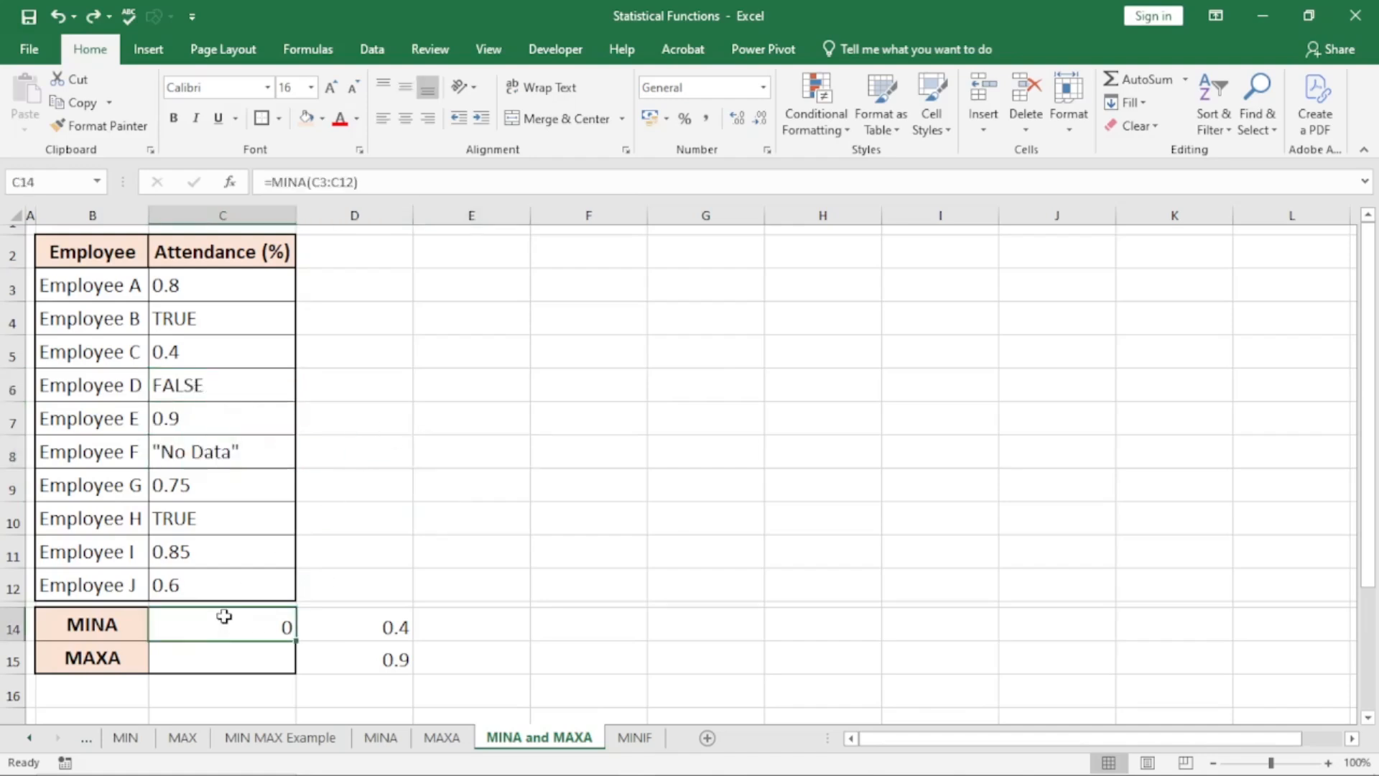
Enter a MAXA formula over the attendance range C3:C12 in C15
{"action": "left_click", "coordinate": [220, 645]}
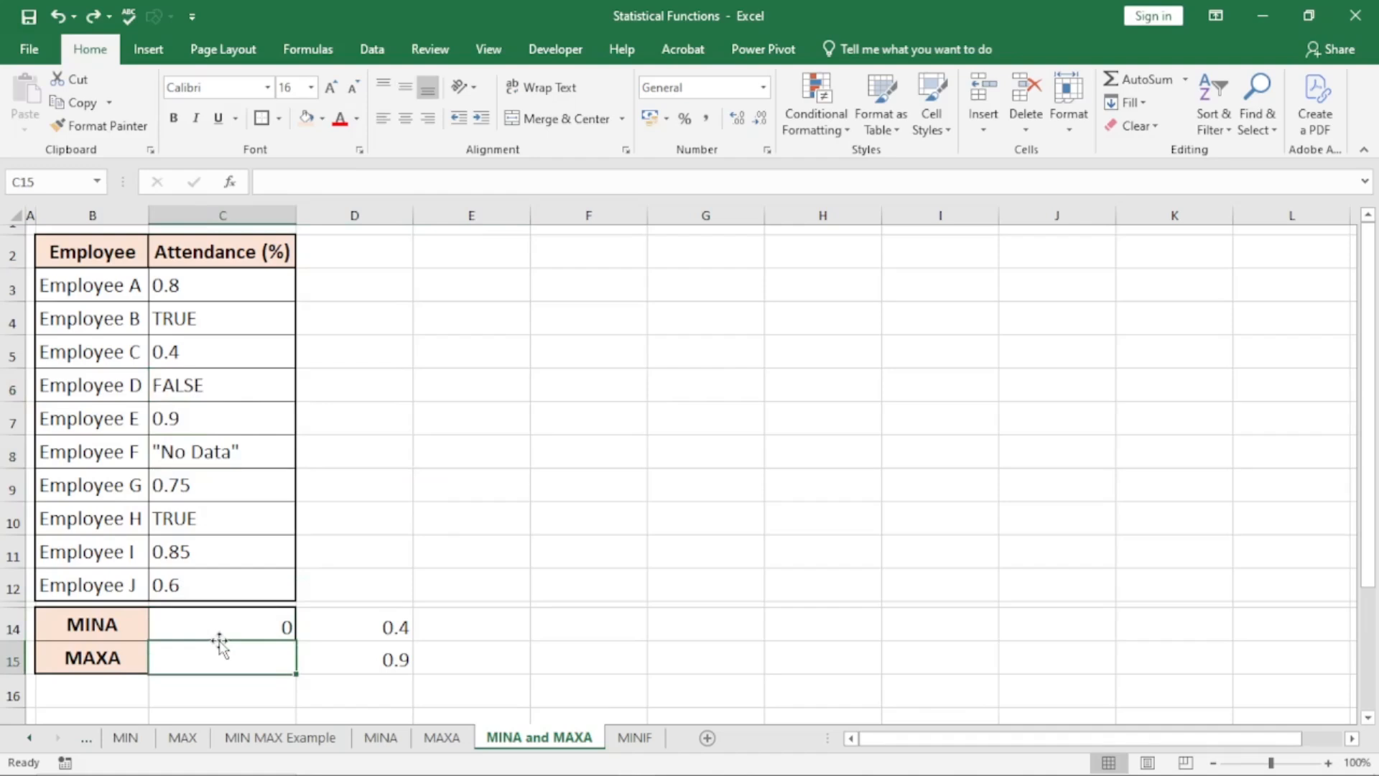
{"action": "type", "text": "=m"}
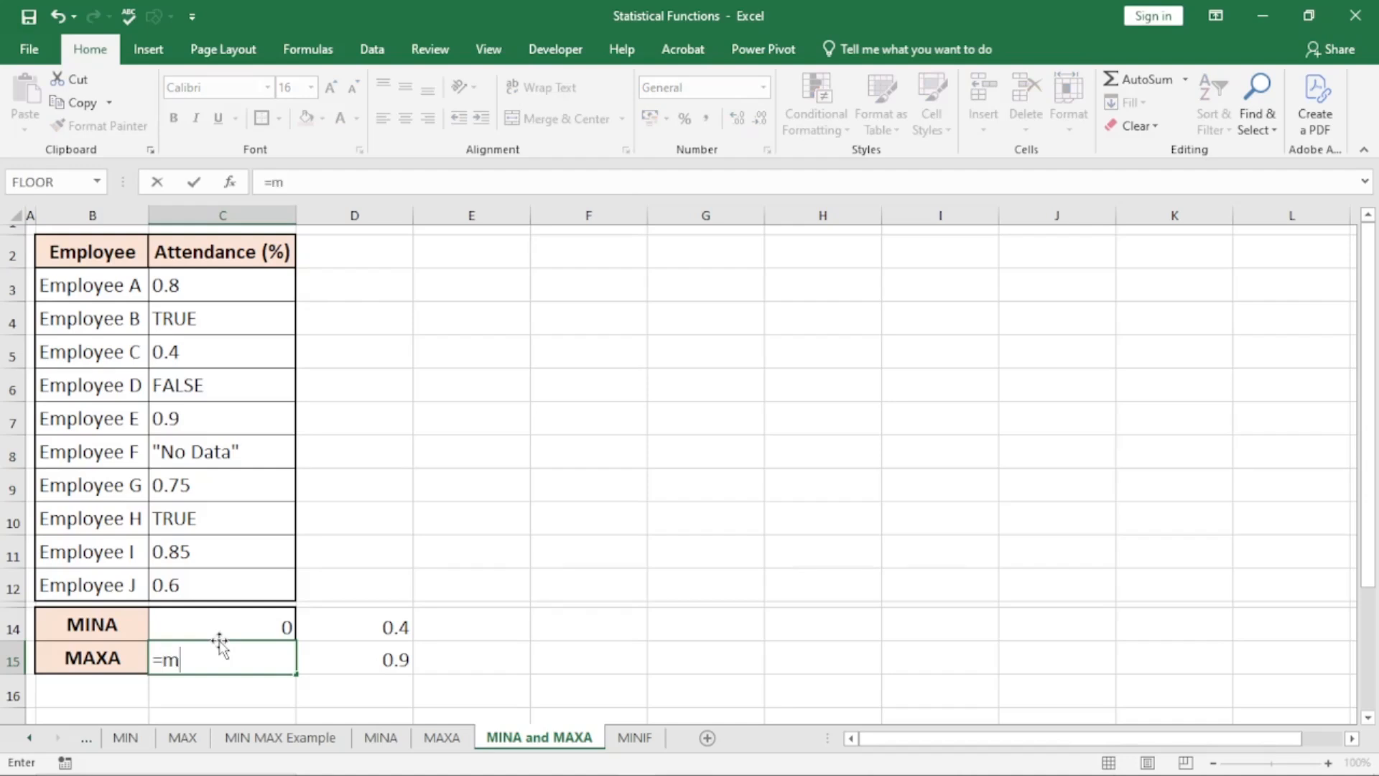
{"action": "type", "text": "axa"}
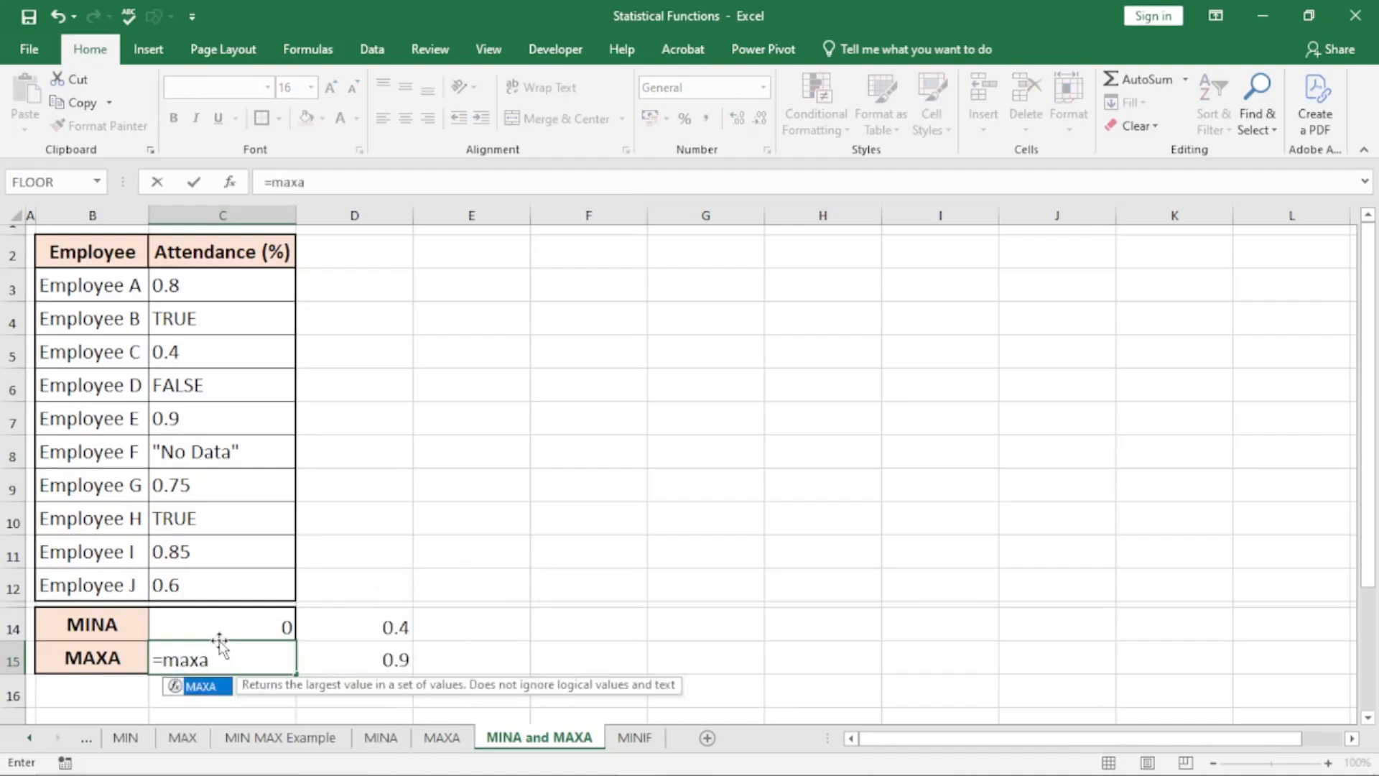
{"action": "key", "text": "Tab"}
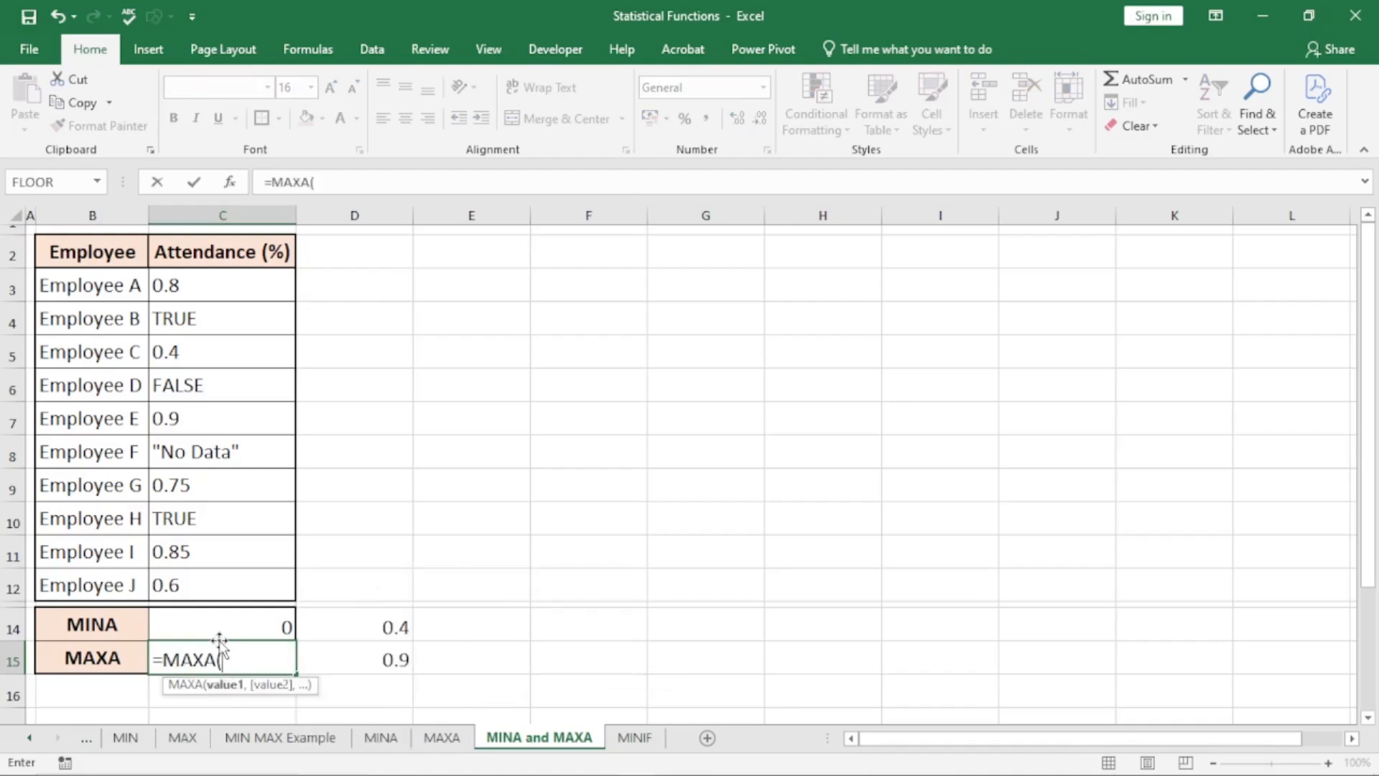
{"action": "left_click", "coordinate": [213, 288]}
{"action": "left_click_drag", "start_coordinate": [214, 288], "coordinate": [215, 588]}
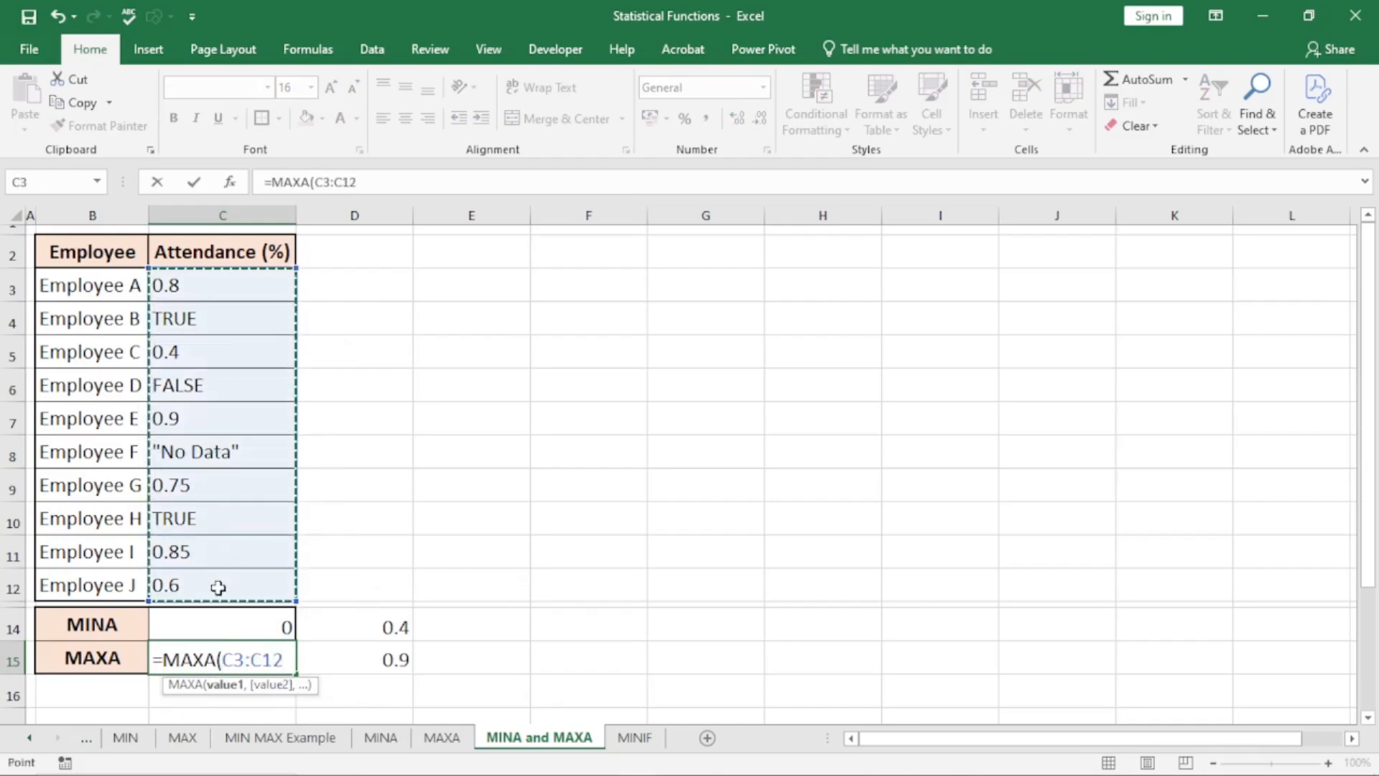
{"action": "type", "text": ")"}
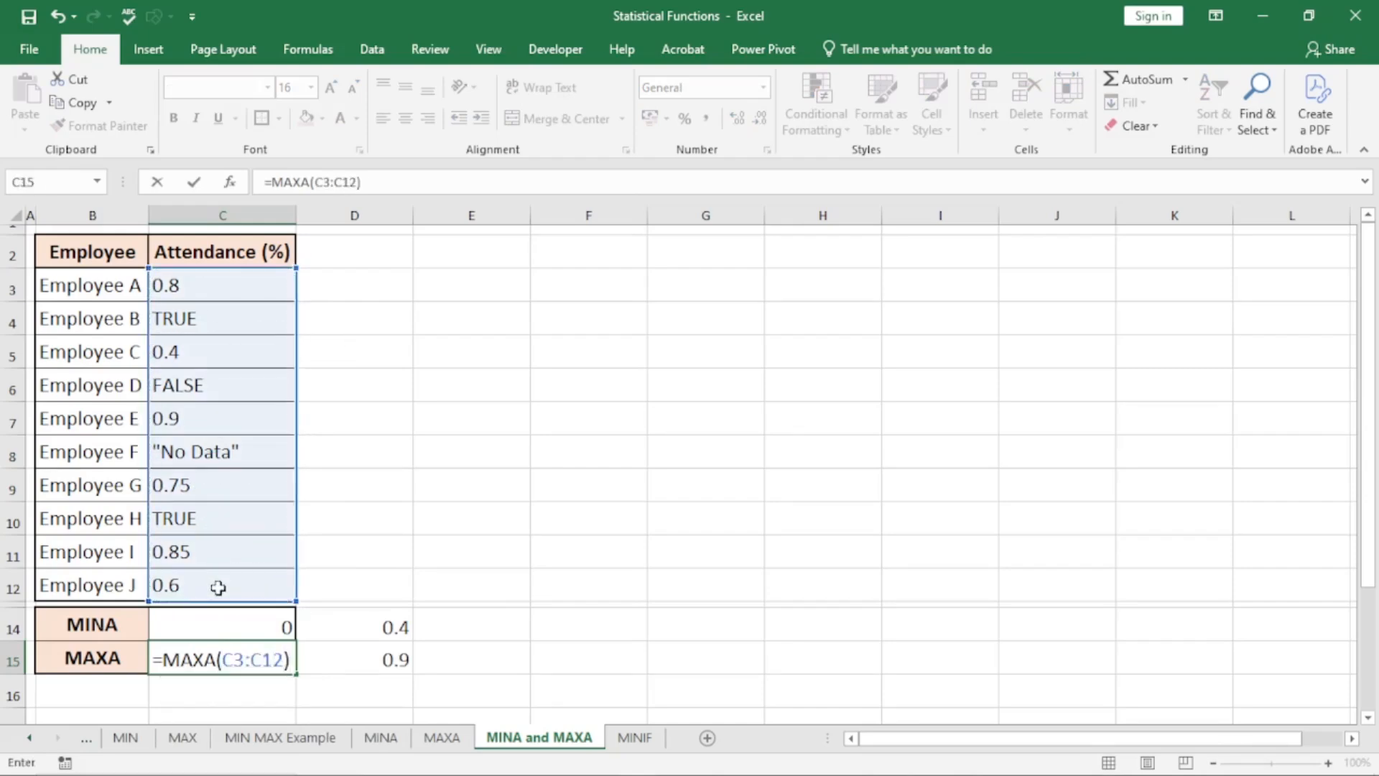
{"action": "key", "text": "Return"}
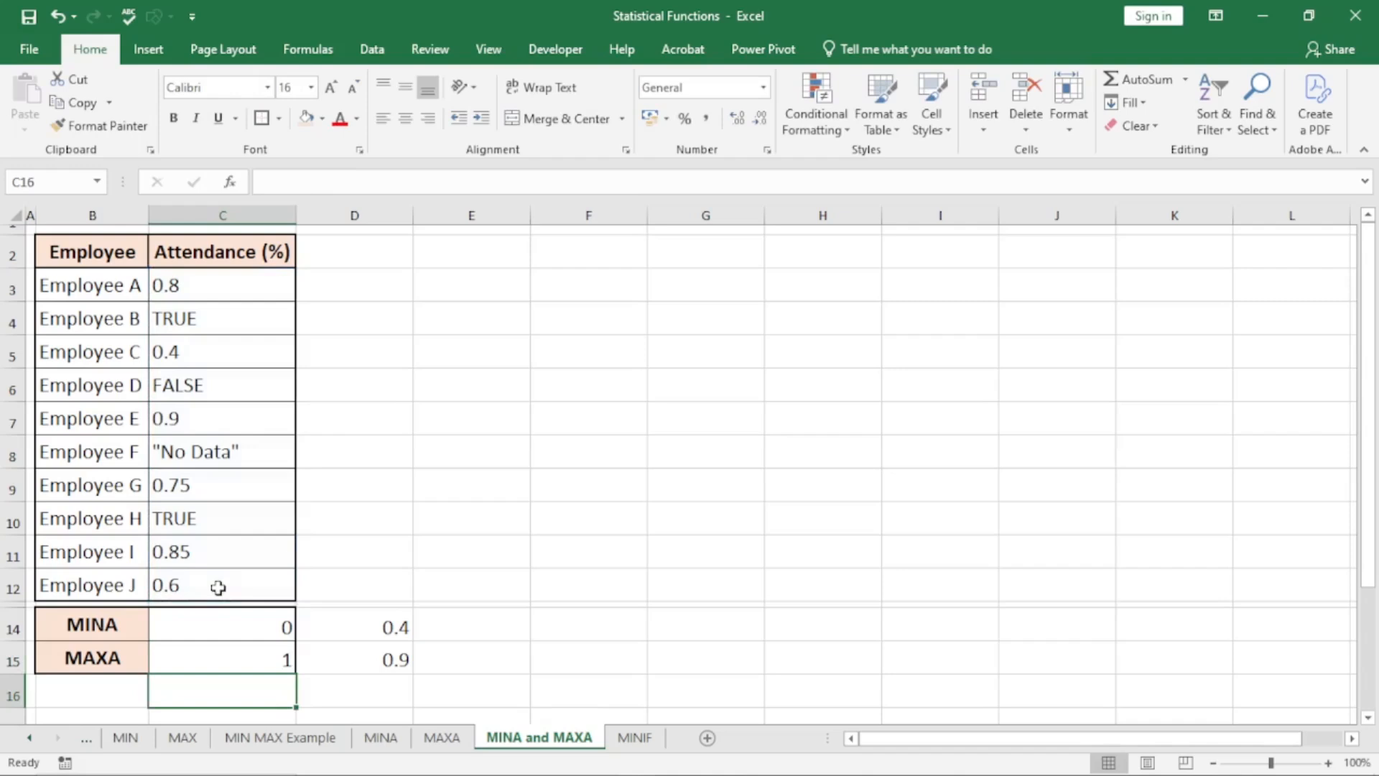
Clear the TRUE attendance entries of Employee B in C4 and Employee H in C10
{"action": "left_click", "coordinate": [209, 317]}
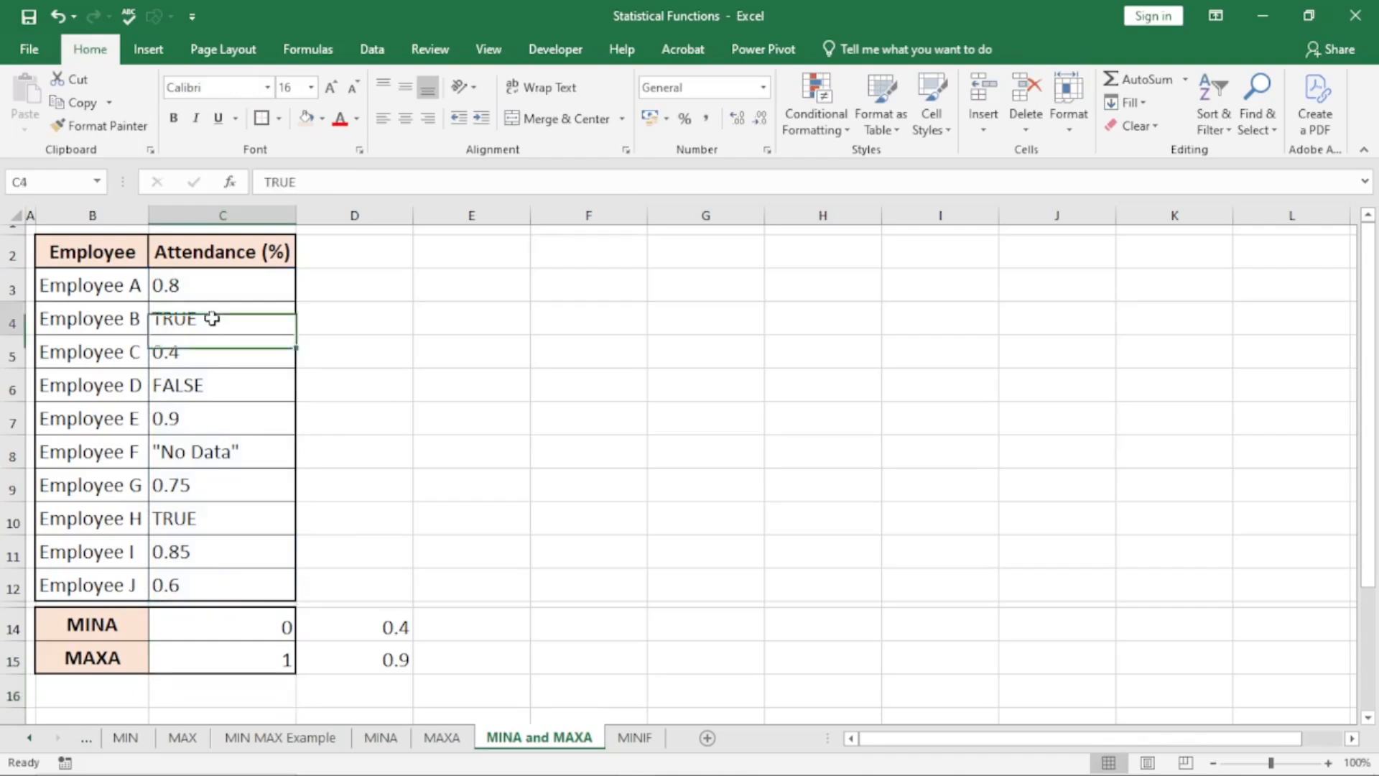
{"action": "left_click", "coordinate": [214, 512]}
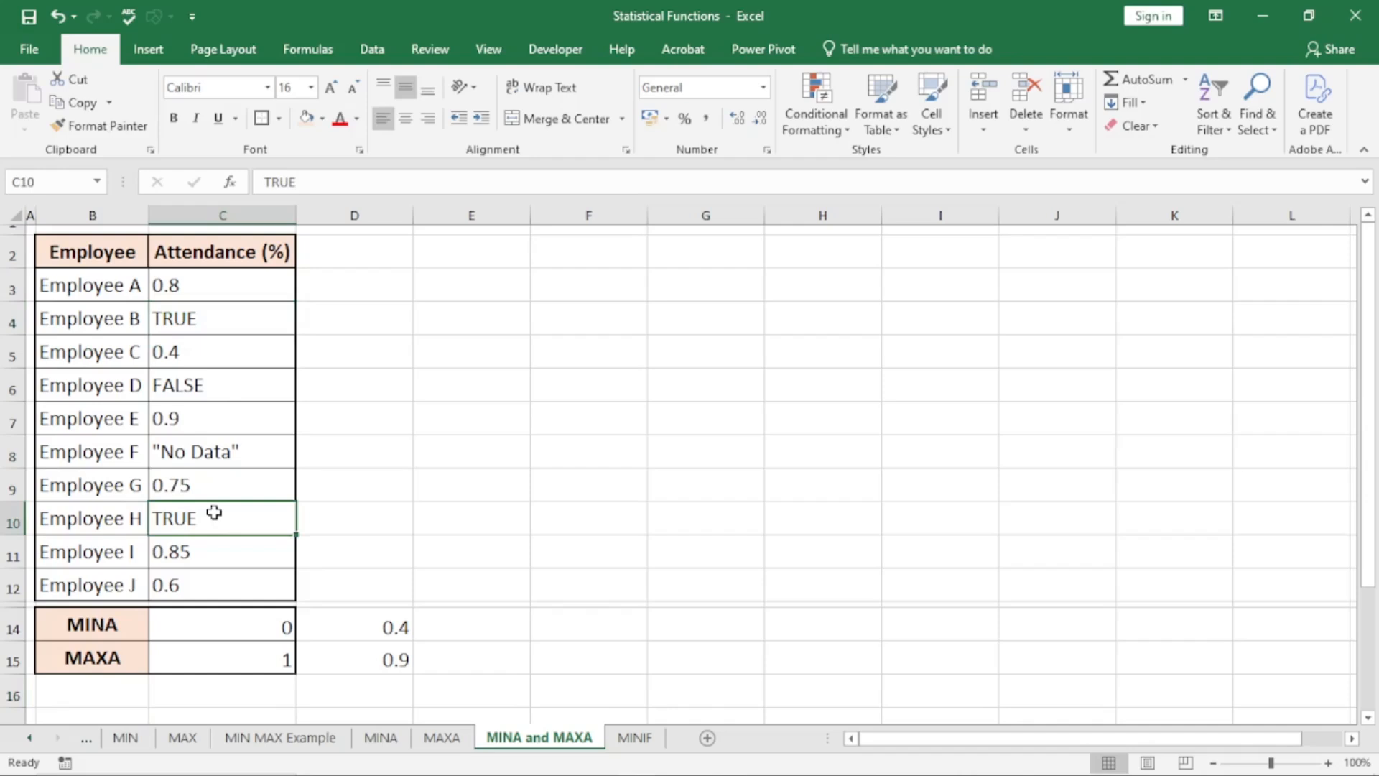
{"action": "left_click", "coordinate": [197, 316]}
{"action": "key", "text": "Delete"}
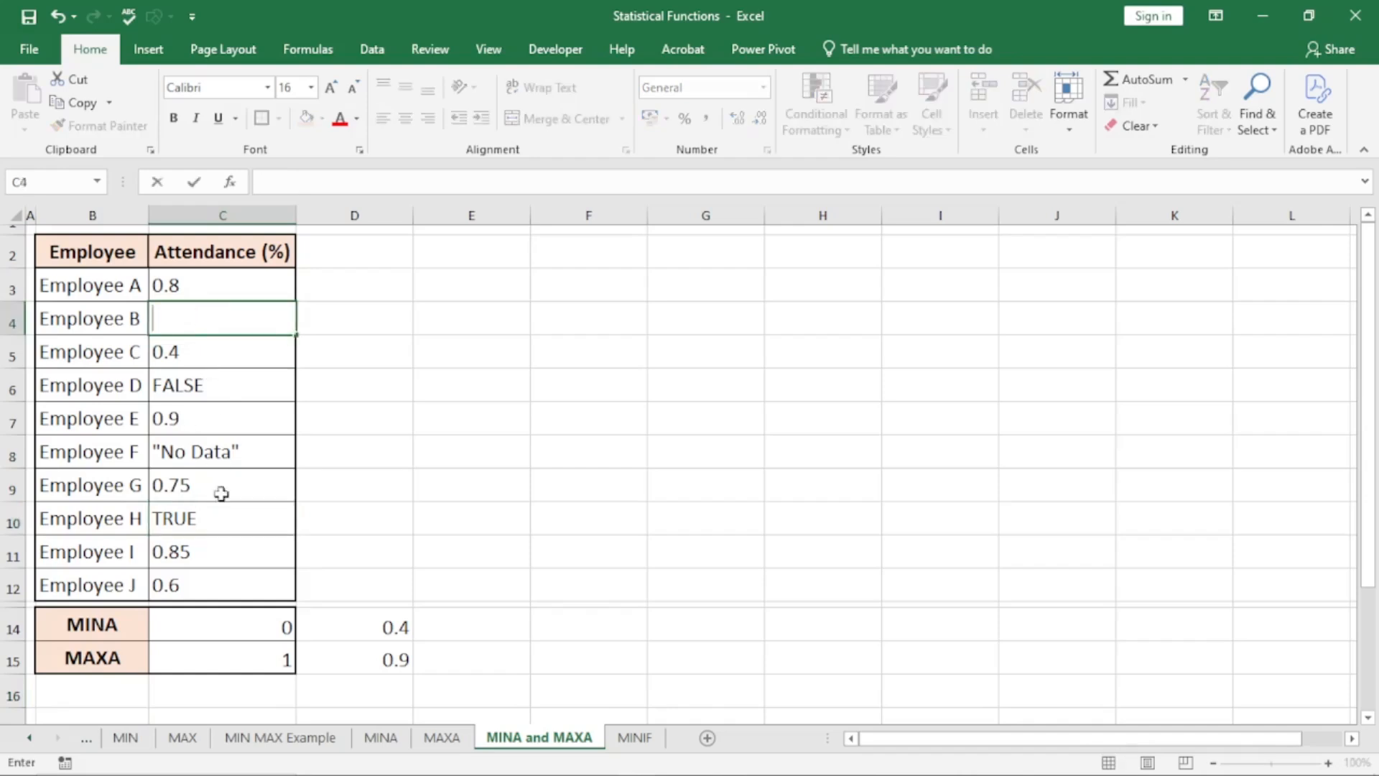
{"action": "left_click", "coordinate": [215, 517]}
{"action": "key", "text": "Delete"}
{"action": "left_click", "coordinate": [398, 493]}
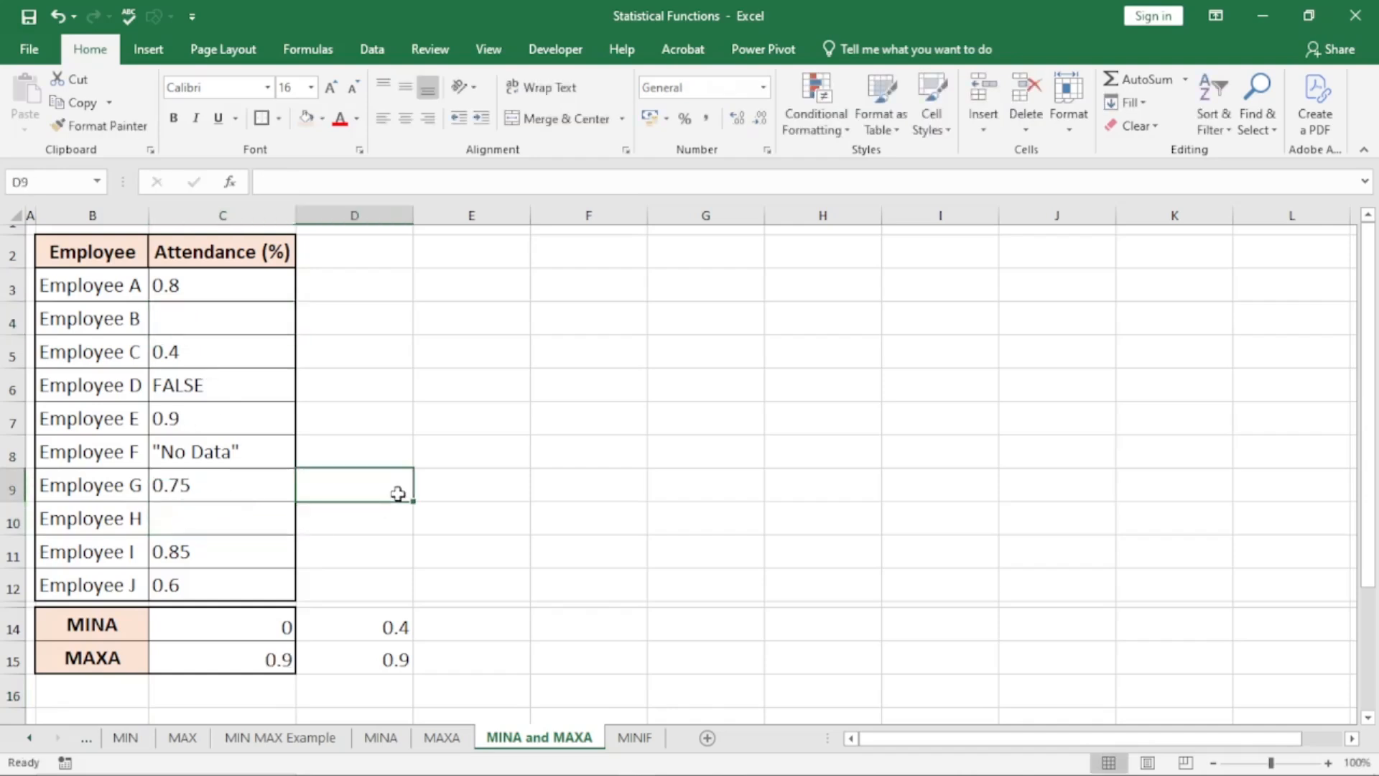
Compare the MAXA formula and result in C15 with the MAX formula and result in D15
{"action": "left_click", "coordinate": [391, 657]}
{"action": "left_click", "coordinate": [287, 657]}
{"action": "left_click", "coordinate": [338, 665]}
{"action": "left_click", "coordinate": [269, 656]}
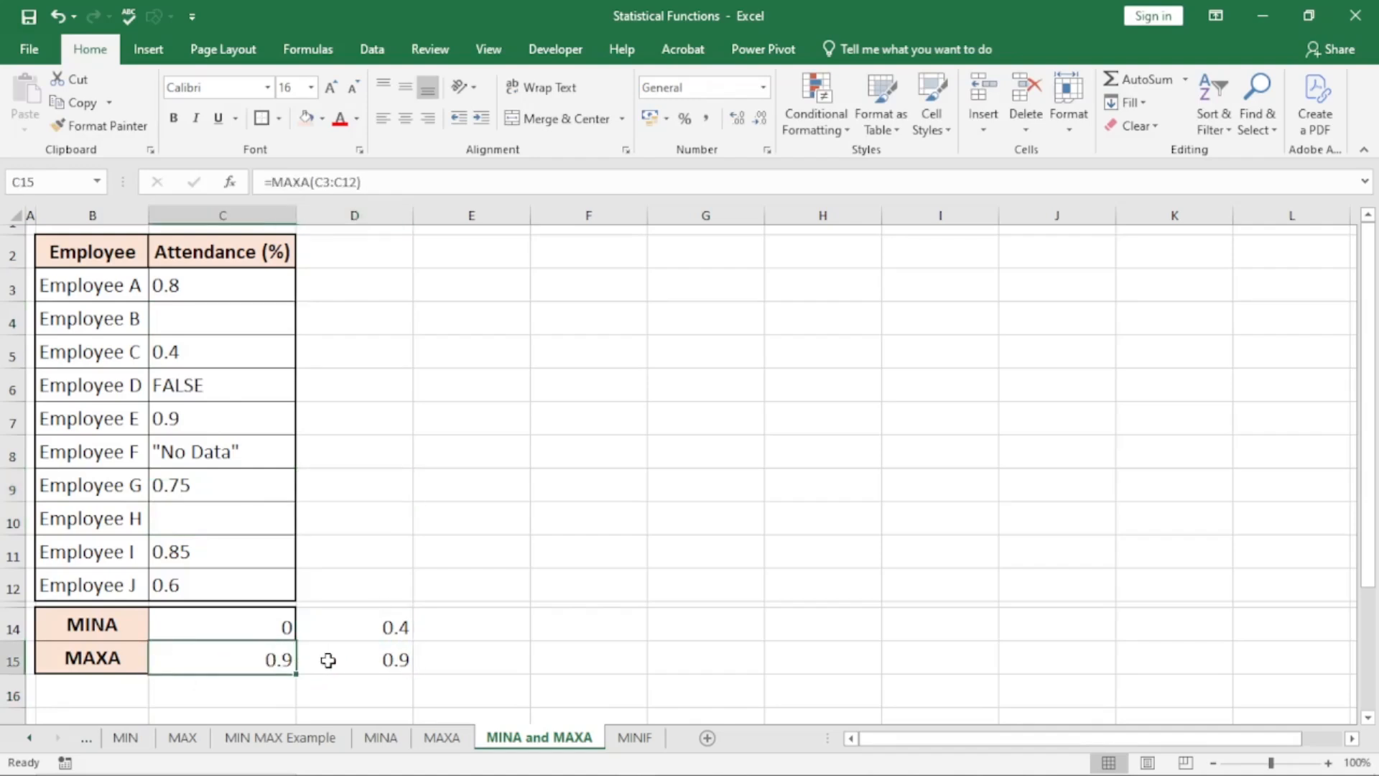
{"action": "left_click", "coordinate": [357, 658]}
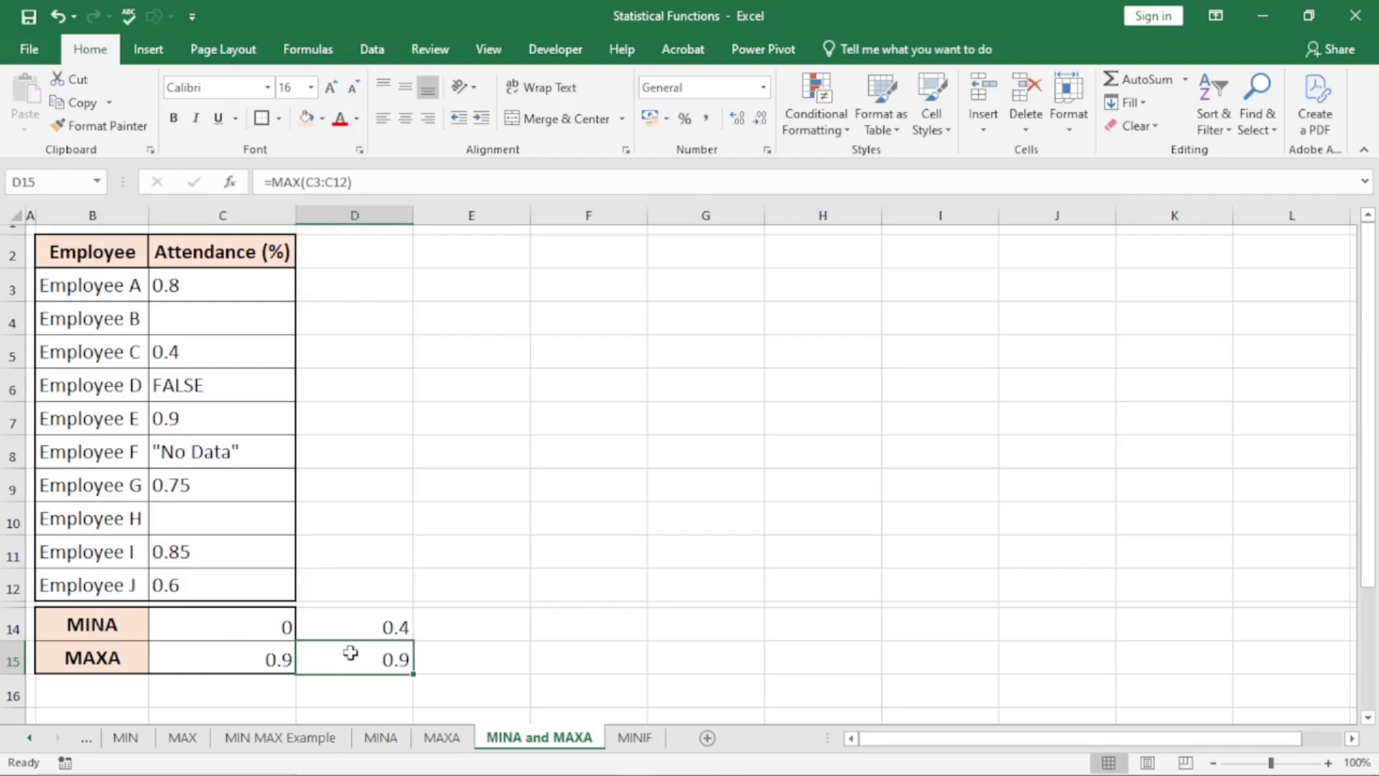
Undo the clearing of the attendance entries in C4 and C10
{"action": "key", "text": "ctrl+z"}
{"action": "key", "text": "ctrl+z"}
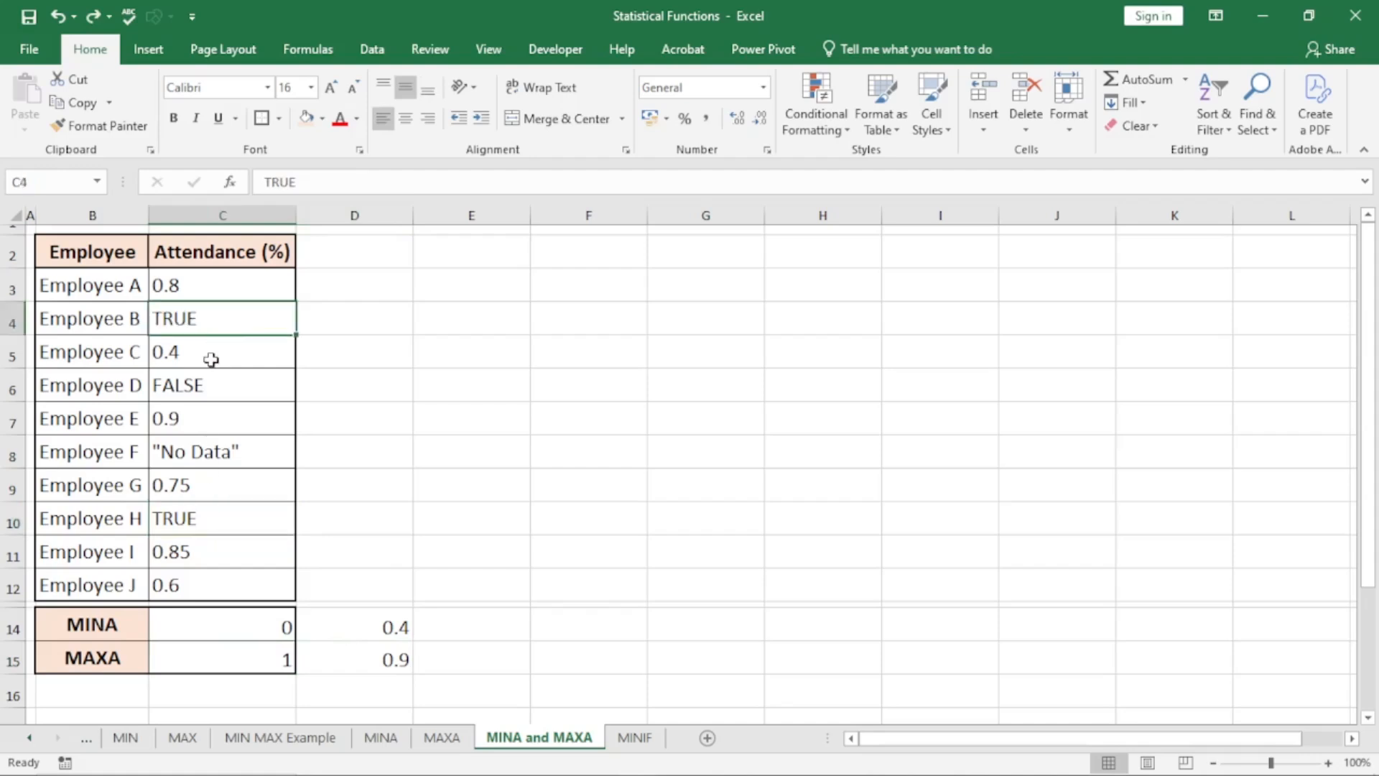
{"action": "left_click", "coordinate": [210, 359]}
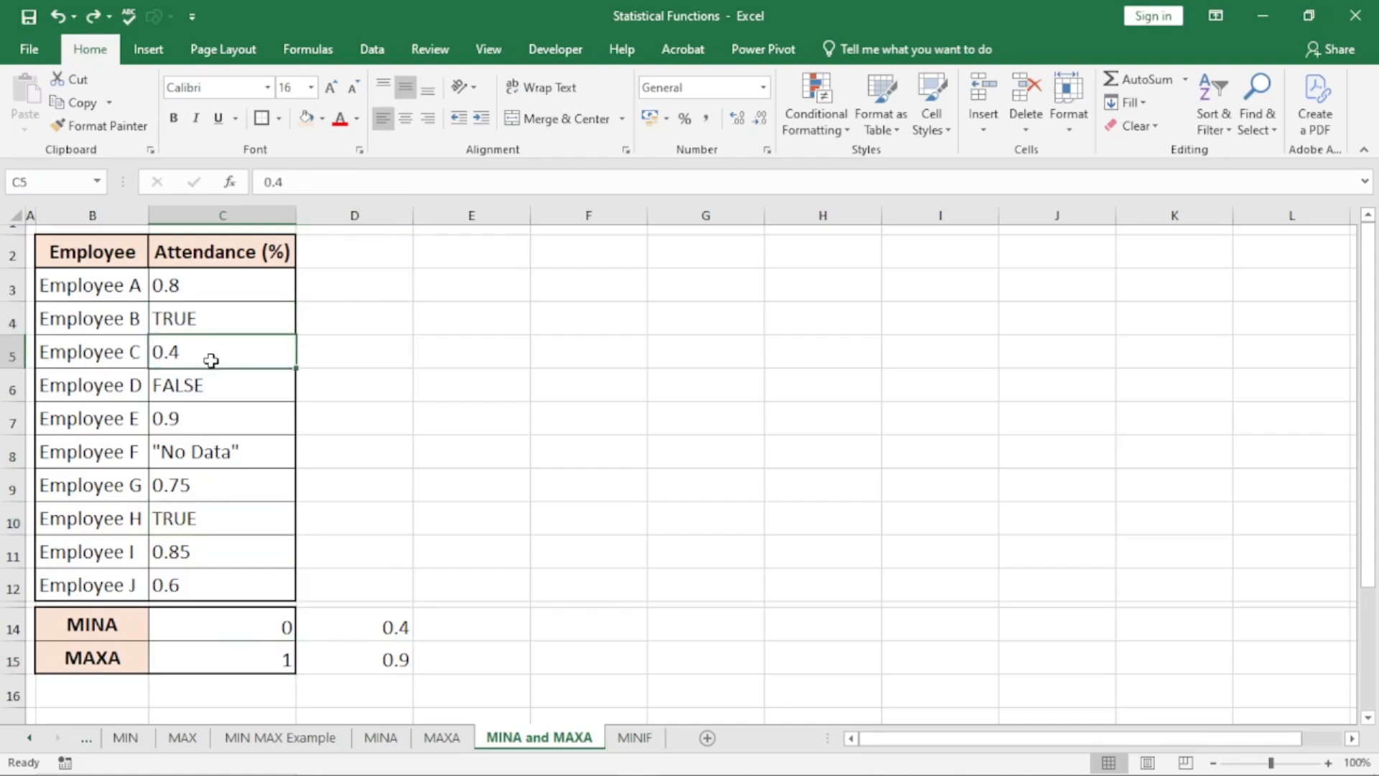
{"action": "left_click", "coordinate": [540, 375]}
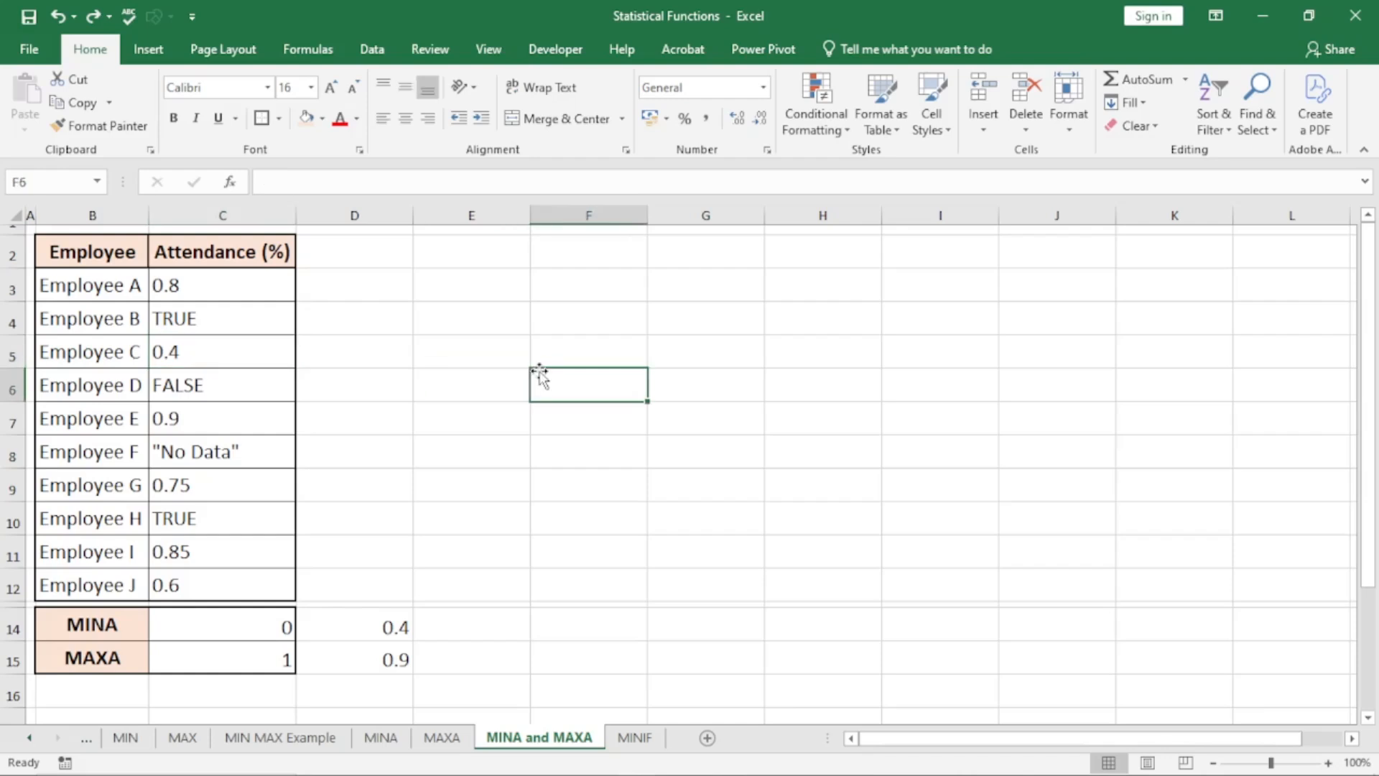